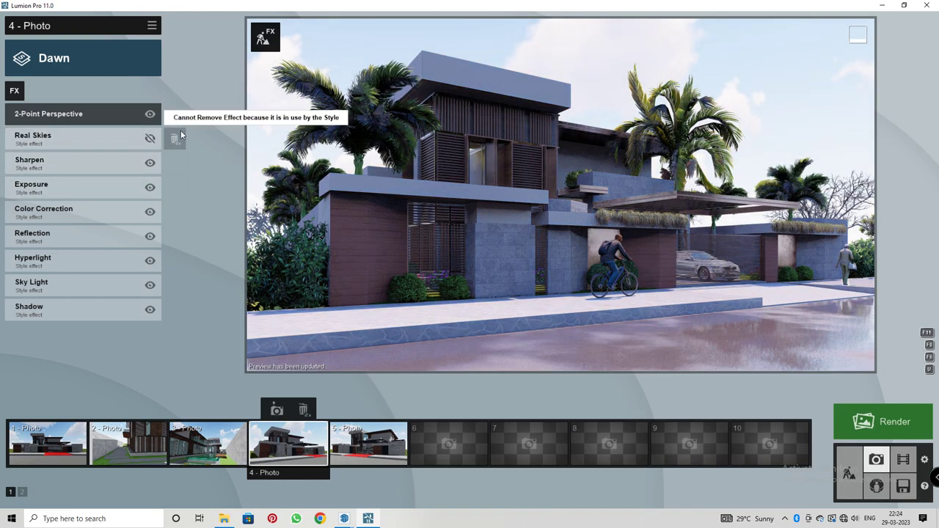
Reduce the Sharpen effect's intensity to its minimum and slightly raise the Exposure effect on photo 4.
click(47, 163)
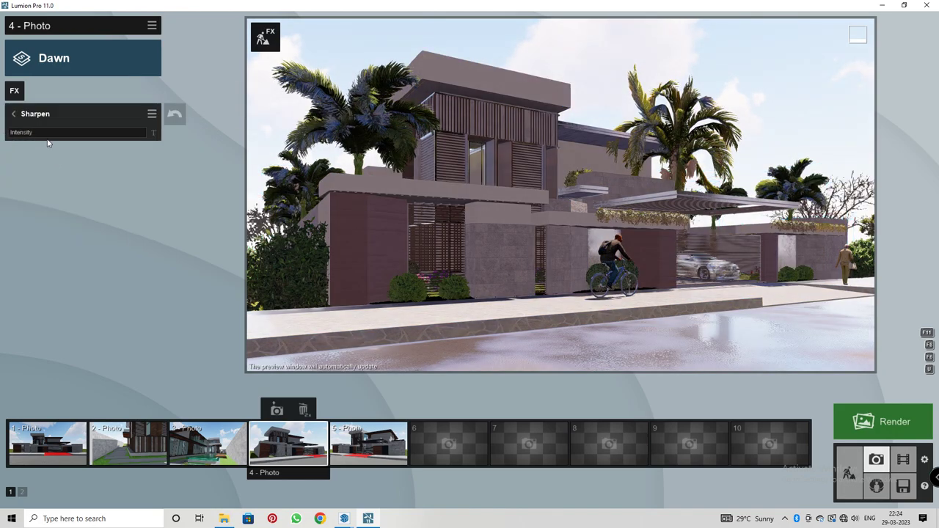
click(22, 114)
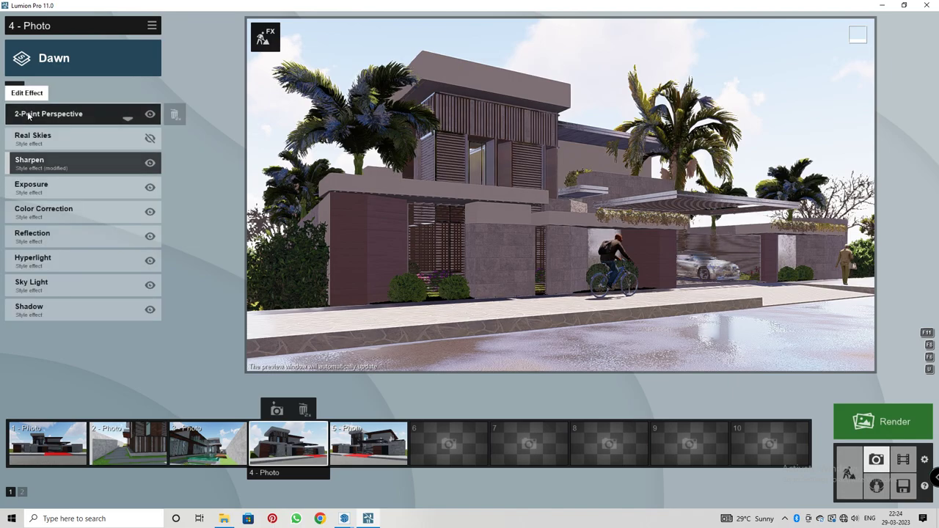
click(45, 189)
drag(86, 133, 94, 135)
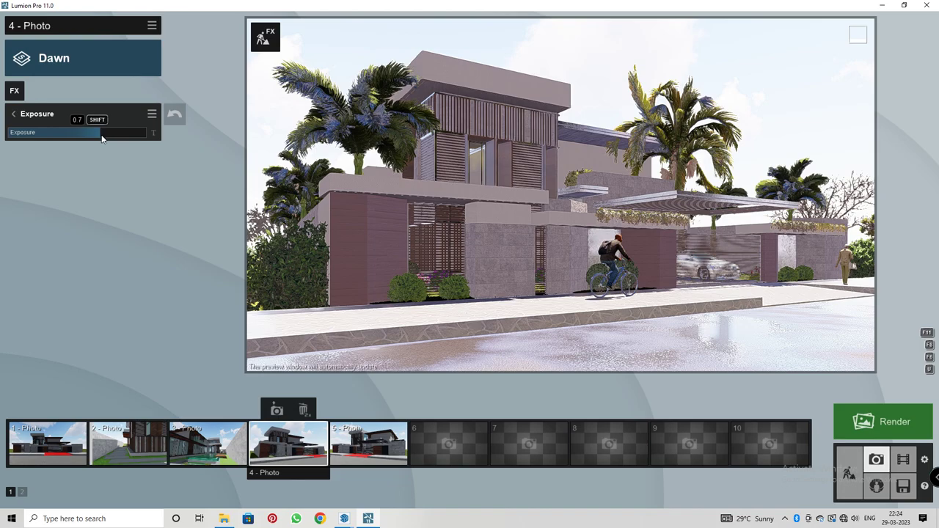
click(22, 113)
In the Color Correction effect, lower Vibrance, Tint and Temperature and slightly raise Limit low.
click(37, 210)
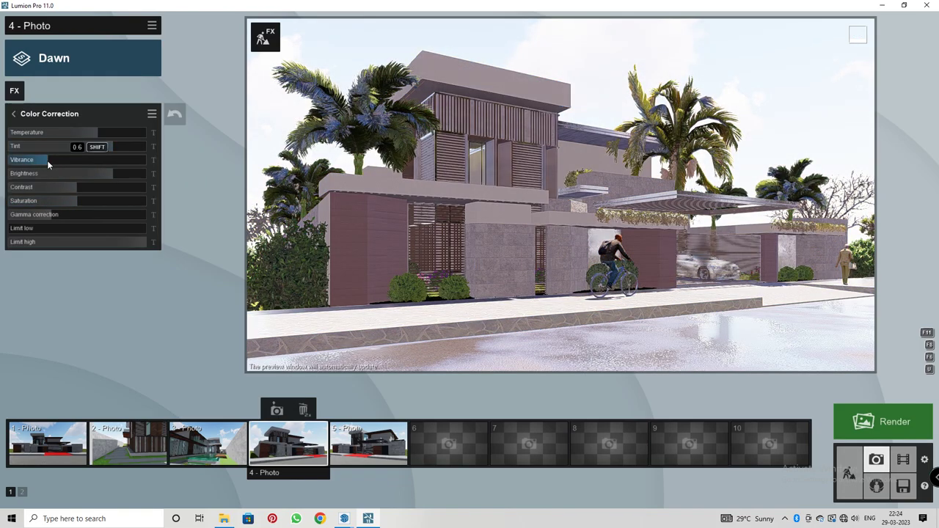
drag(44, 160, 35, 160)
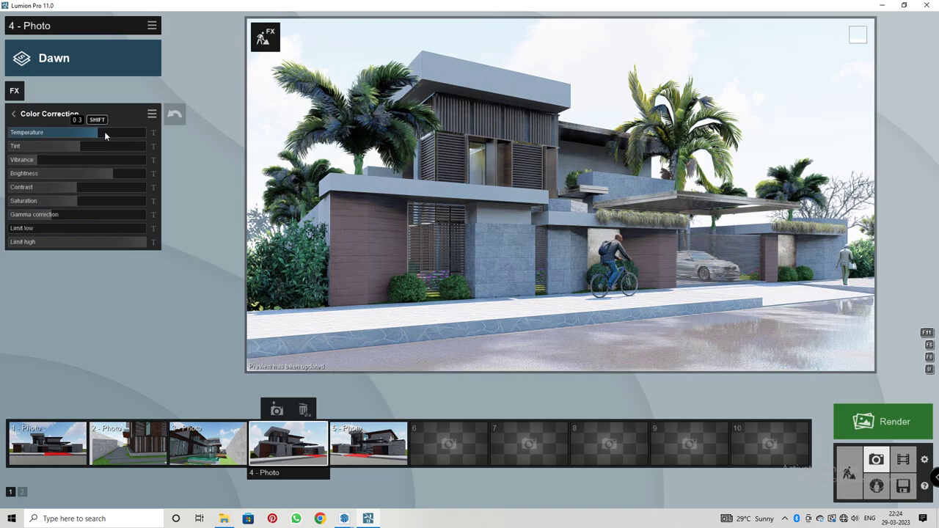
drag(105, 132, 102, 132)
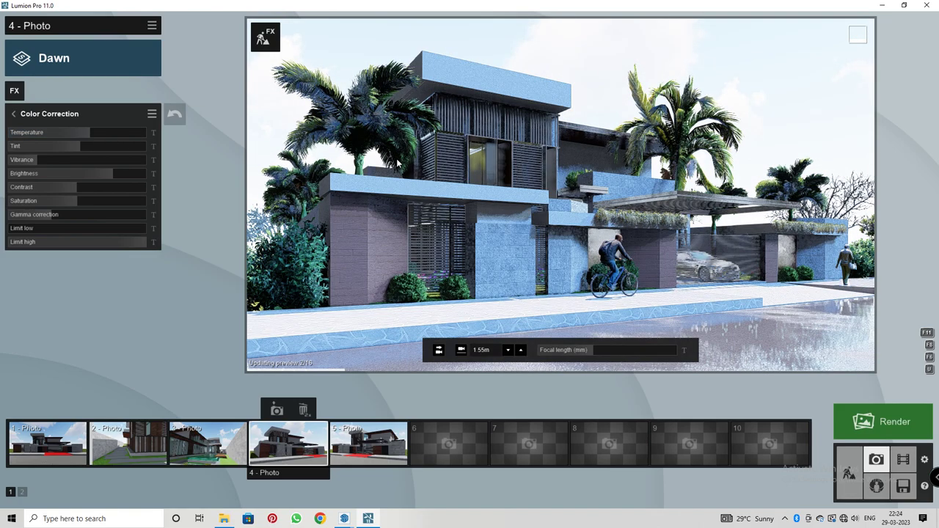
drag(21, 232, 19, 232)
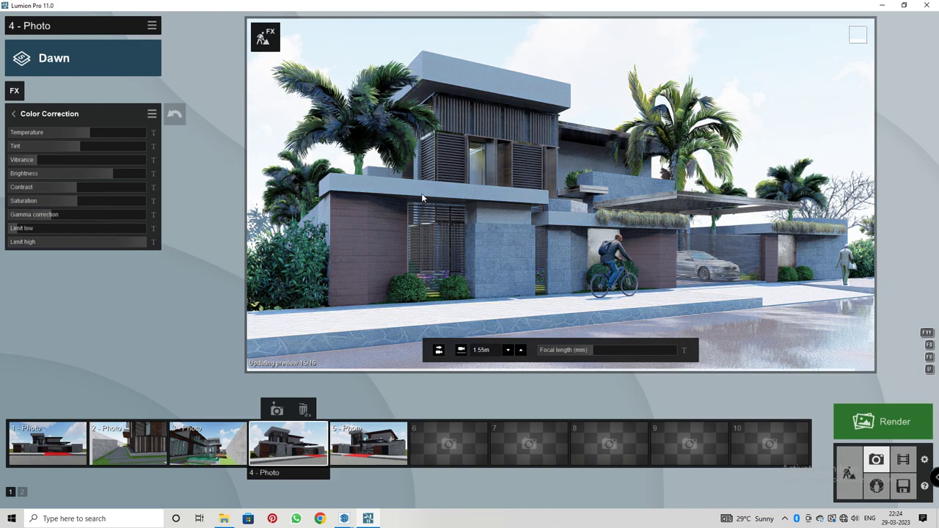
click(13, 115)
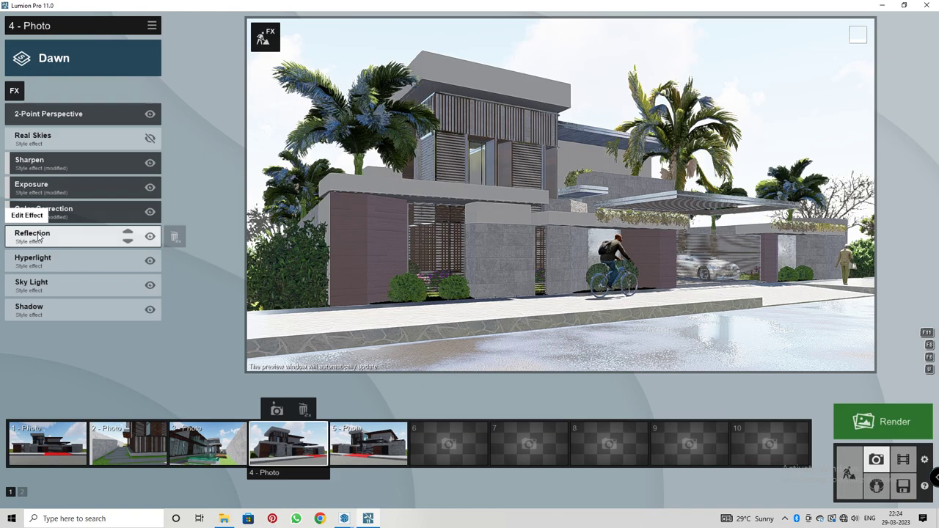
Set up the Sky Light effect with planar and projected reflections on and High render quality.
click(33, 283)
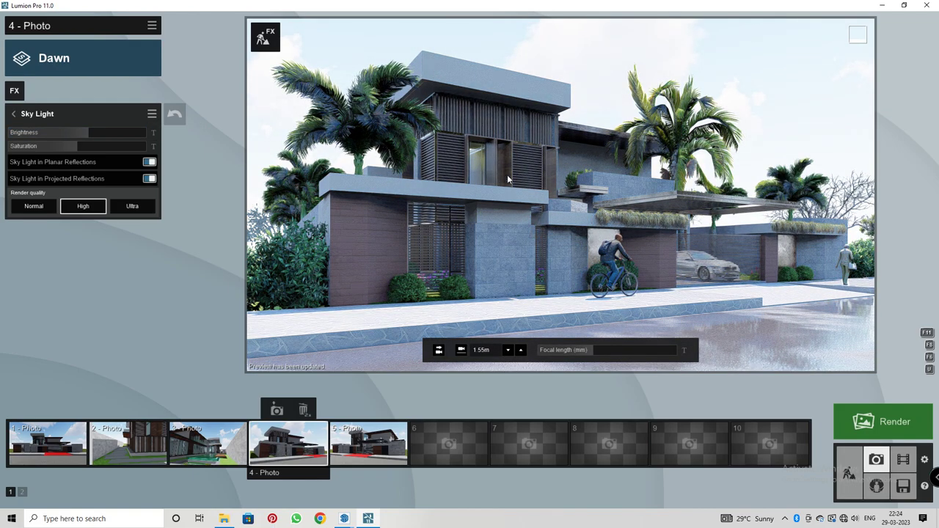
click(19, 116)
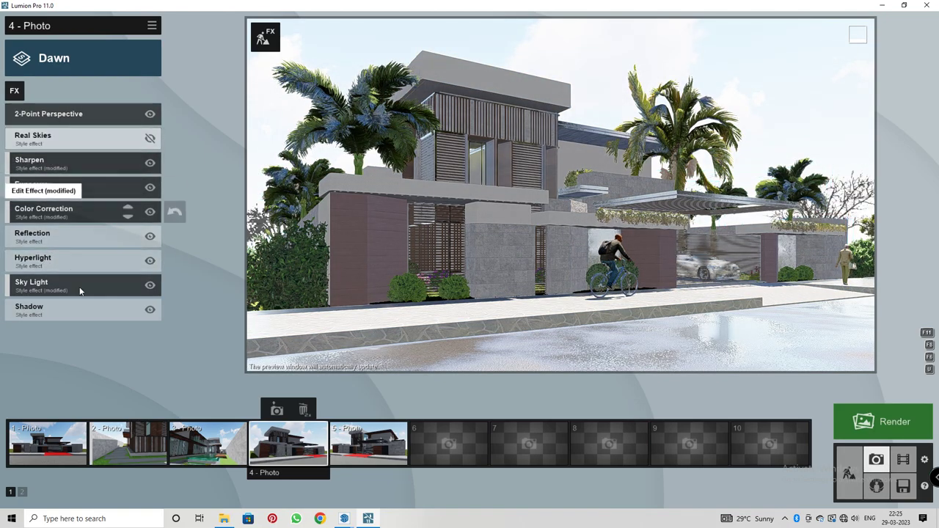
Tune the Shadow effect with Interior / Exterior at zero, Coloring slightly reduced and omnishadow at about one third of its range.
click(58, 309)
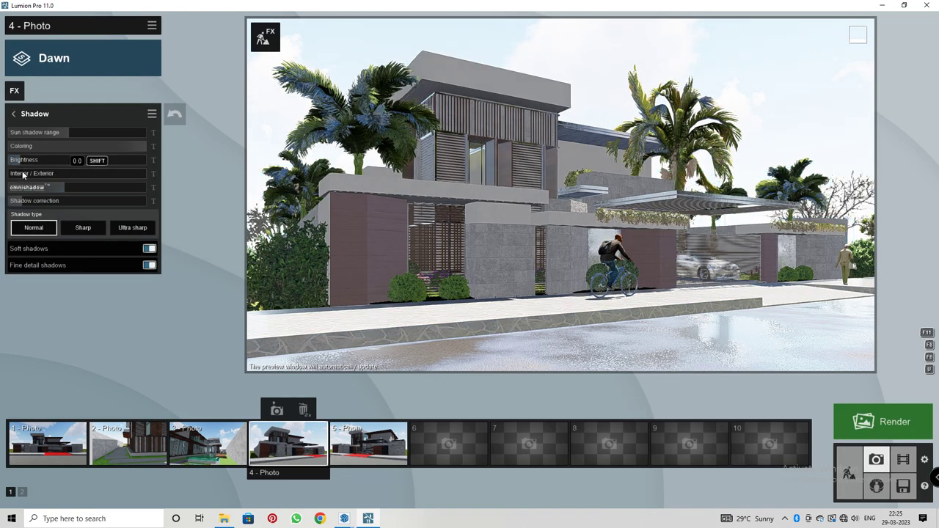
drag(49, 176, 127, 175)
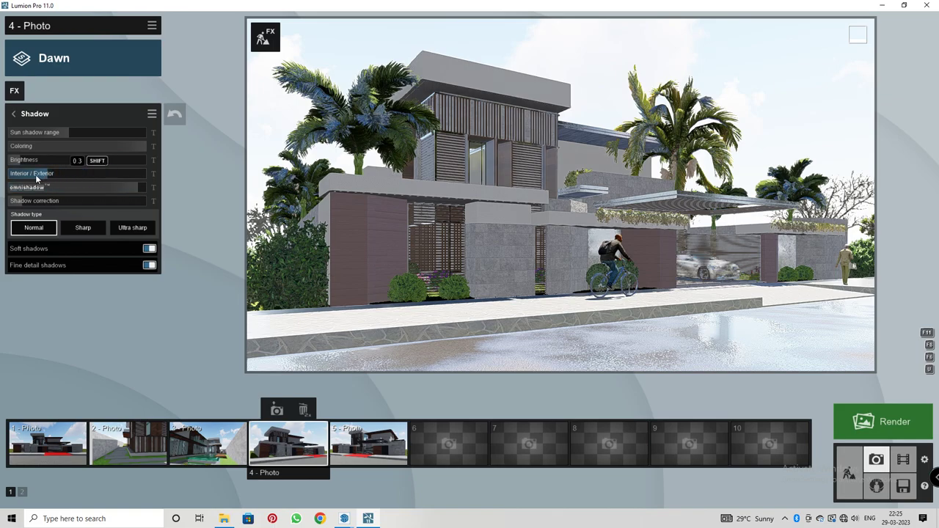
drag(42, 175, 3, 177)
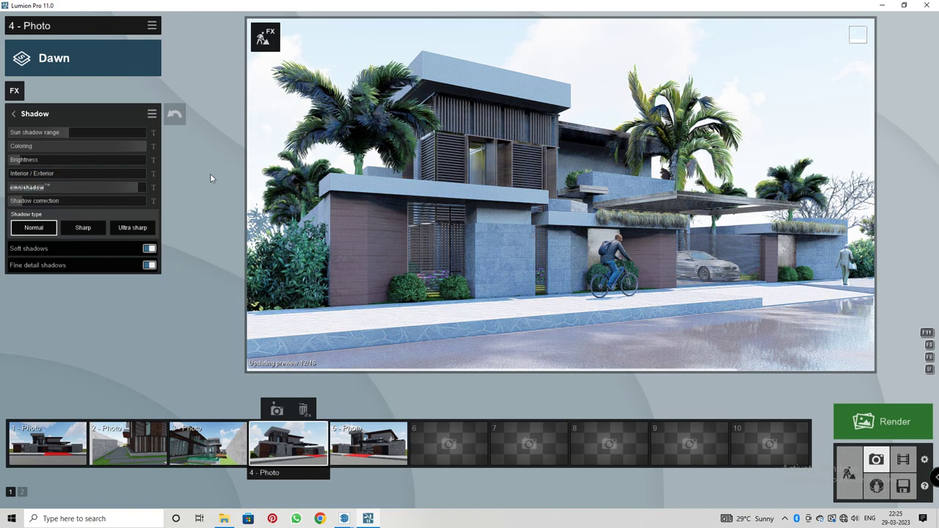
drag(123, 176, 20, 191)
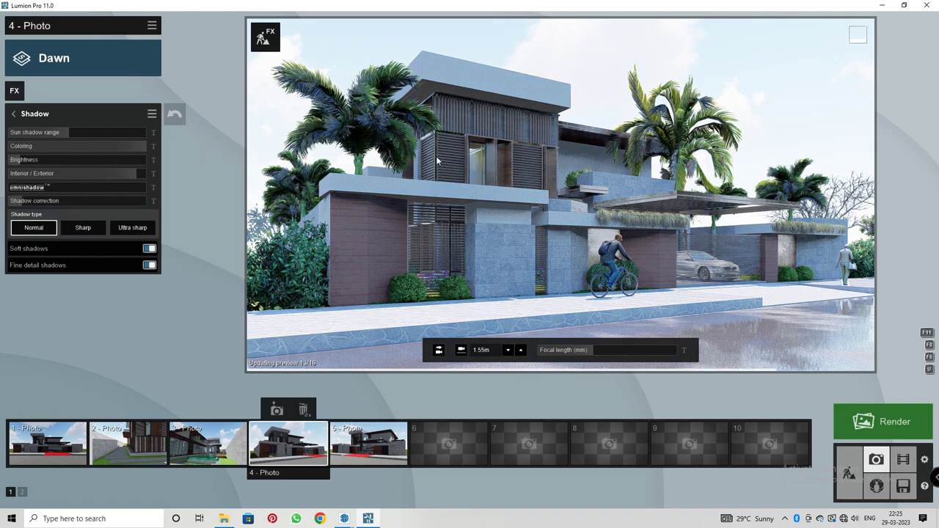
click(48, 189)
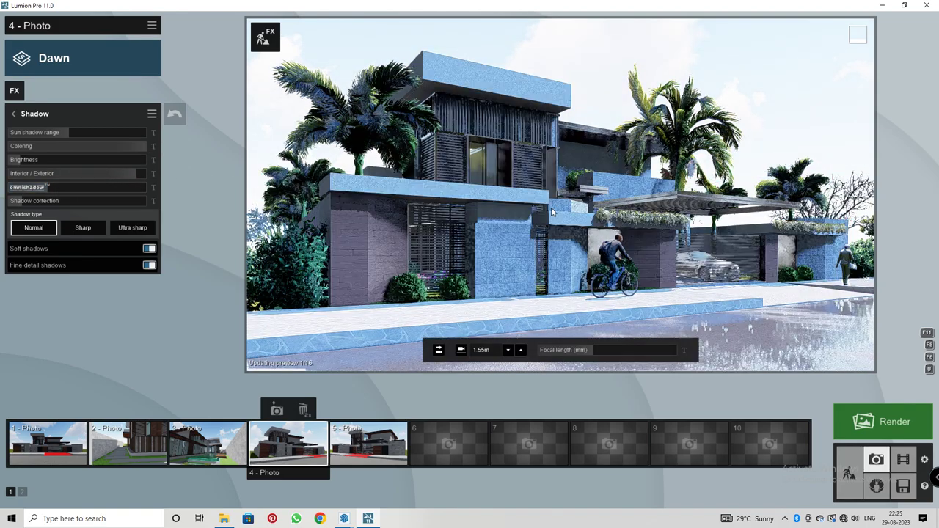
click(91, 174)
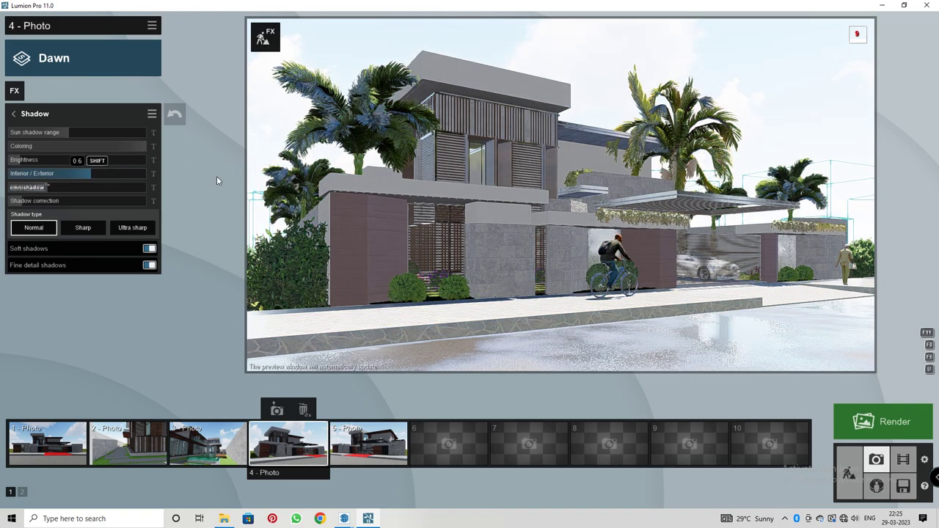
click(79, 174)
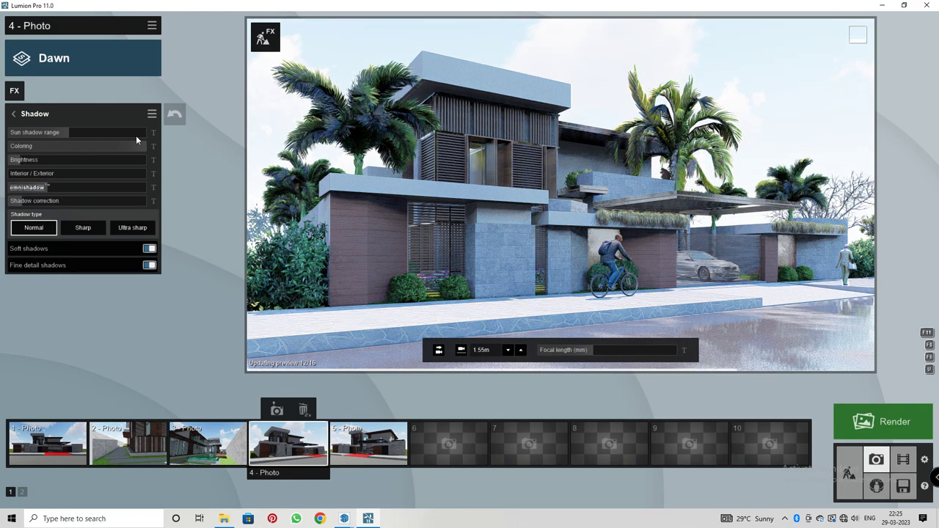
click(127, 146)
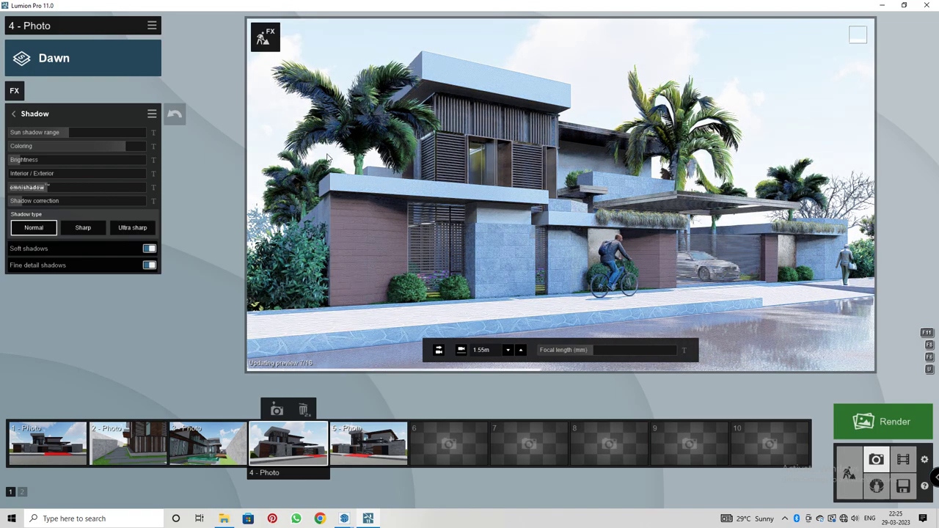
click(54, 188)
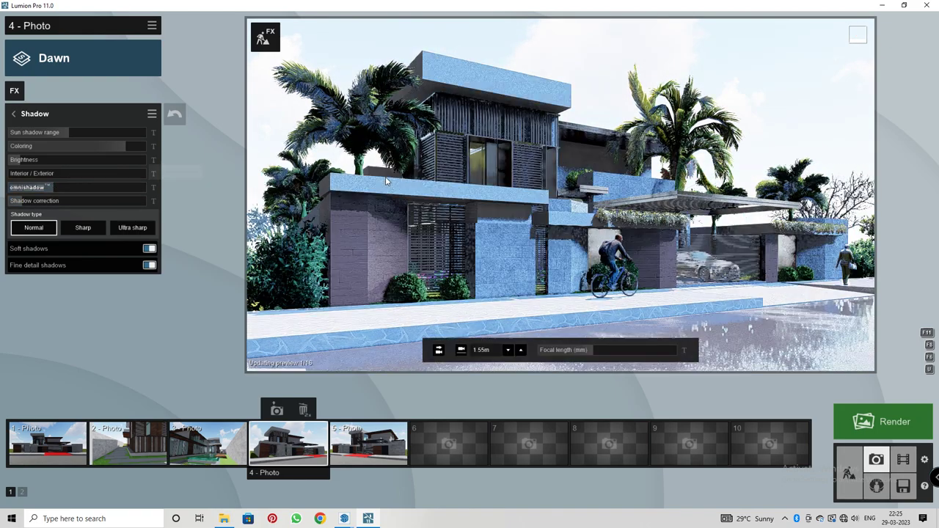
Add a Sun effect to the Dawn style, move the sun heading close to its maximum and lower the sun height.
click(21, 97)
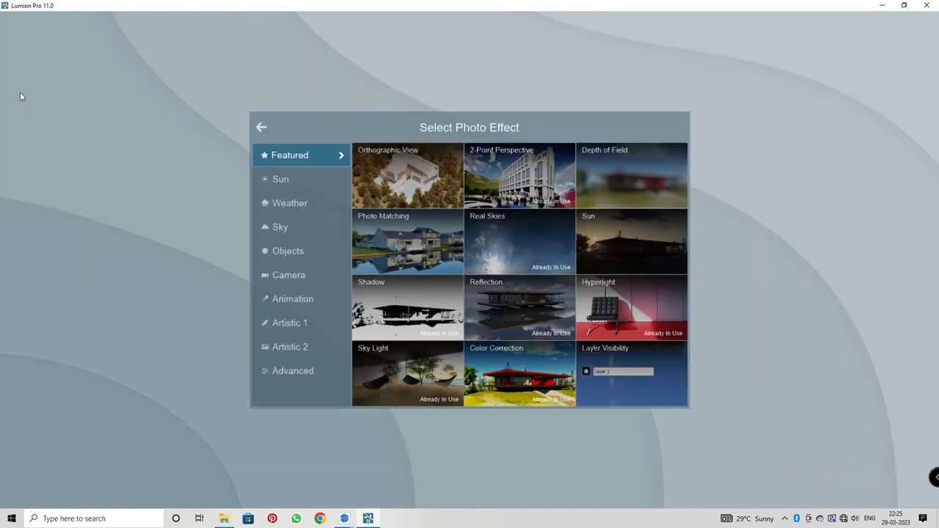
click(310, 186)
click(389, 175)
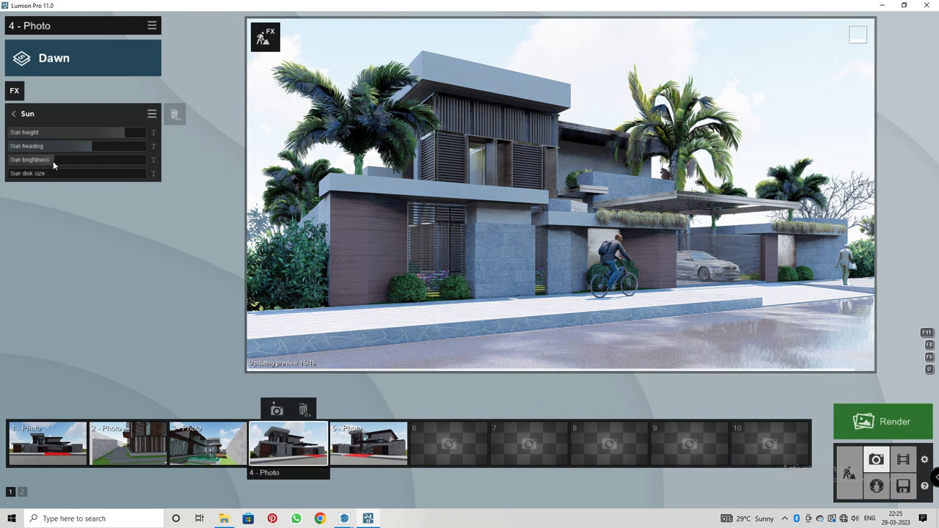
drag(91, 148, 140, 158)
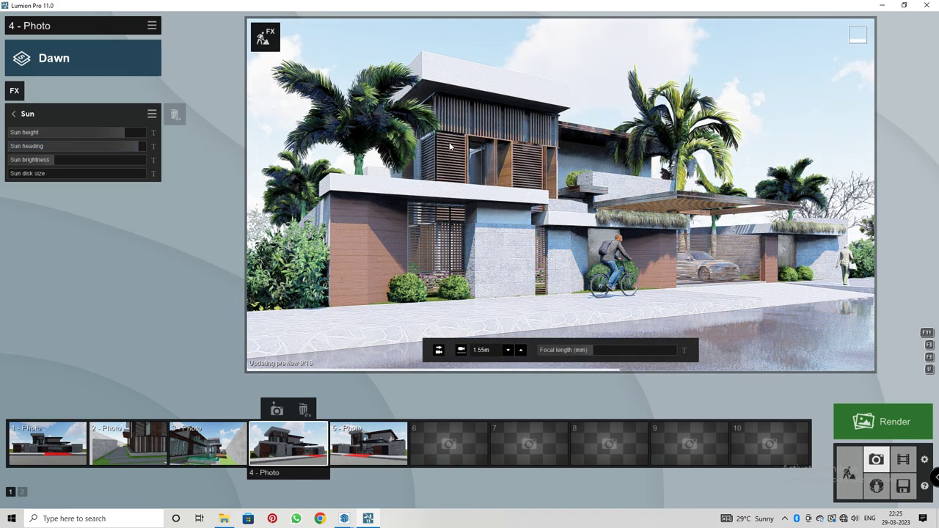
drag(124, 130, 96, 129)
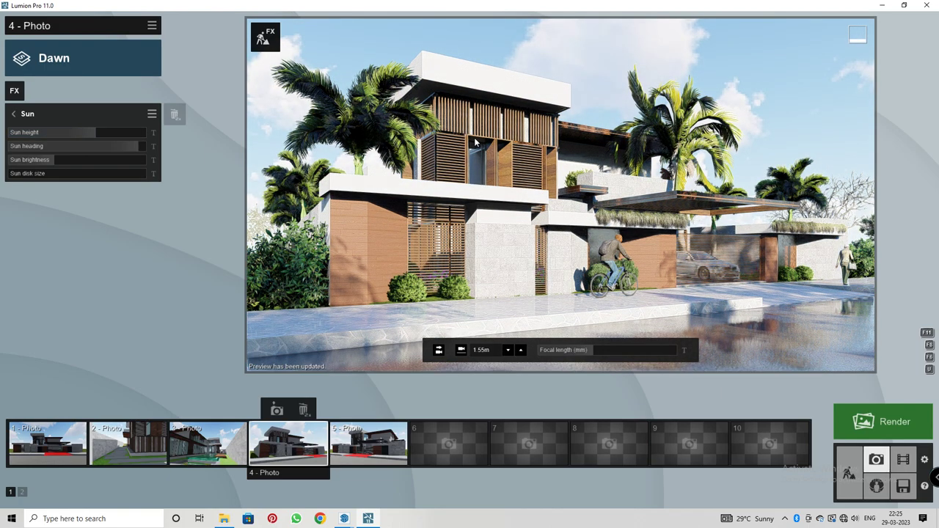
Clear all effects from photo 4 and add a fresh Sun effect.
click(151, 27)
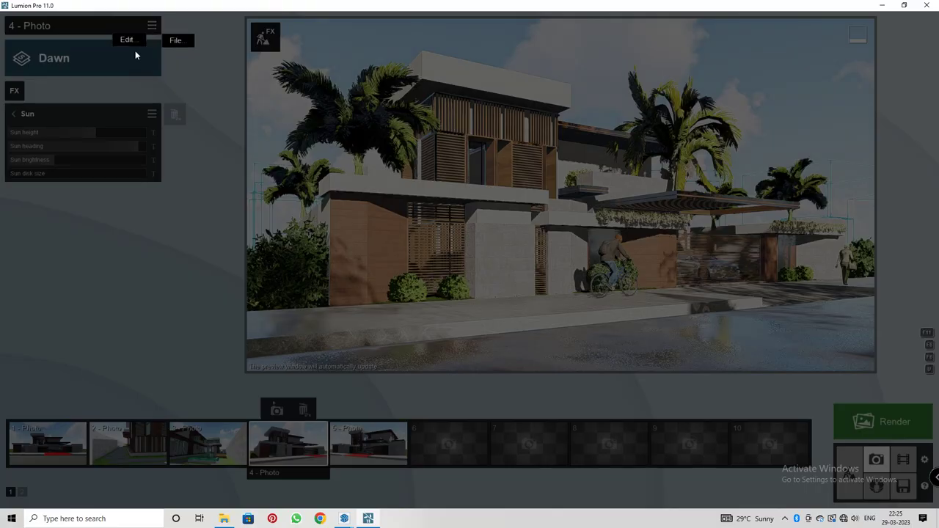
click(130, 70)
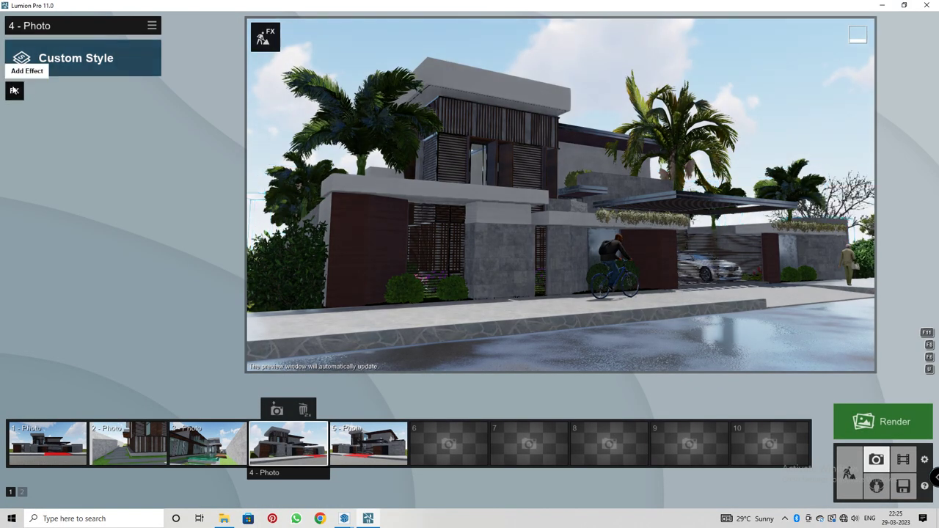
click(14, 90)
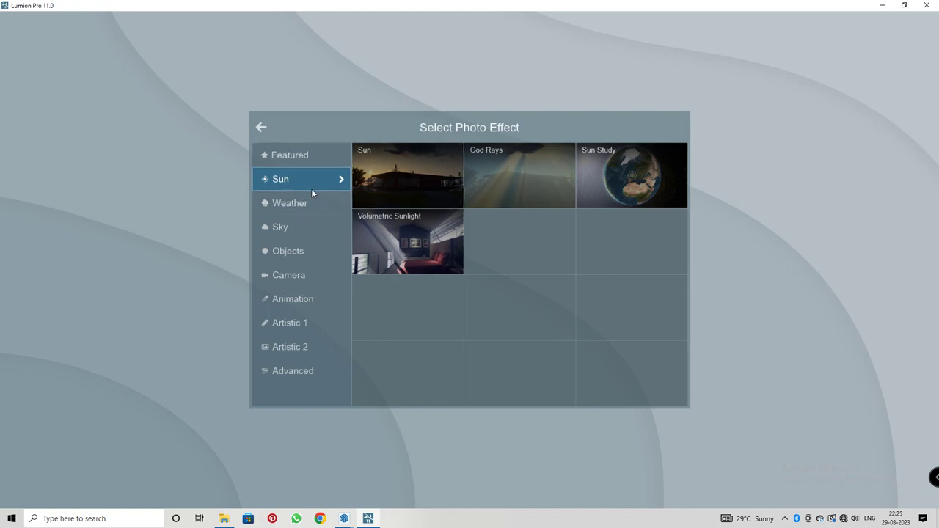
click(428, 189)
Lower the sun height to about two thirds, set the sun heading to its minimum and slightly raise the sun brightness.
drag(122, 137, 5, 150)
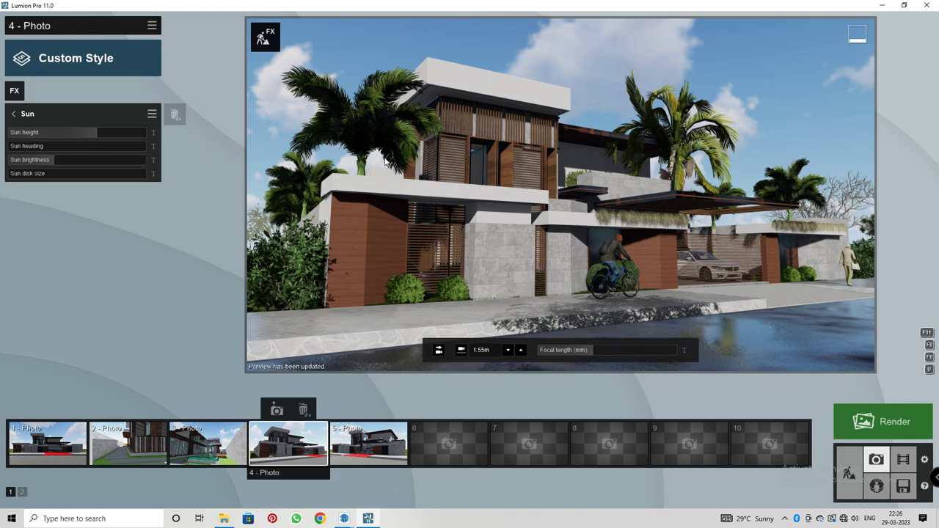
drag(53, 162, 38, 162)
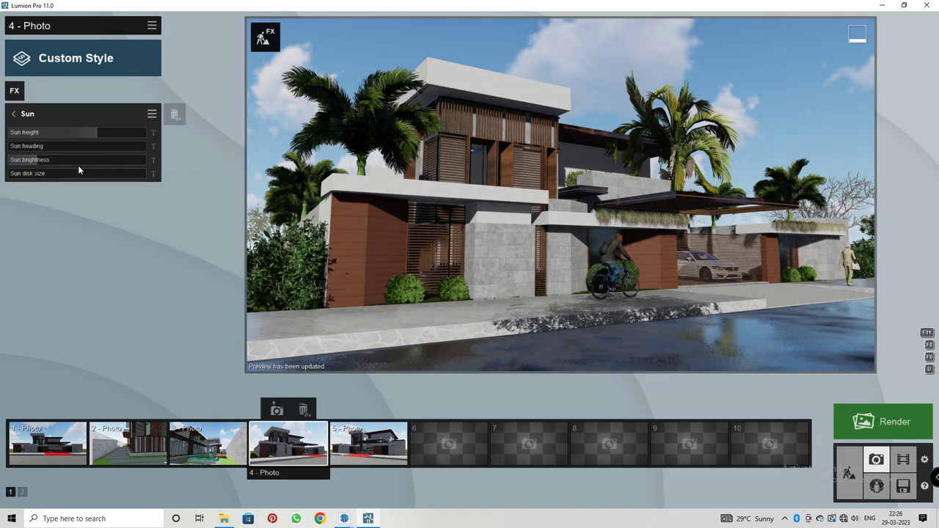
click(61, 160)
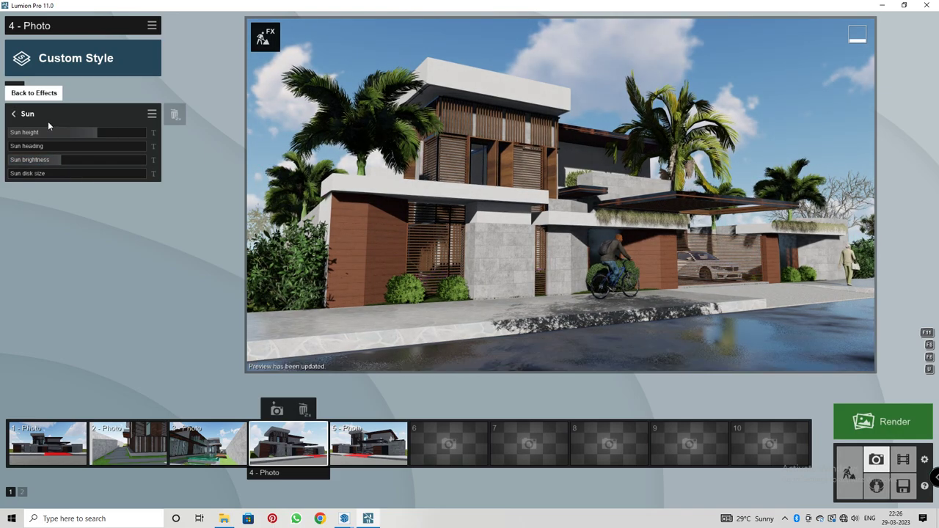
click(16, 114)
Add the 2-Point Perspective effect to photo 4.
click(18, 98)
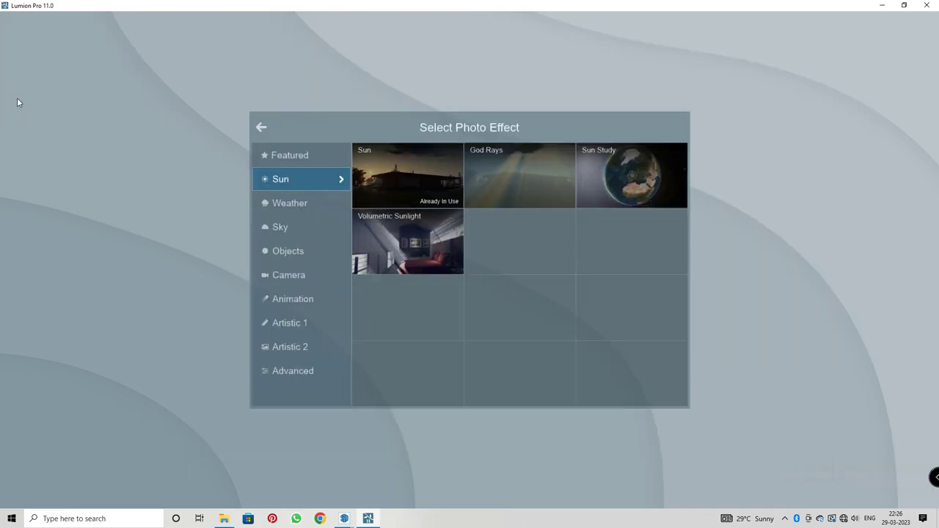
click(300, 163)
click(483, 177)
Add the Shadow effect to photo 4, raise the shadow coloring to about 80 percent and slightly increase the sun shadow range.
click(18, 101)
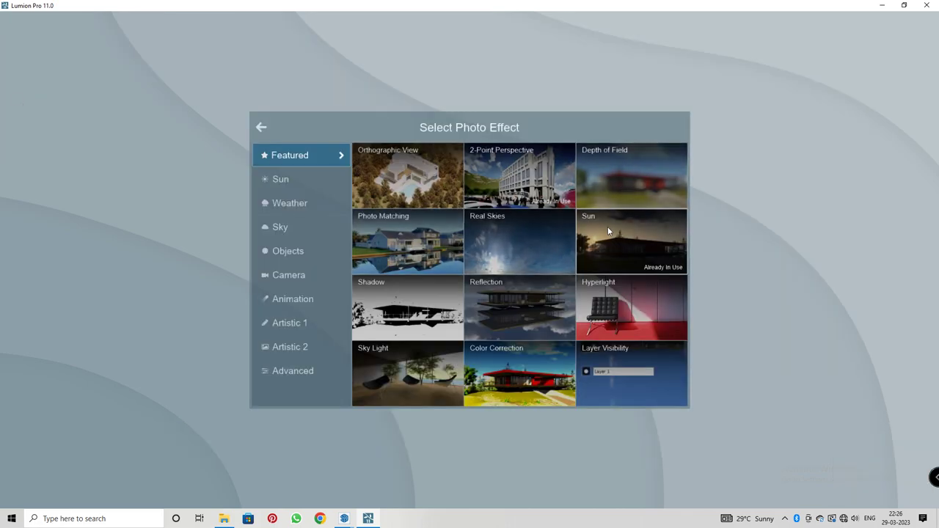
click(398, 303)
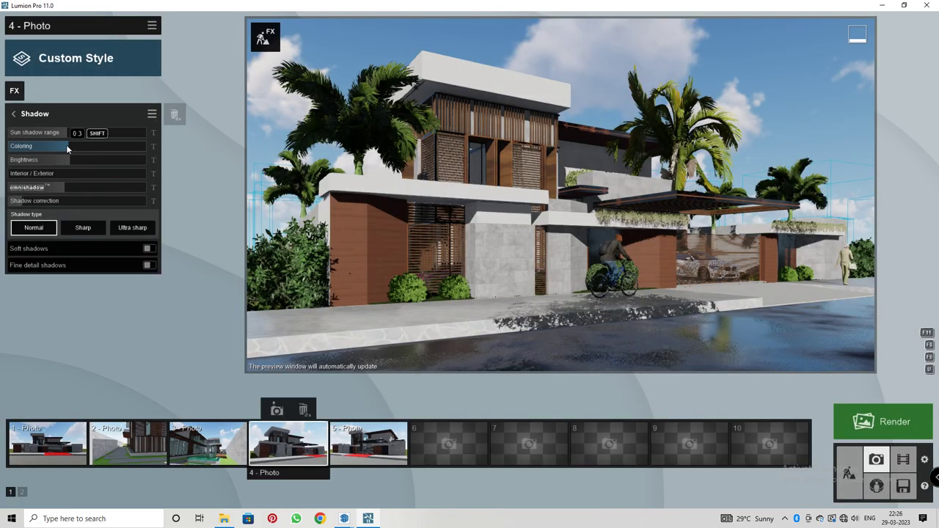
drag(72, 145, 123, 145)
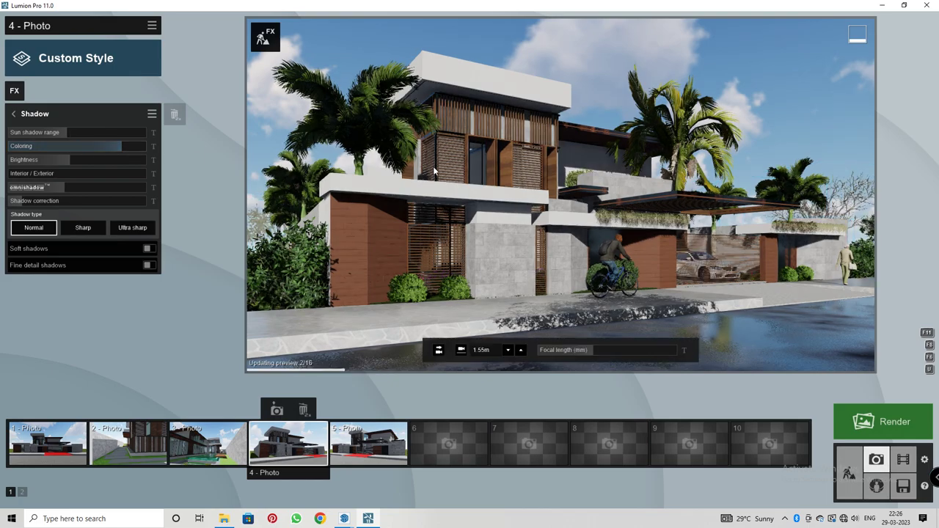
click(71, 133)
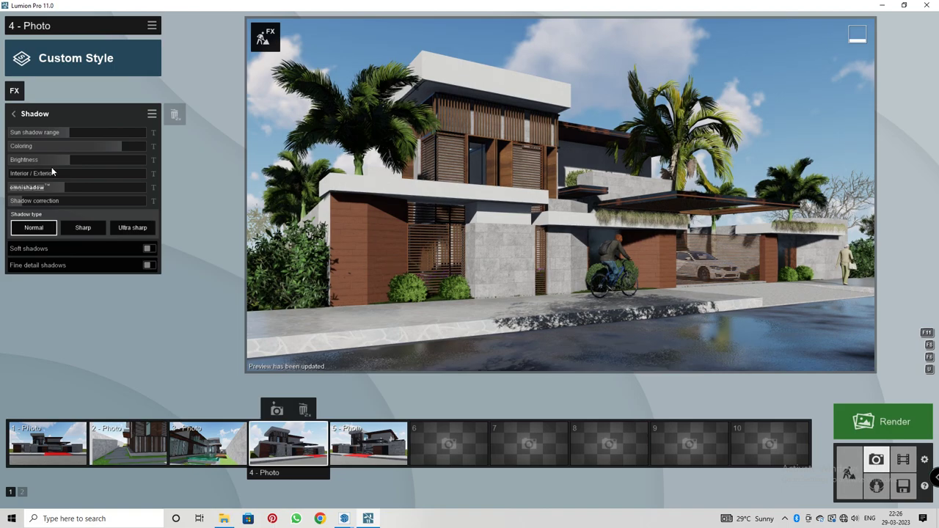
Slightly raise the shadow brightness, reduce omnishadow a little and enable soft shadows and fine detail shadows.
mouse_move(68, 166)
drag(71, 160, 6, 175)
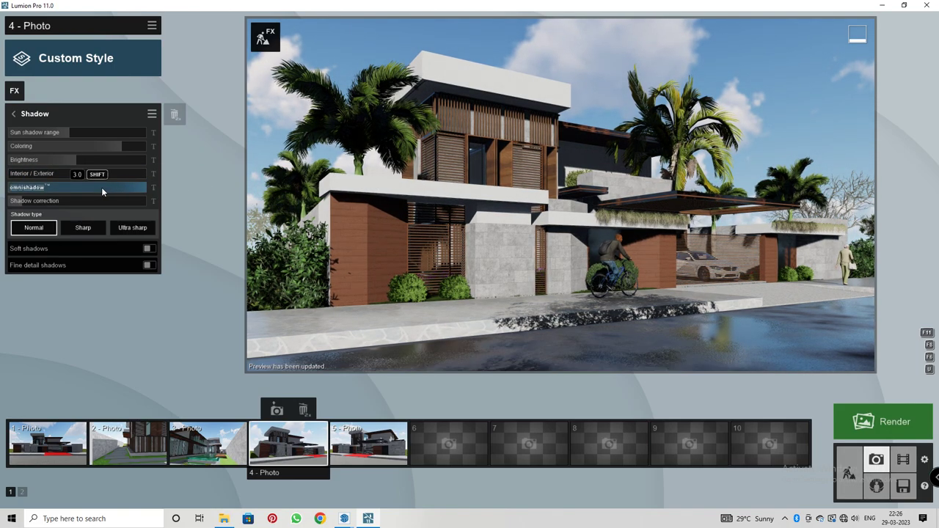
drag(103, 187, 55, 187)
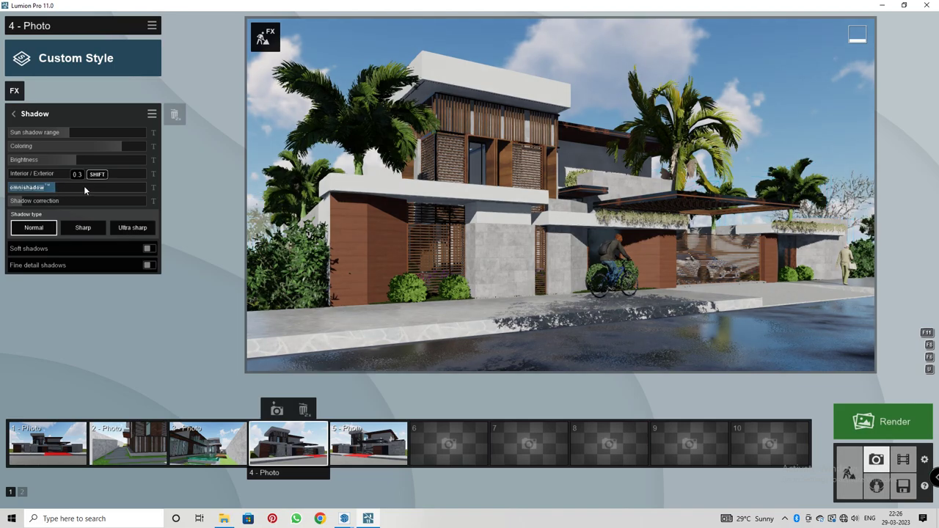
click(148, 250)
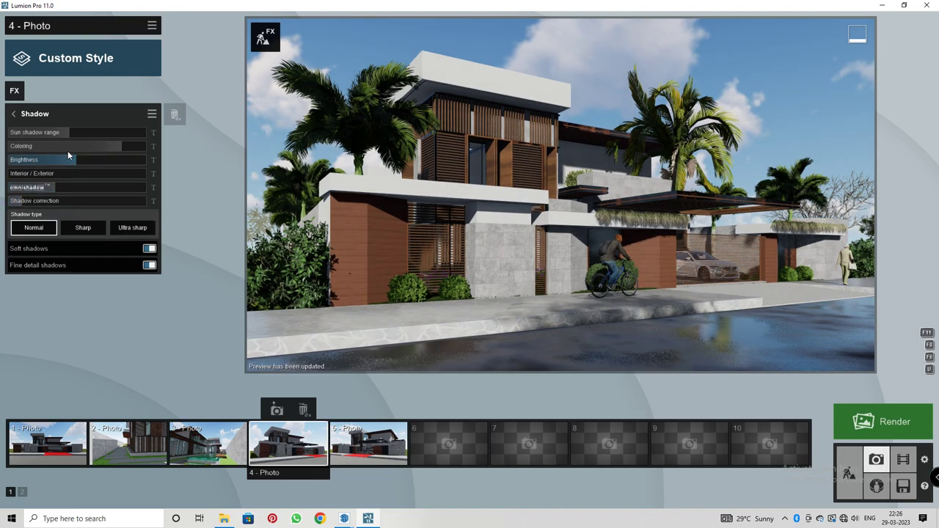
Add the Reflection effect to photo 4 and set its reflection threshold to 13.8 cm.
click(14, 114)
click(14, 90)
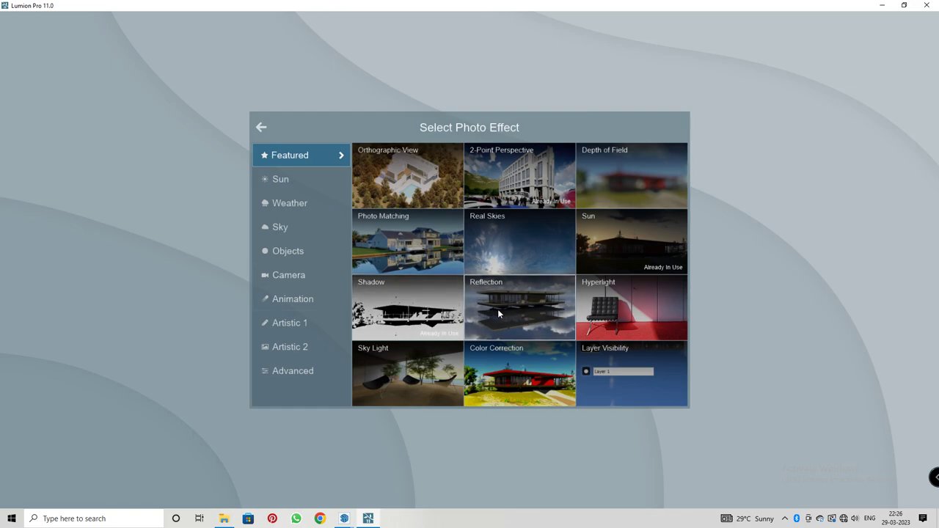
click(530, 306)
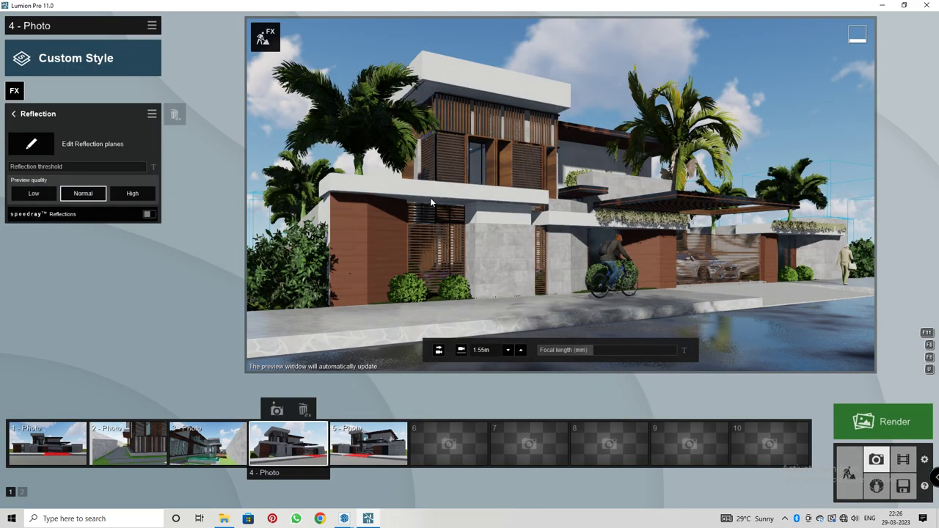
mouse_move(51, 172)
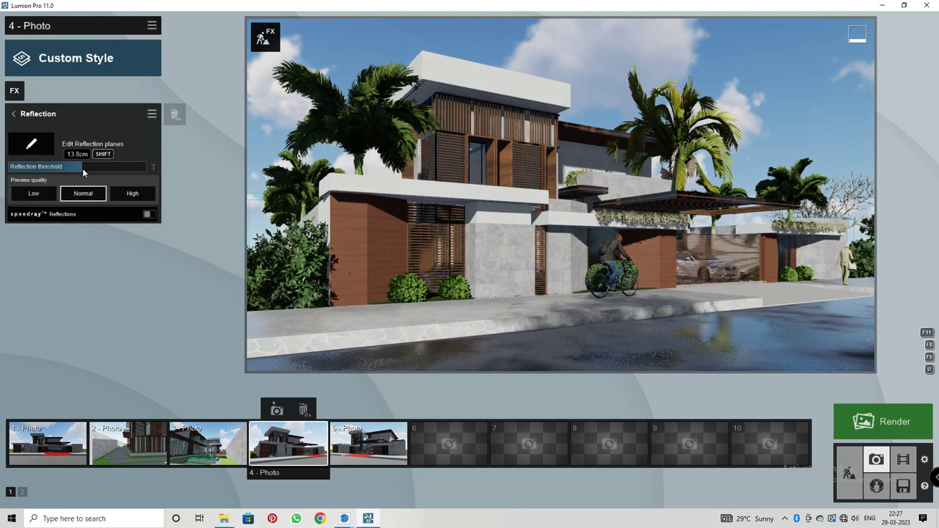
Edit the reflection planes and place the first one on the upper-floor front window.
click(30, 145)
click(15, 487)
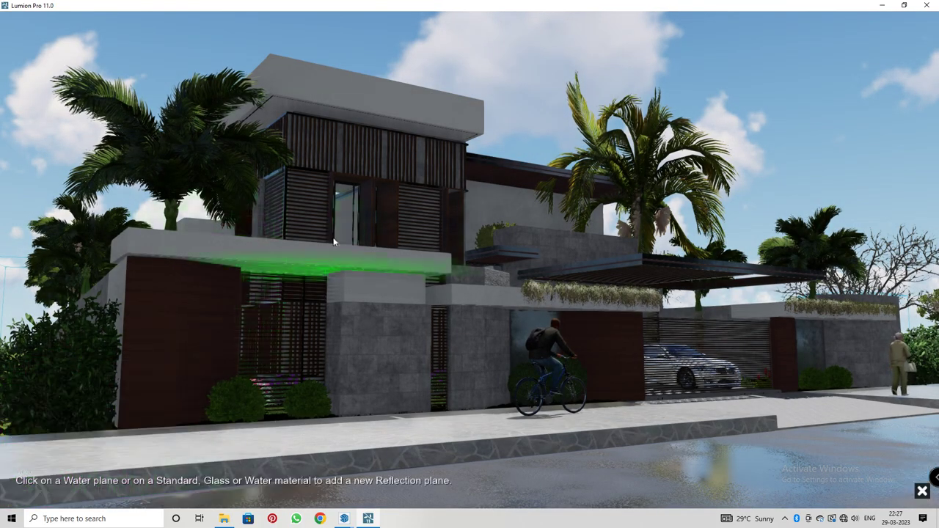
click(338, 224)
Add a second reflection plane on the recessed glazing beside the slatted tower, below the small canopy.
click(40, 487)
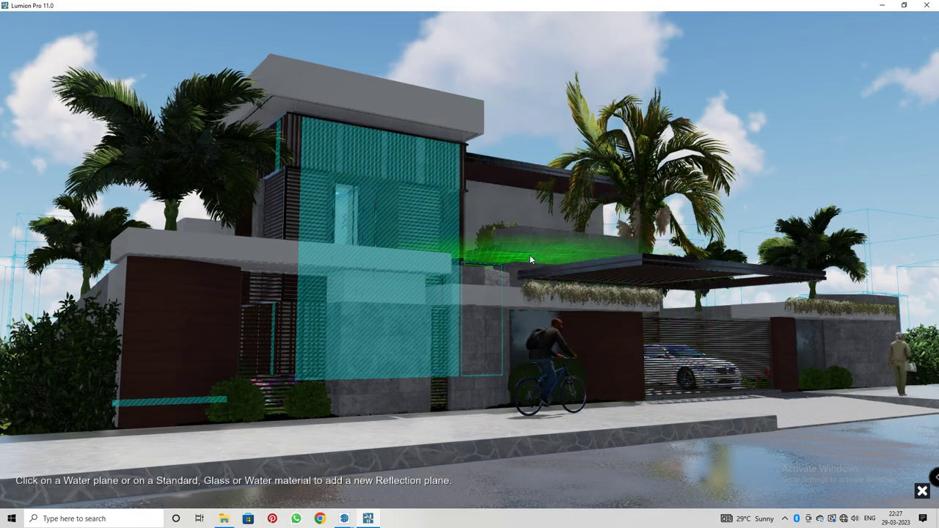
scroll(515, 241, up, 4)
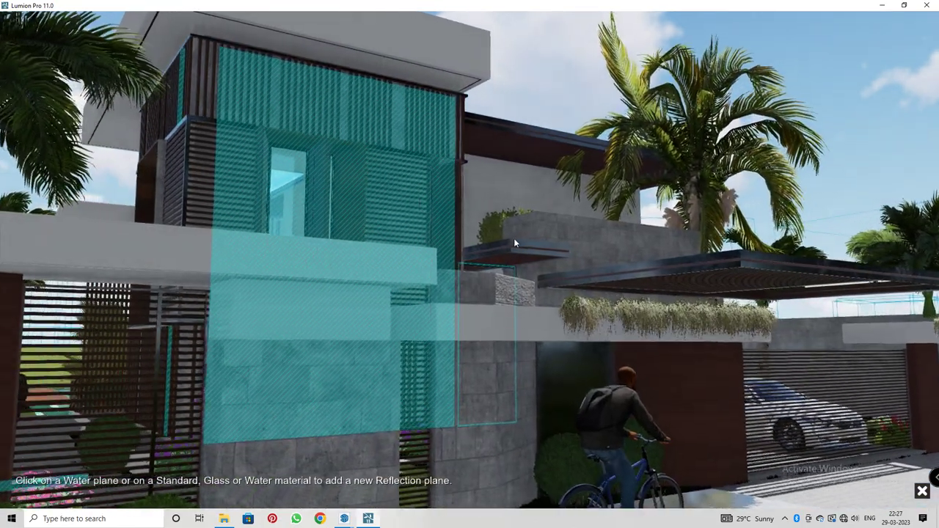
middle_drag(515, 241, 516, 323)
right_drag(514, 241, 512, 249)
scroll(511, 250, down, 2)
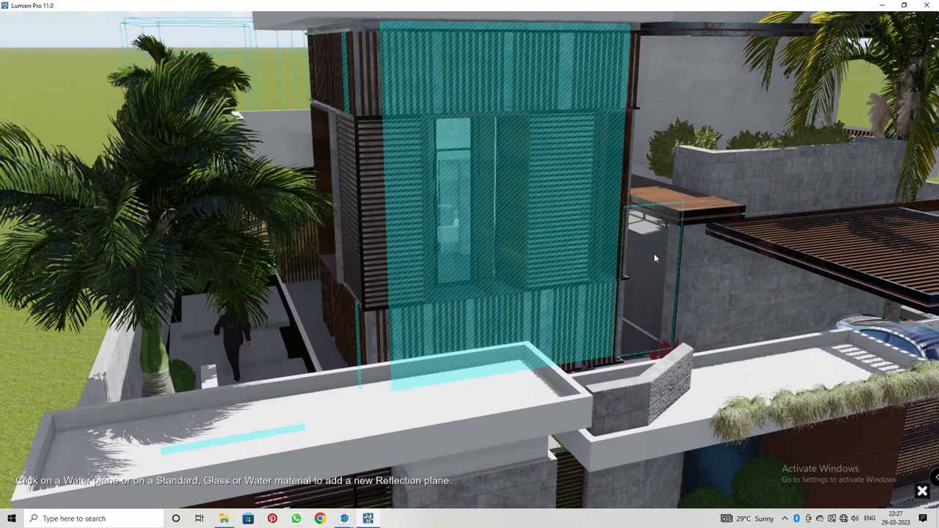
click(654, 254)
Add a third reflection plane on the side-facing glazing of the upper floor, behind the entrance pergola.
key(d)
right_drag(654, 254, 524, 279)
key(d)
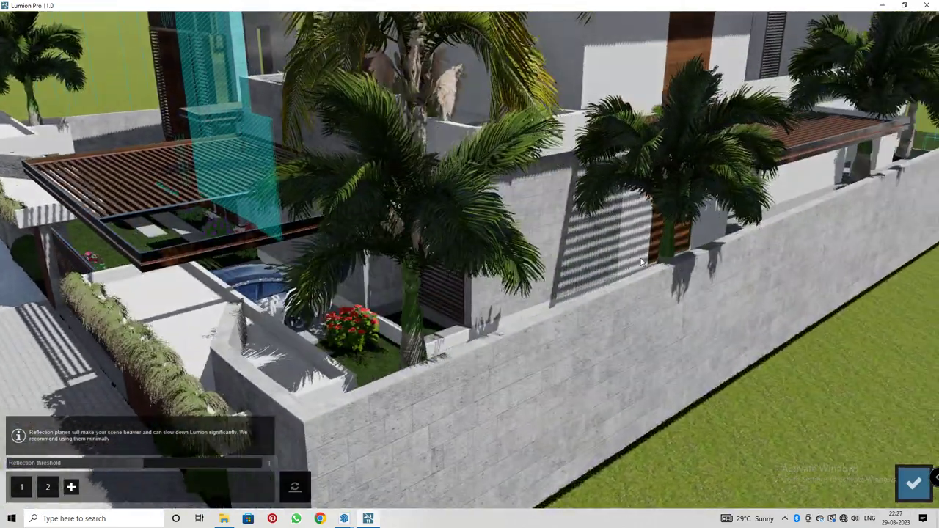
click(70, 487)
click(234, 40)
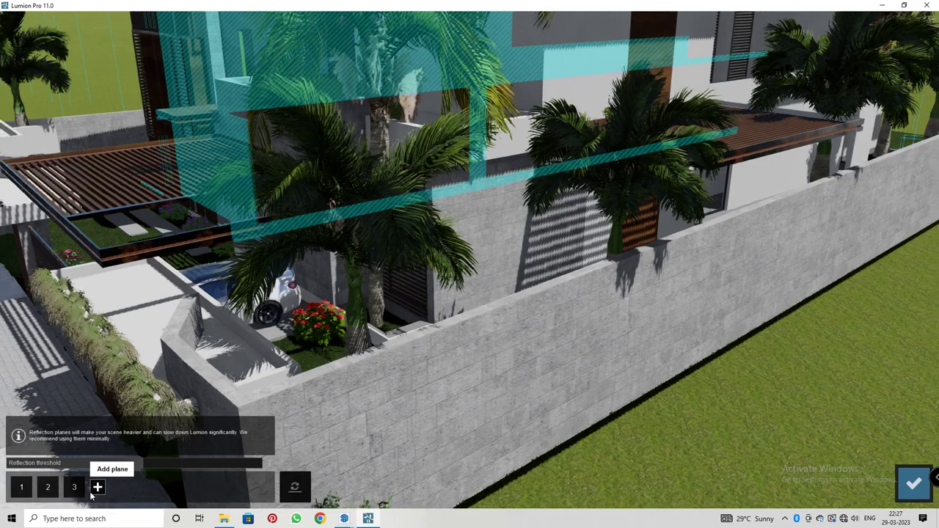
Add a fourth reflection plane on the wet street surface and accept the reflection plane edits.
click(95, 488)
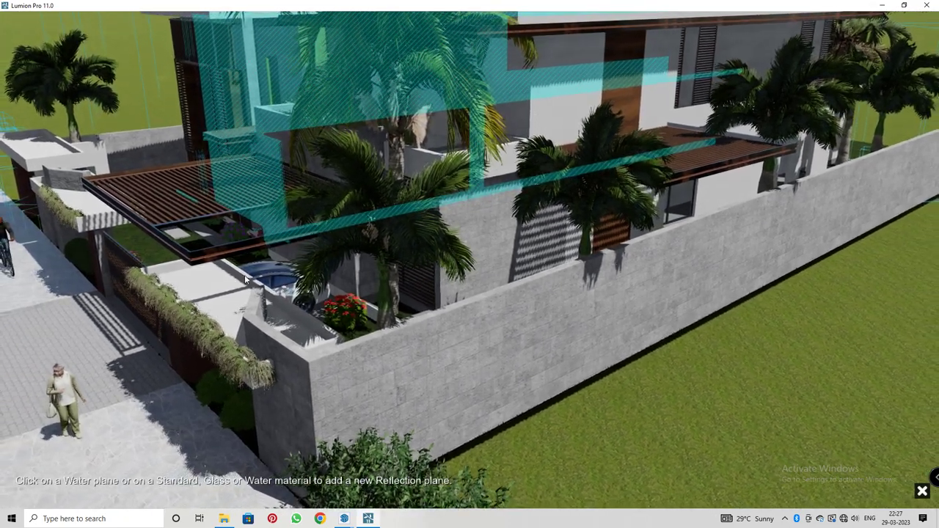
scroll(245, 280, down, 5)
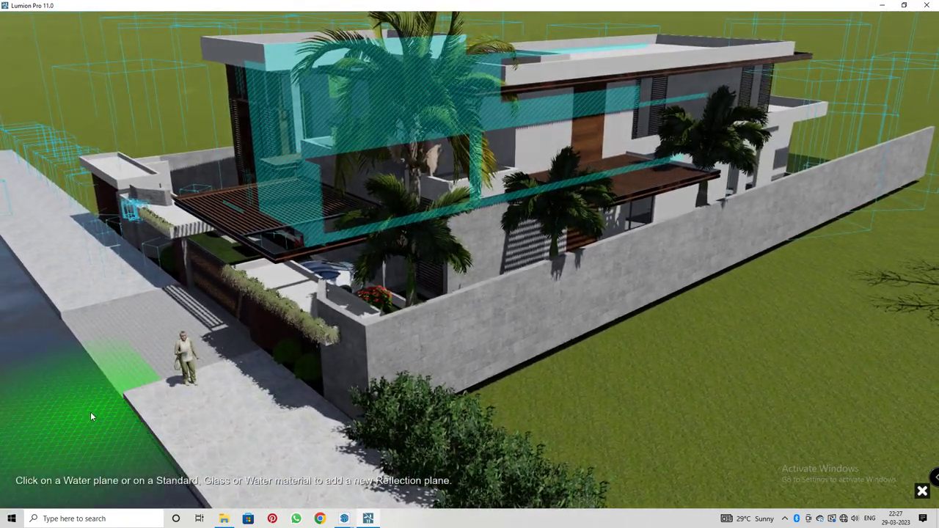
click(91, 417)
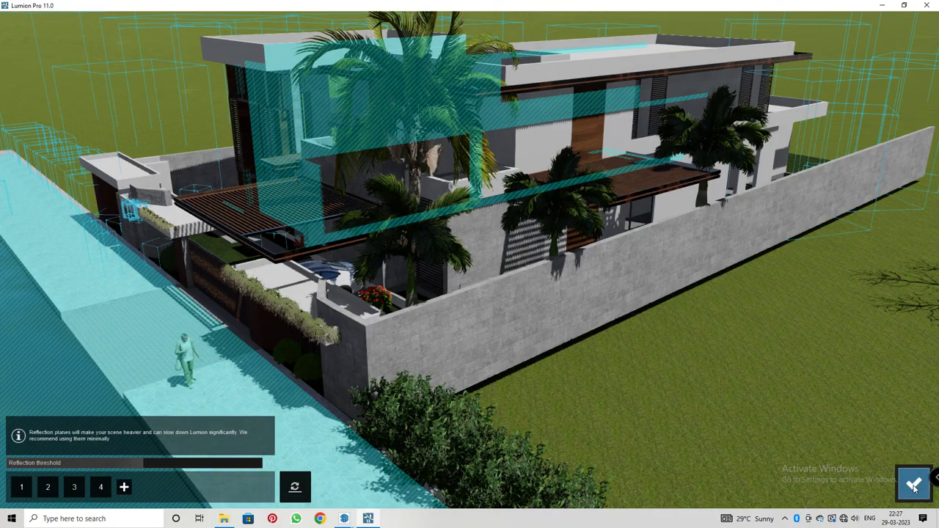
click(914, 485)
Place a reflection control sphere from the utilities in the garden beside the parked car, and restore photo 4's camera view.
click(850, 460)
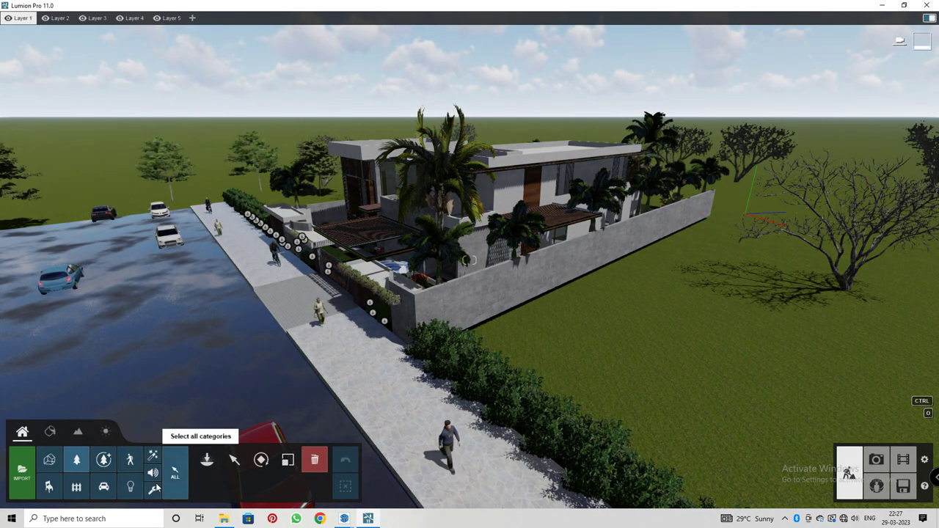
click(209, 467)
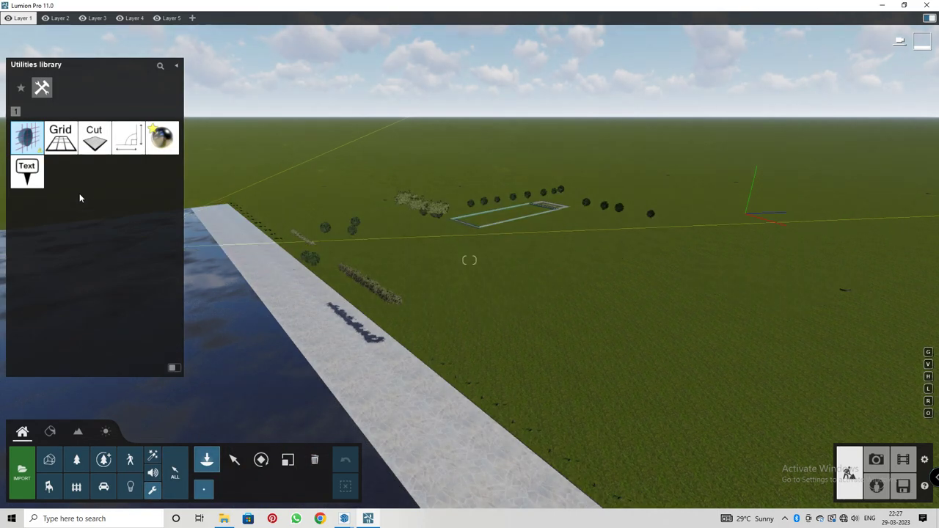
click(163, 141)
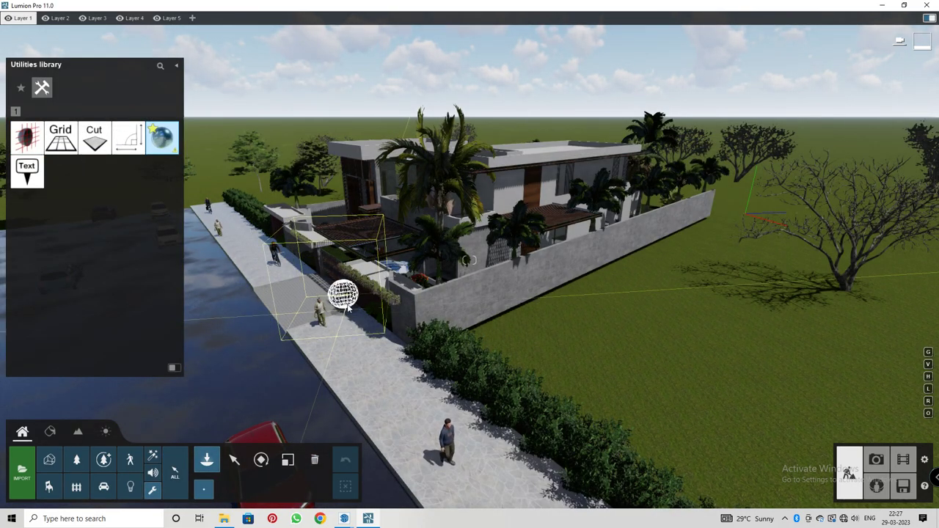
scroll(382, 272, up, 6)
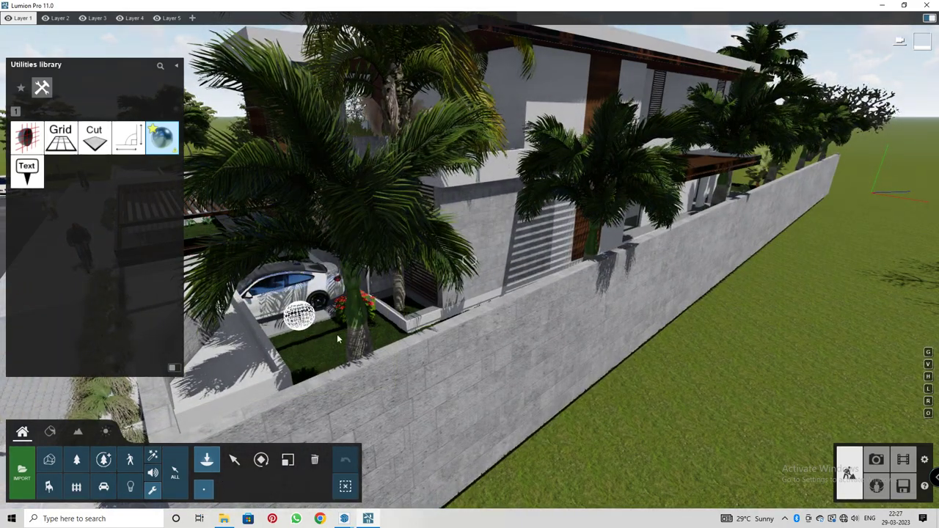
click(876, 459)
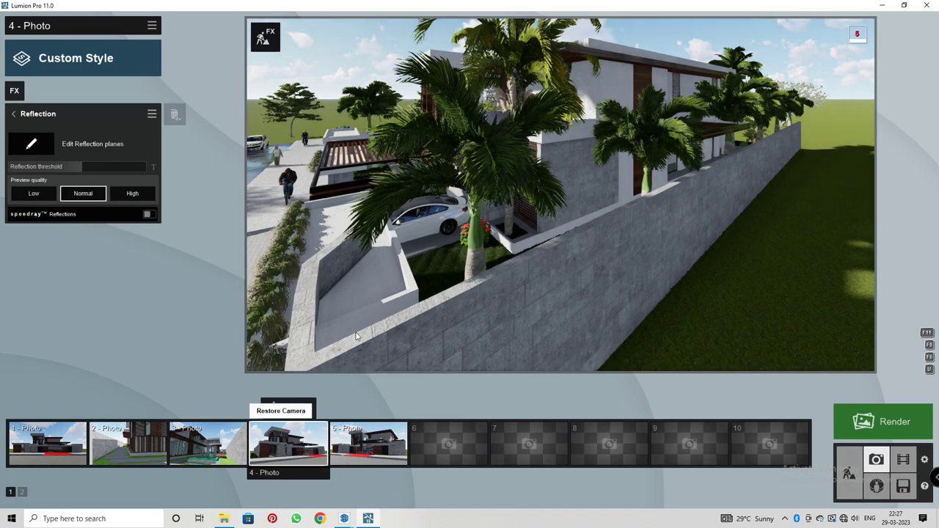
click(281, 410)
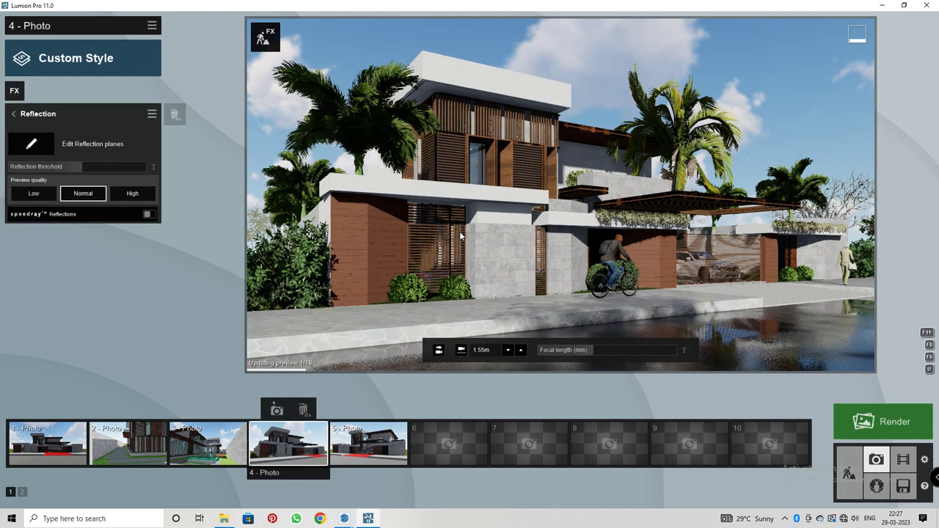
Check photos 1 and 3 and return to photo 4.
mouse_move(126, 451)
click(47, 444)
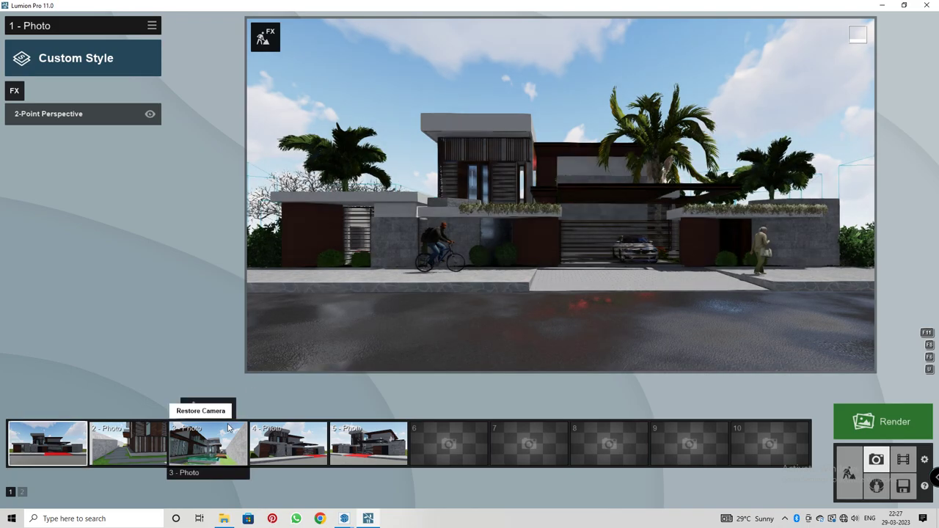
click(208, 444)
click(288, 444)
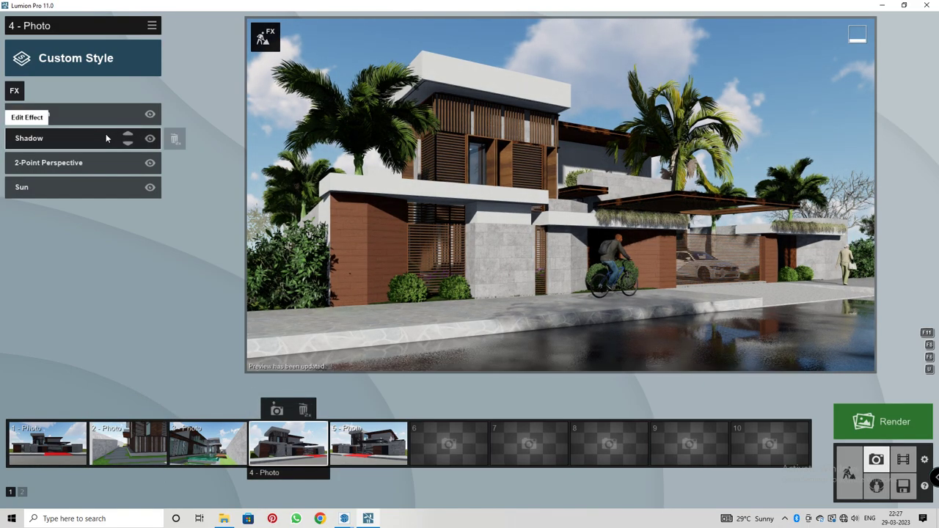
Add the Color Correction effect to photo 4 and slightly raise its temperature, tint, contrast and saturation.
click(14, 86)
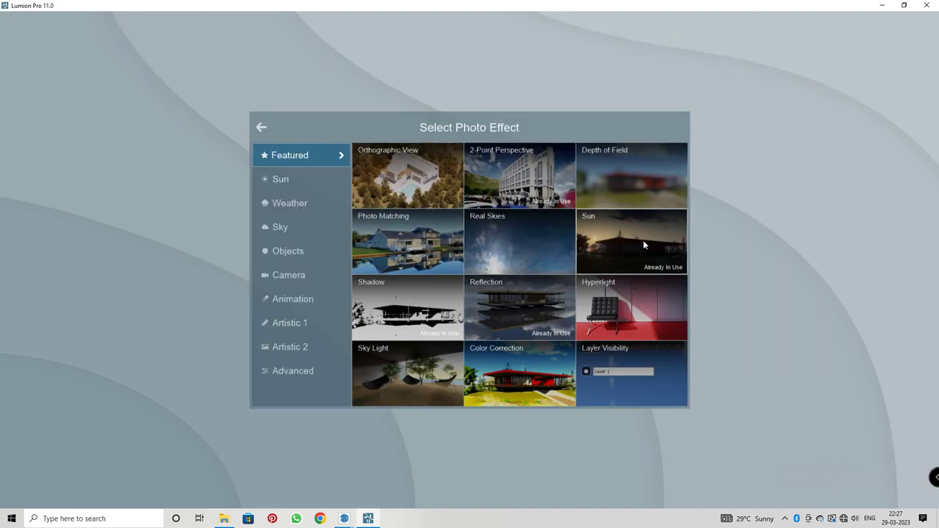
click(522, 367)
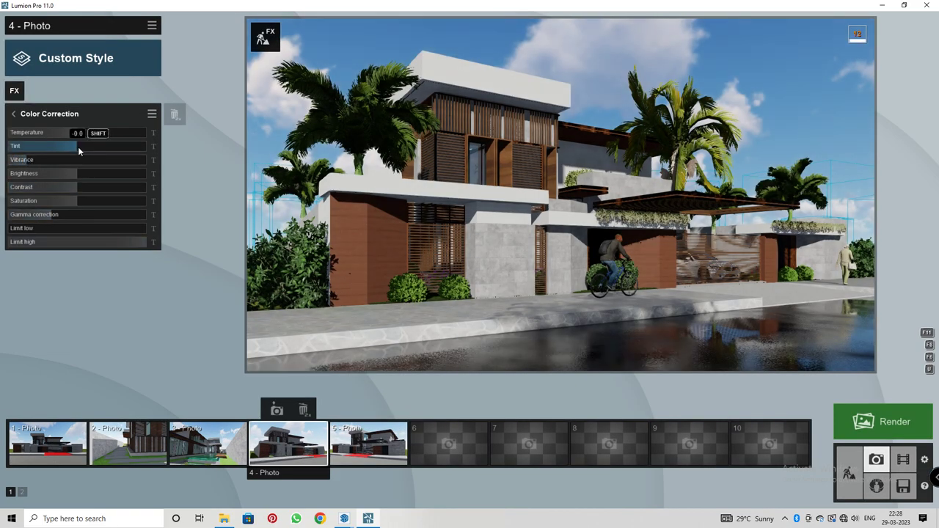
drag(81, 131, 108, 131)
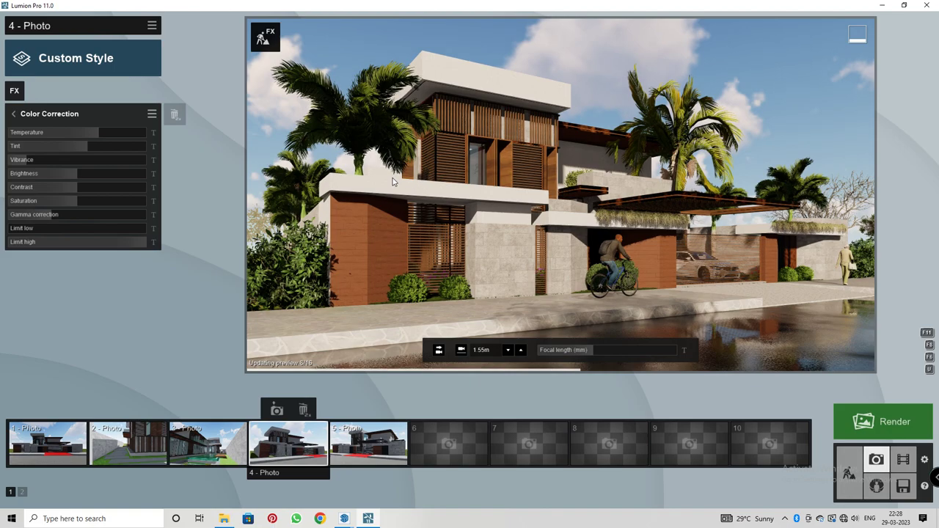
drag(97, 133, 91, 133)
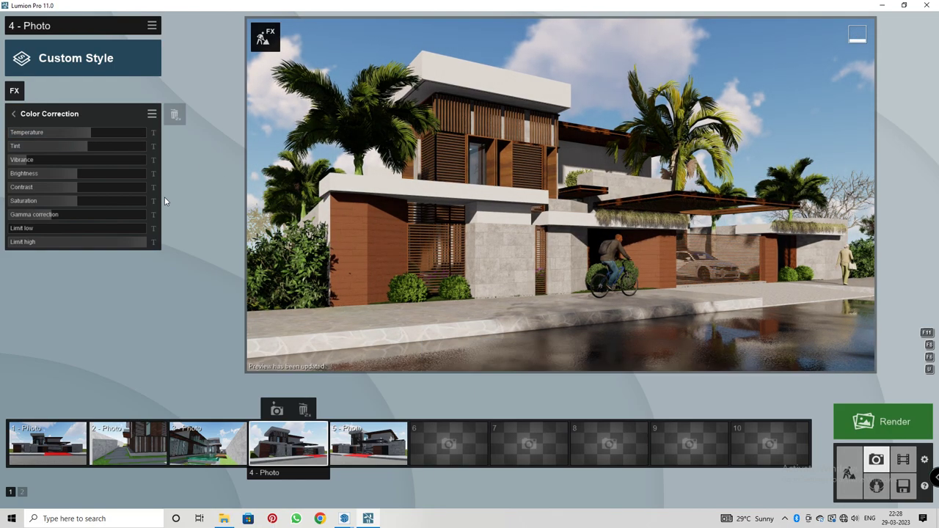
drag(74, 186, 85, 188)
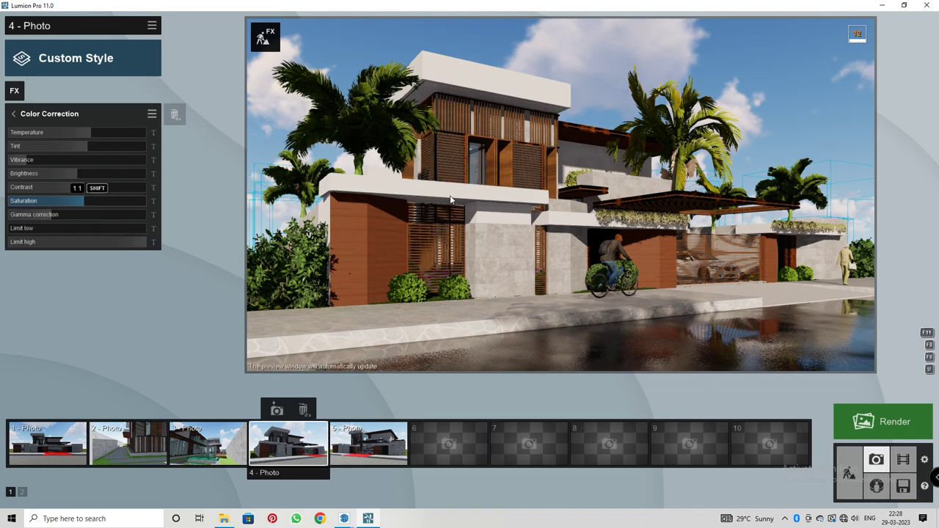
Add the Exposure camera effect to photo 4.
click(13, 114)
click(14, 90)
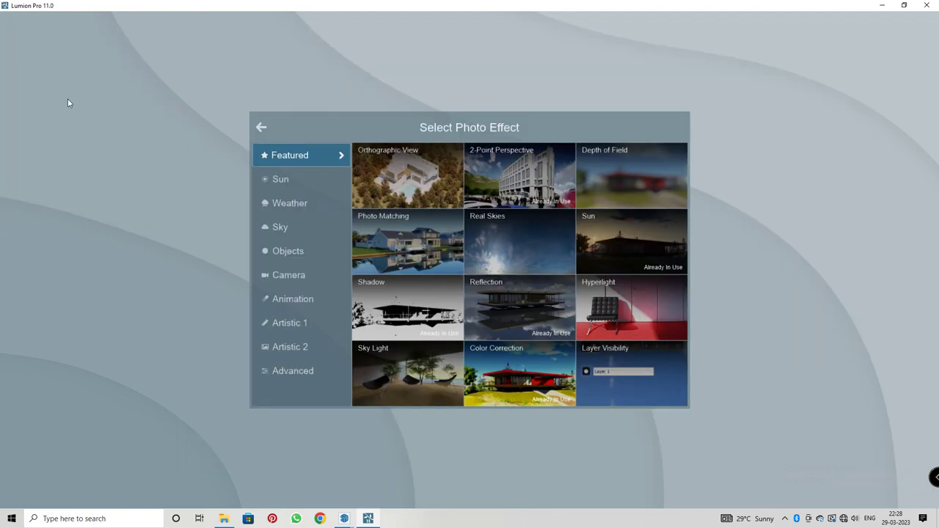
click(301, 276)
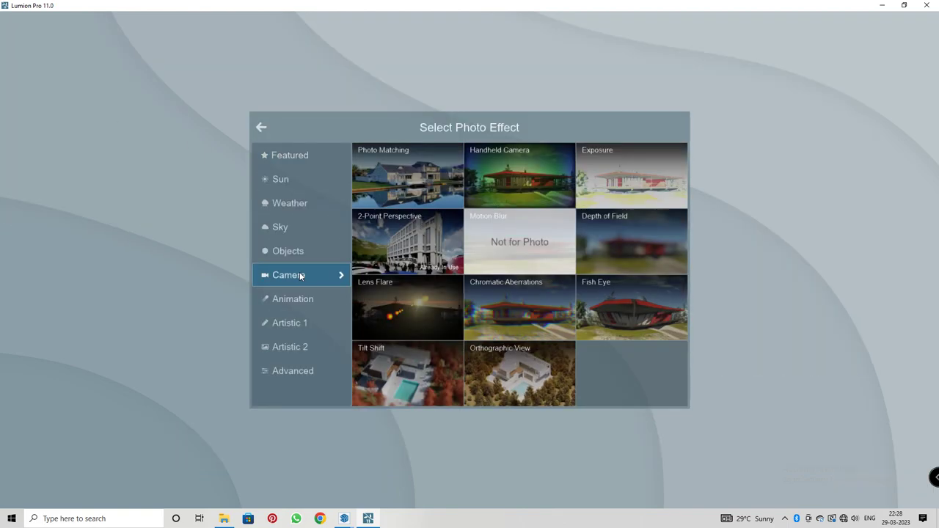
click(629, 189)
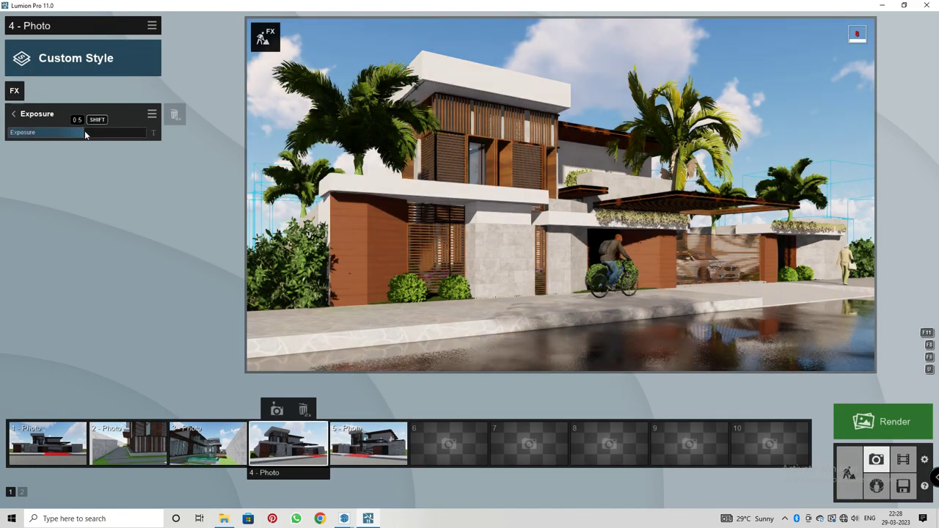
Slightly raise photo 4's exposure and add a Fog effect with a slightly increased fog density.
drag(84, 133, 87, 133)
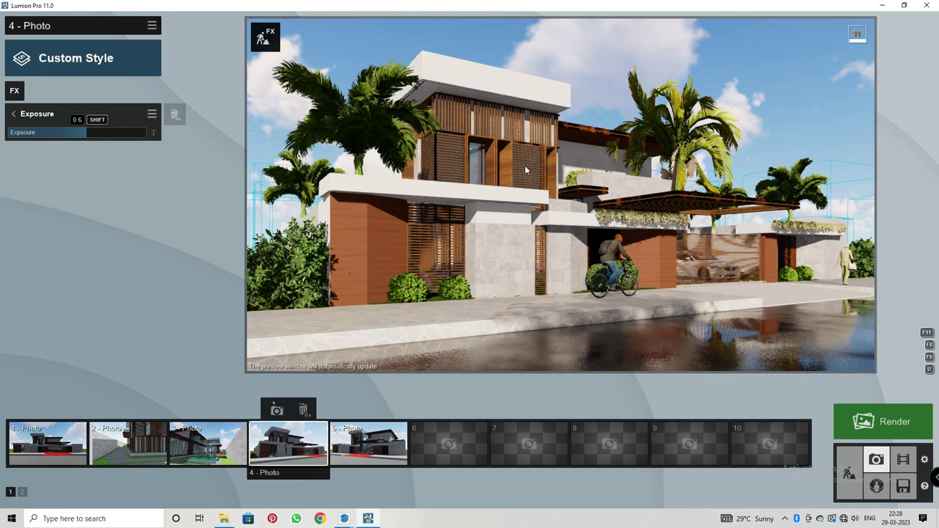
click(12, 113)
click(14, 91)
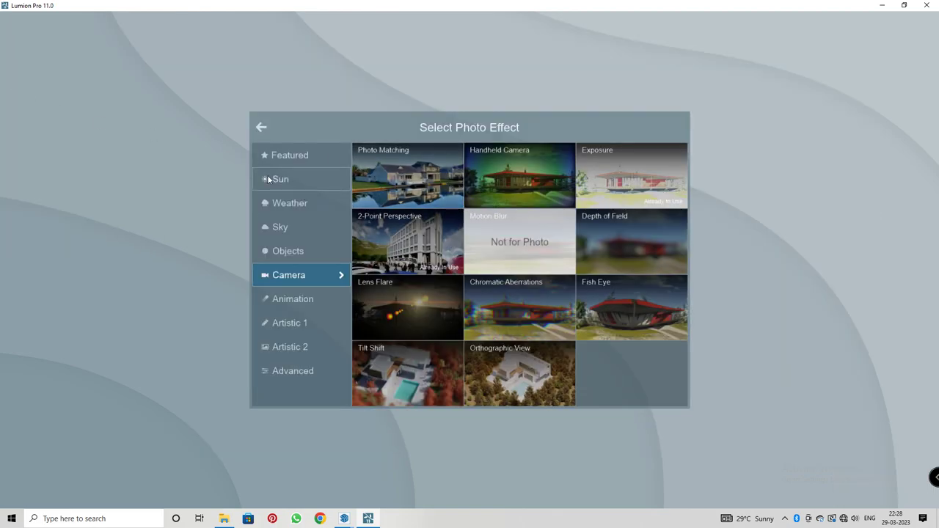
click(293, 204)
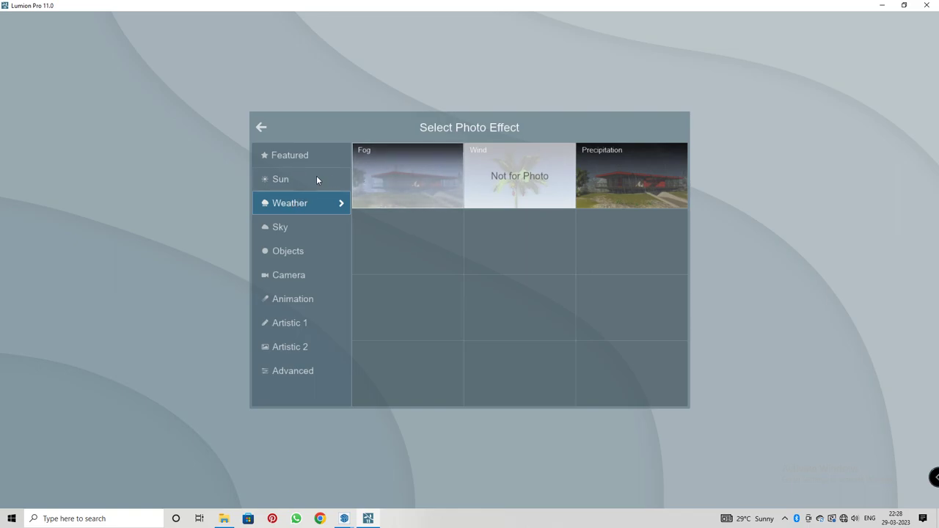
click(389, 183)
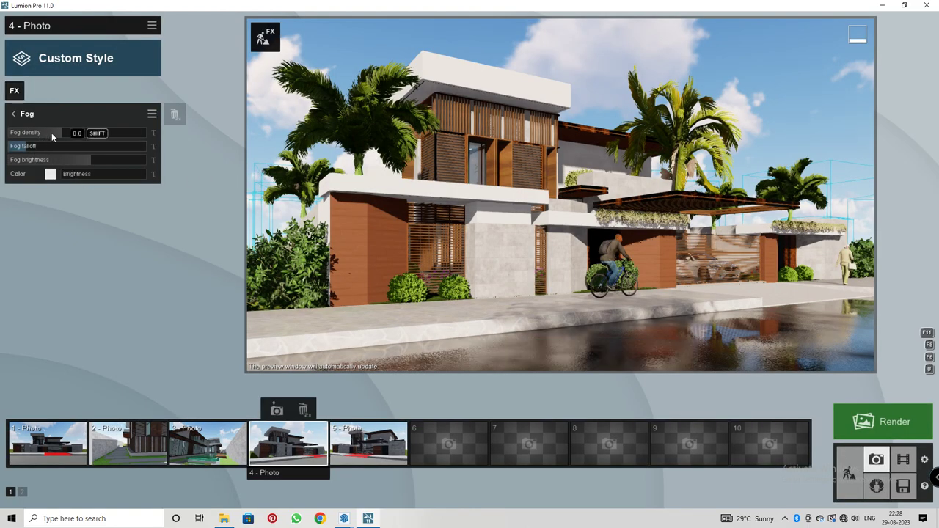
drag(64, 133, 76, 133)
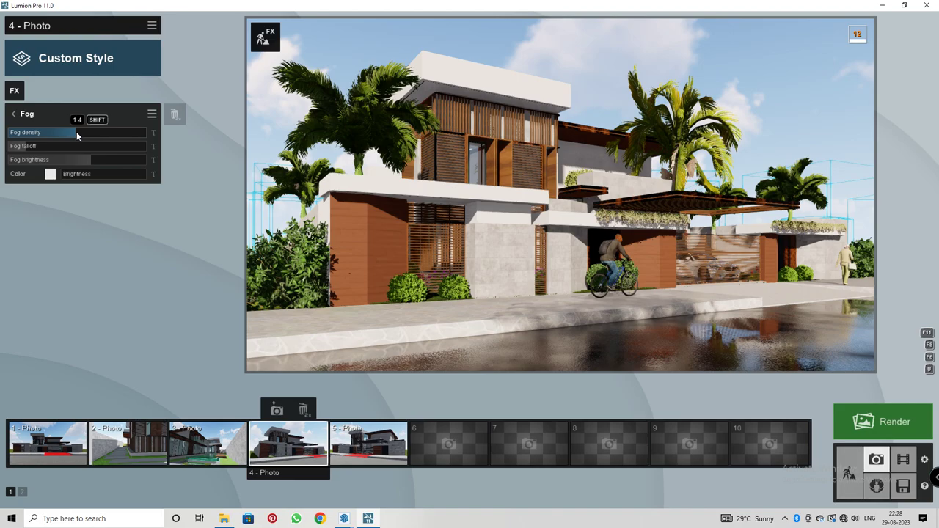
Add the Sky and Clouds effect to photo 4.
click(22, 96)
click(302, 169)
click(310, 161)
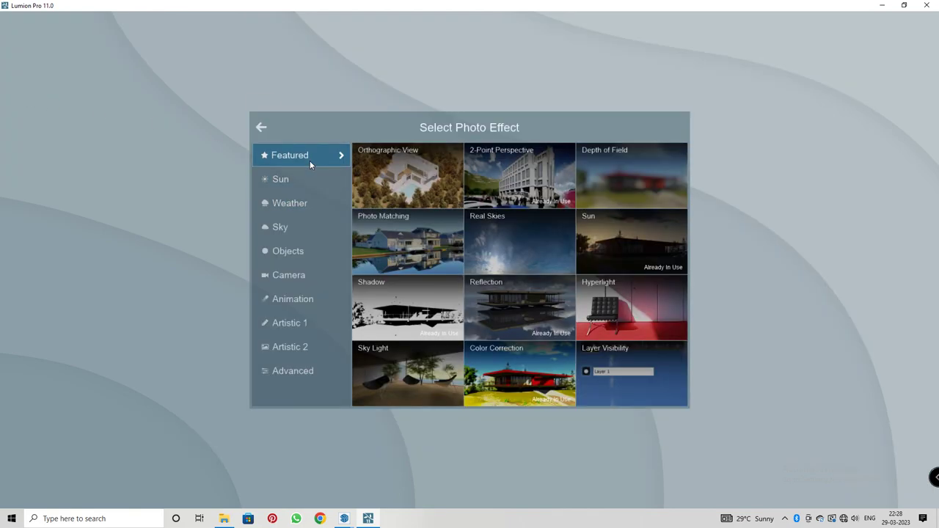
click(294, 226)
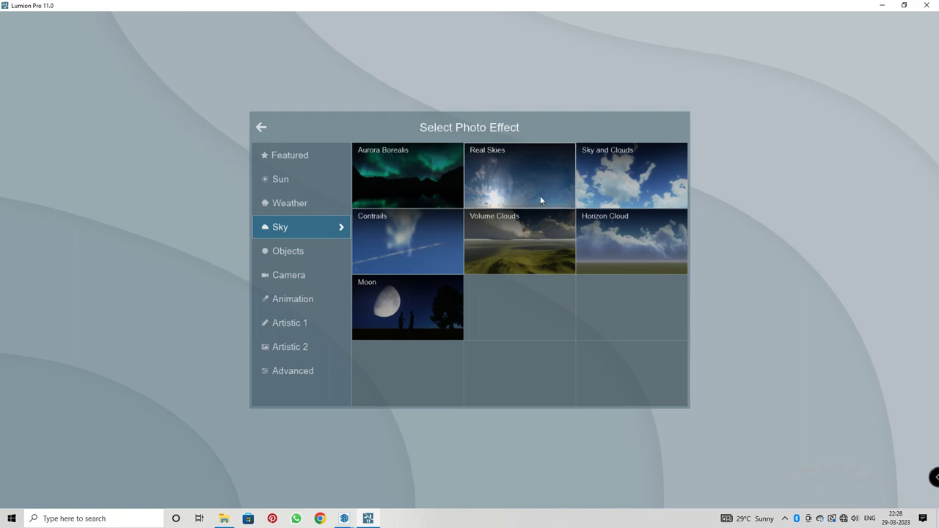
click(619, 193)
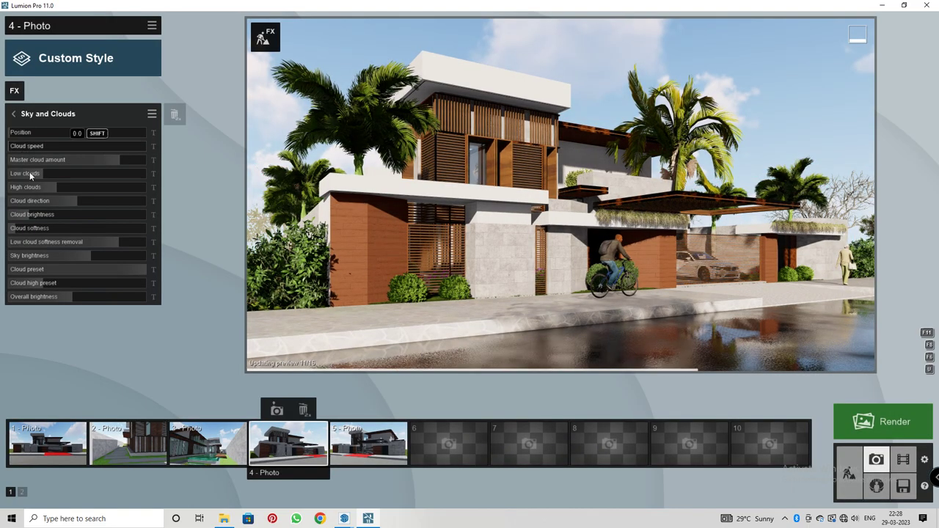
Set the low clouds to about 0.9, raise the high clouds, lower the cloud direction and increase the cloud position.
drag(58, 188, 133, 176)
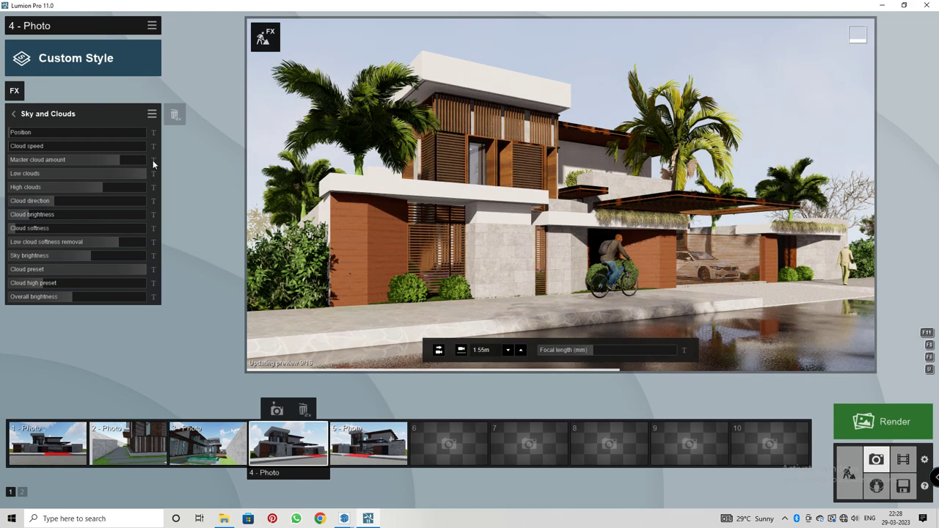
mouse_move(98, 188)
drag(101, 187, 63, 188)
drag(1, 192, 0, 191)
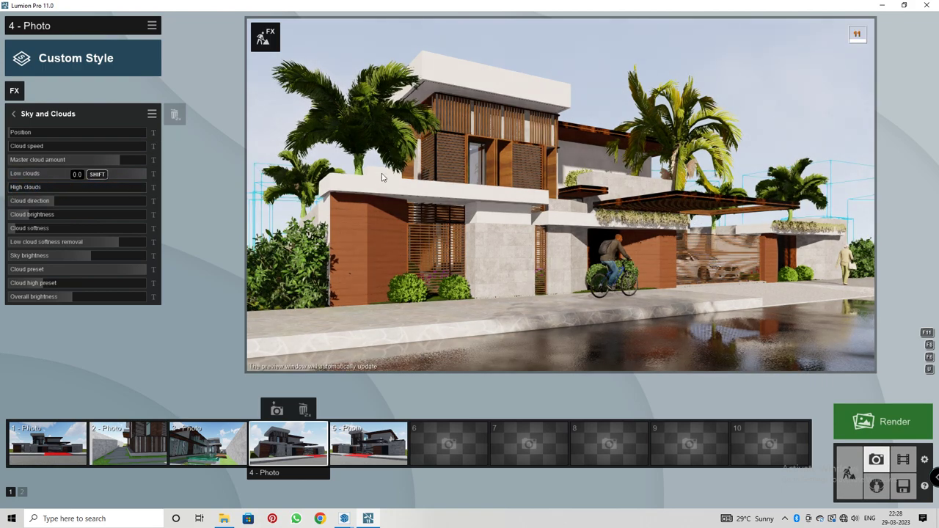
drag(81, 187, 95, 187)
mouse_move(142, 177)
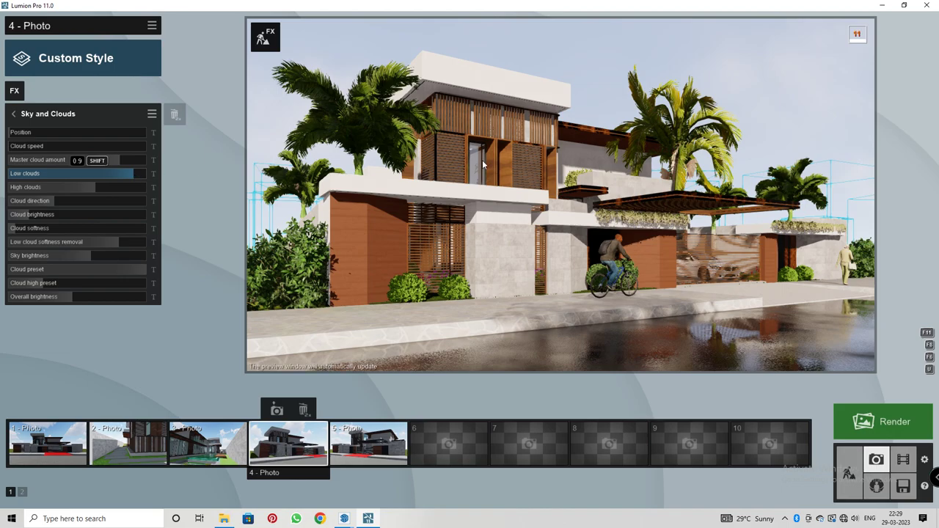
drag(16, 137, 55, 135)
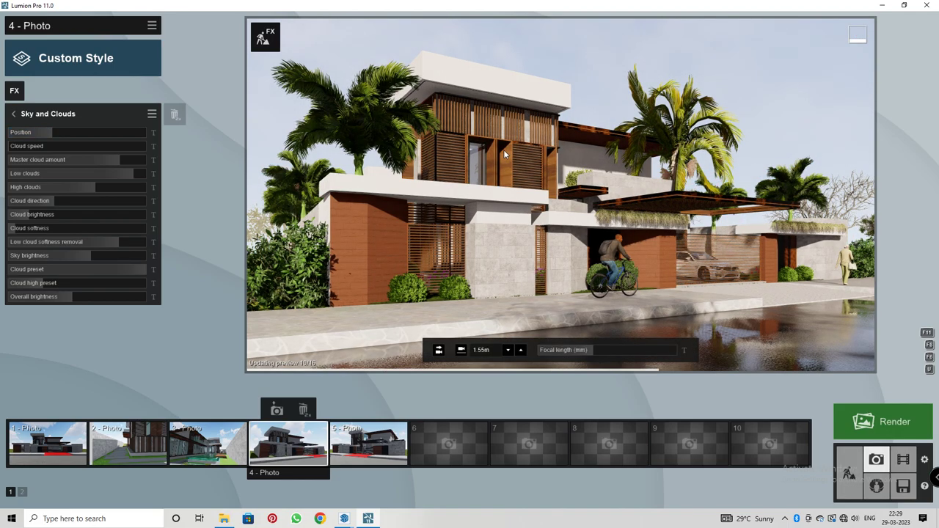
click(14, 116)
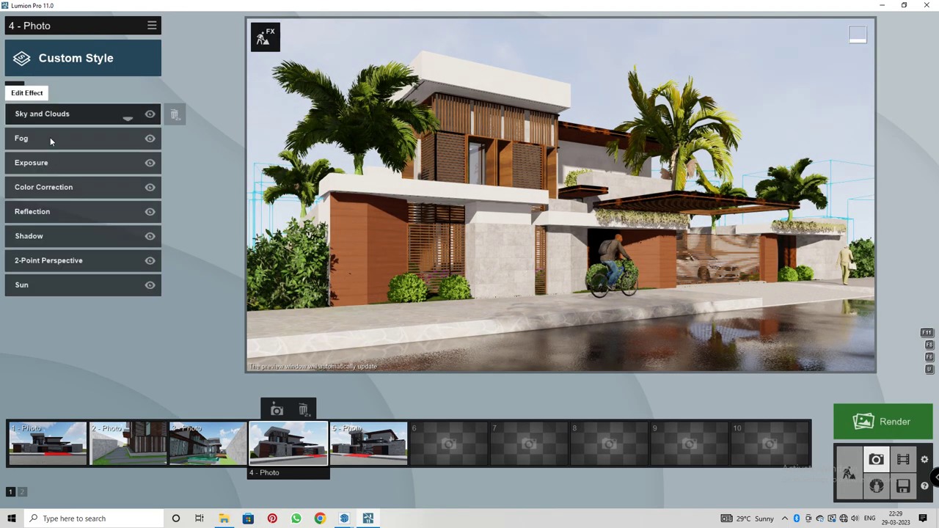
Reduce the Sun effect's brightness strongly and lower the sun height to about 17°.
click(38, 285)
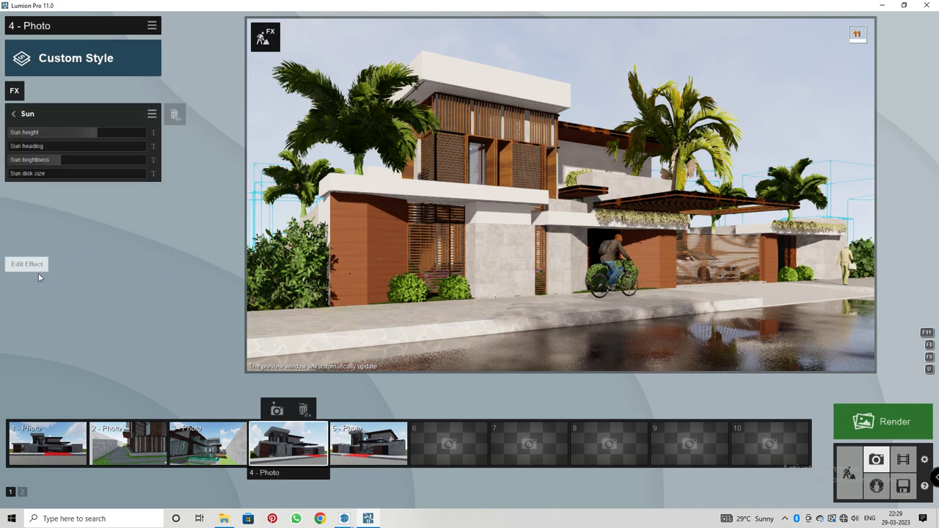
click(22, 163)
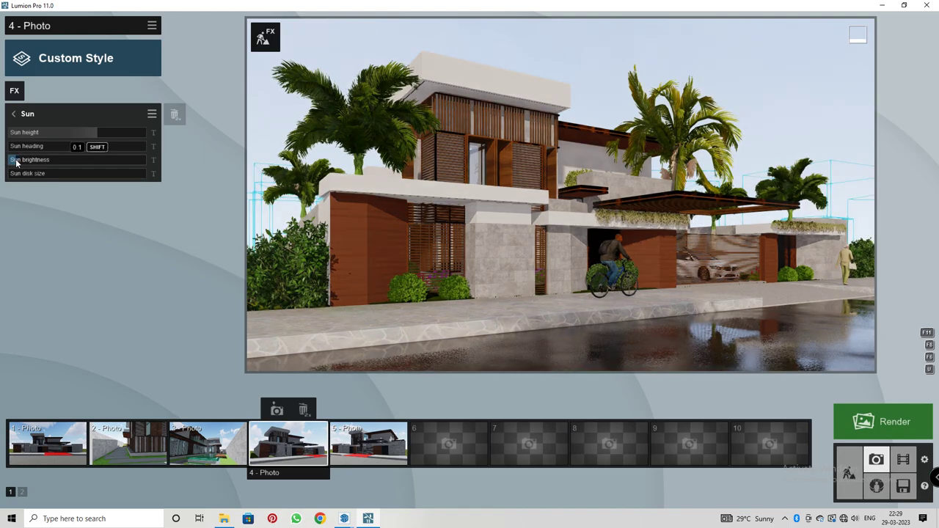
drag(95, 134, 91, 134)
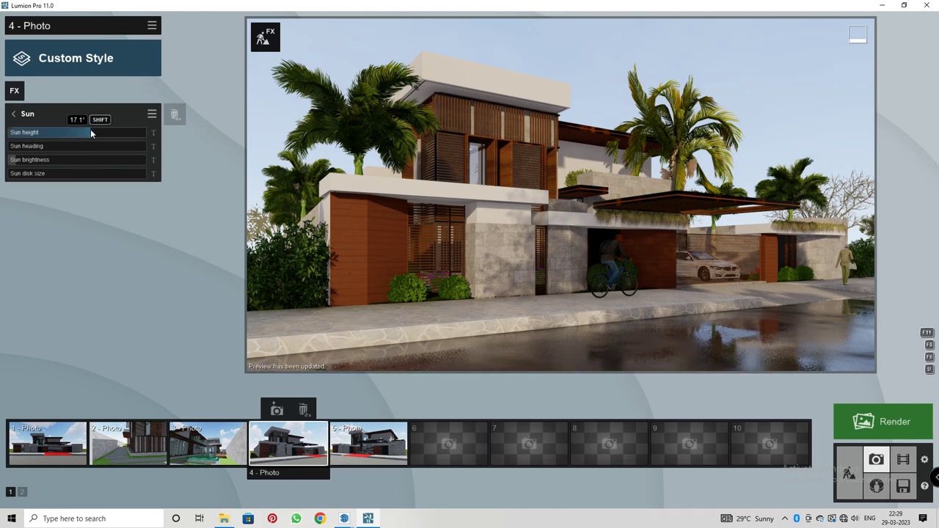
drag(91, 132, 93, 132)
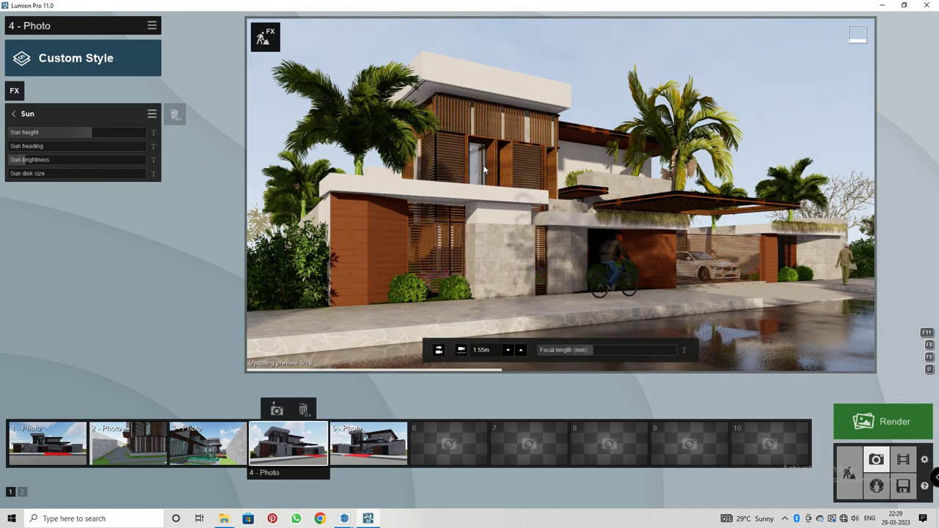
click(22, 115)
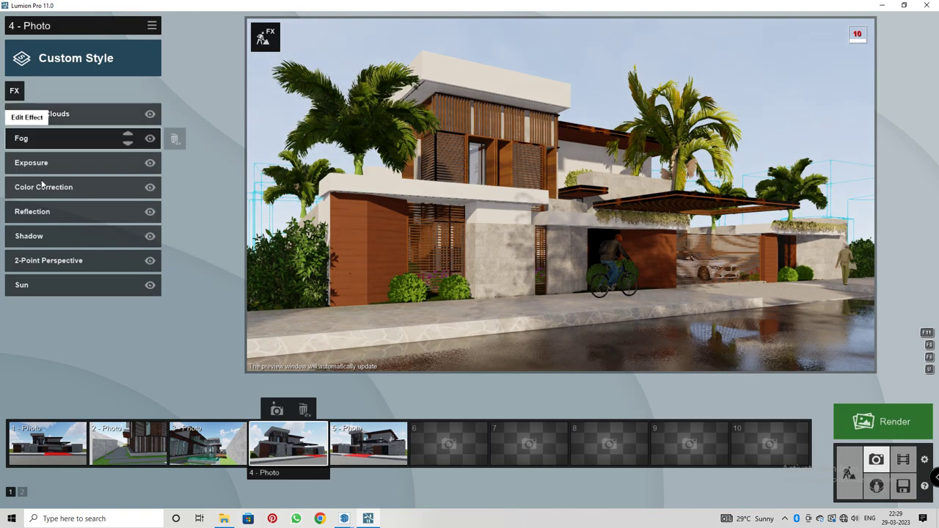
Enable Speedray reflections in photo 4's Reflection effect.
click(51, 216)
mouse_move(104, 170)
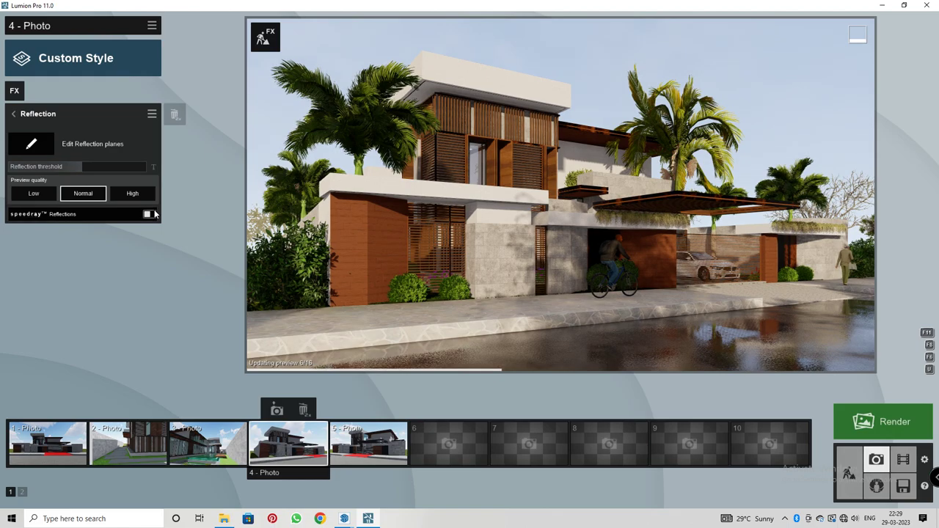
click(149, 213)
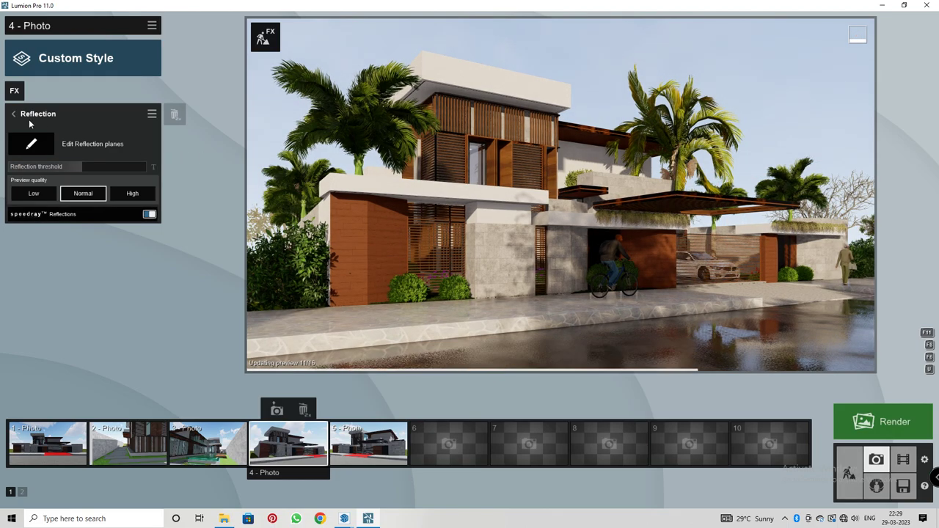
click(14, 114)
click(19, 88)
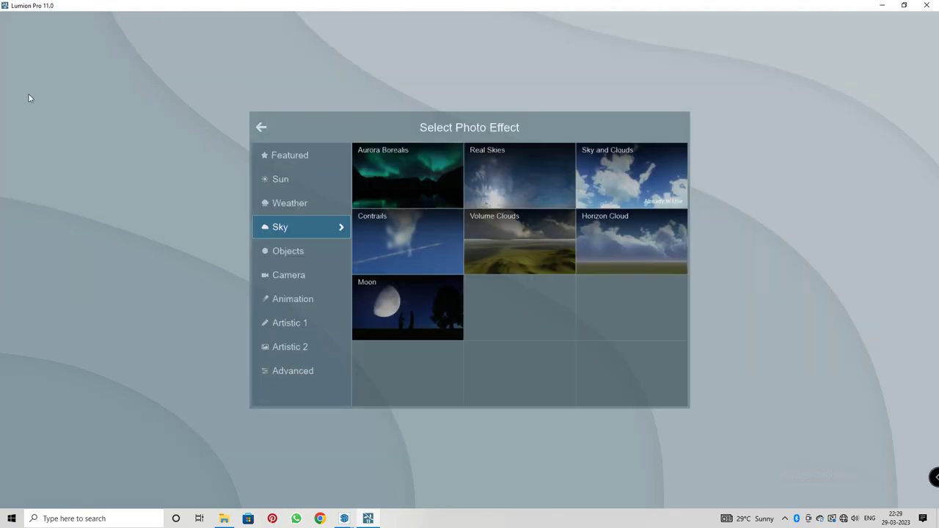
click(300, 253)
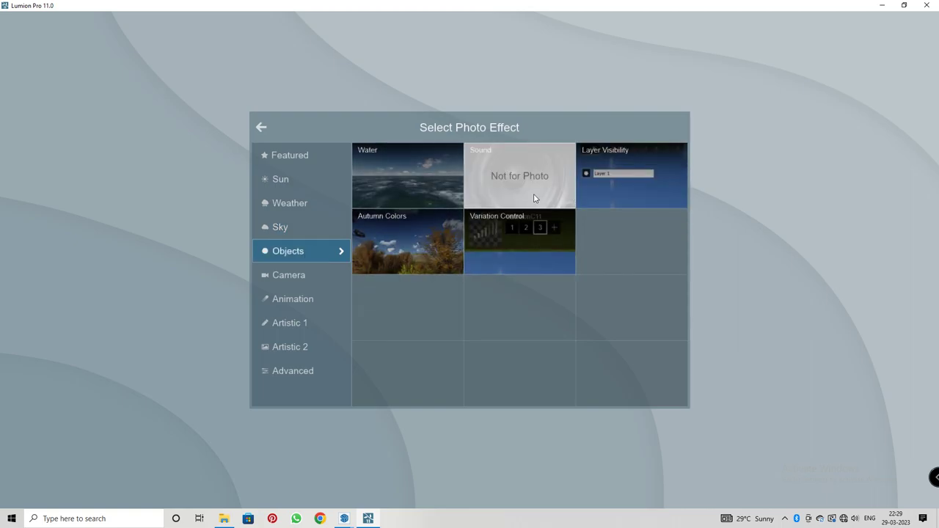
click(442, 196)
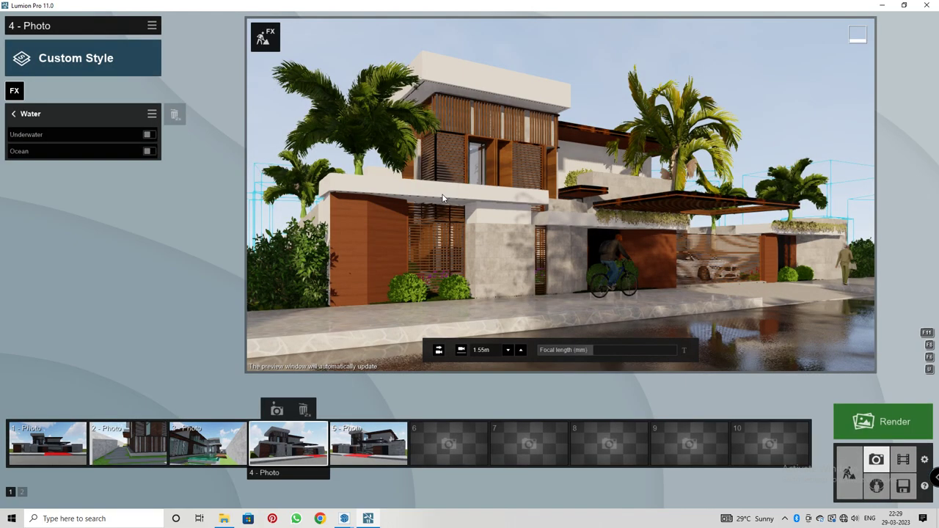
click(146, 136)
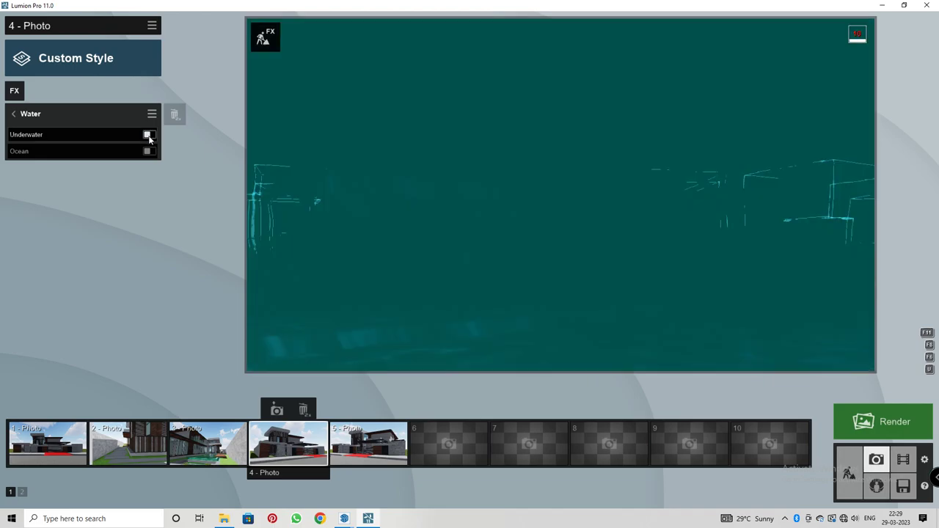
click(148, 135)
double_click(174, 116)
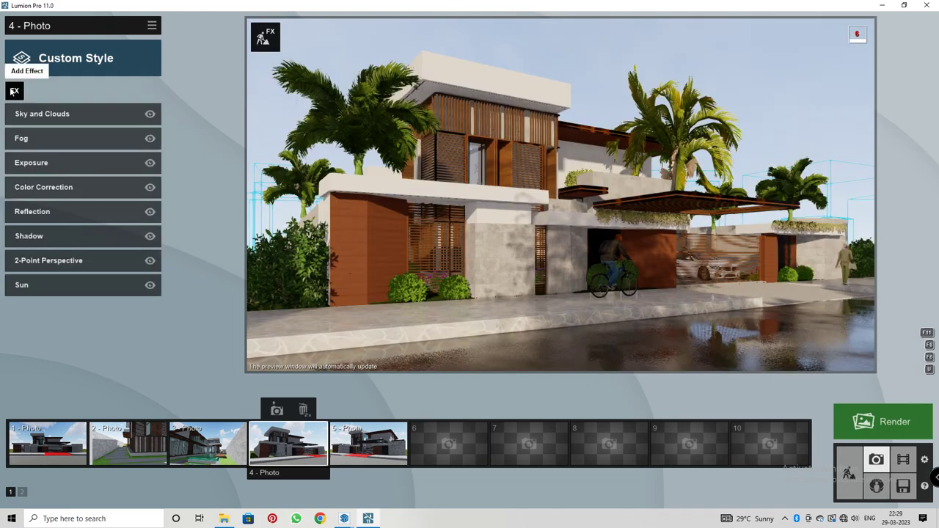
Add the Autumn Colors effect to photo 4, slightly raising its hue and saturation and lowering its range.
click(14, 90)
click(404, 256)
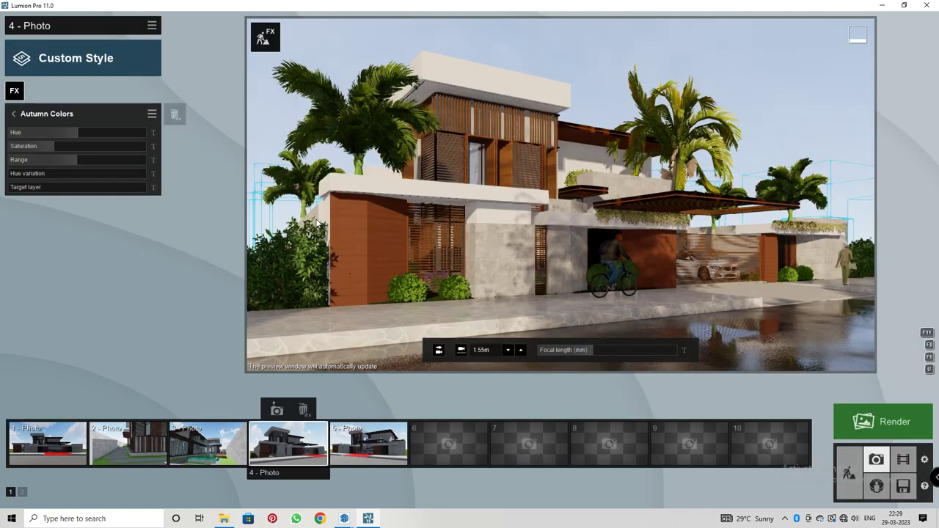
mouse_move(77, 139)
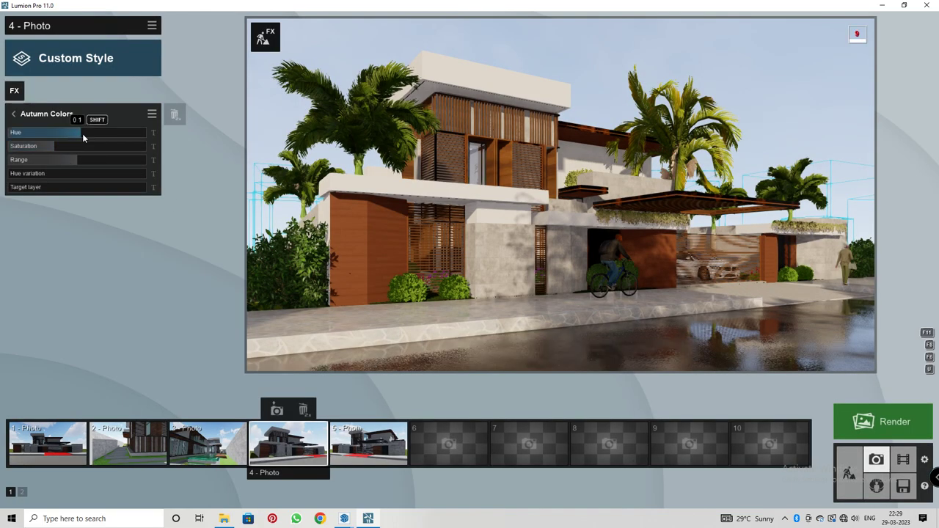
drag(57, 146, 60, 148)
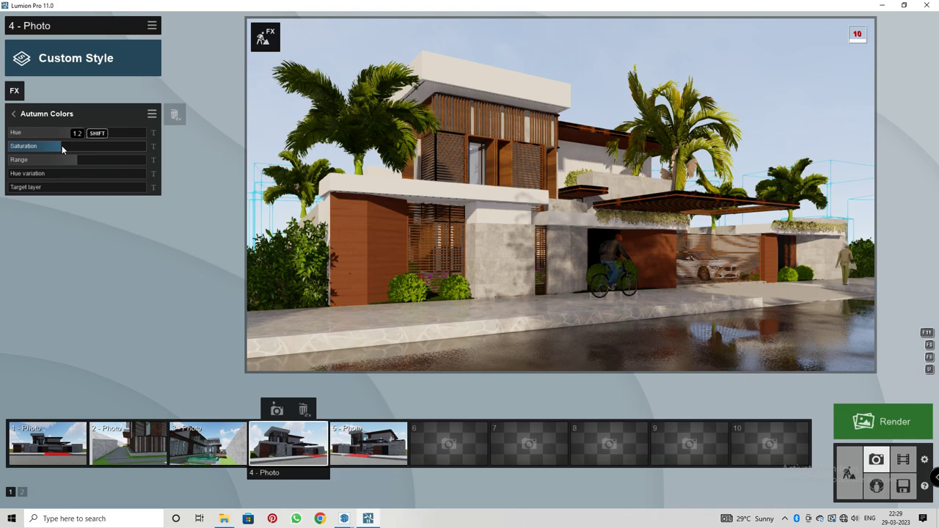
drag(70, 163, 68, 163)
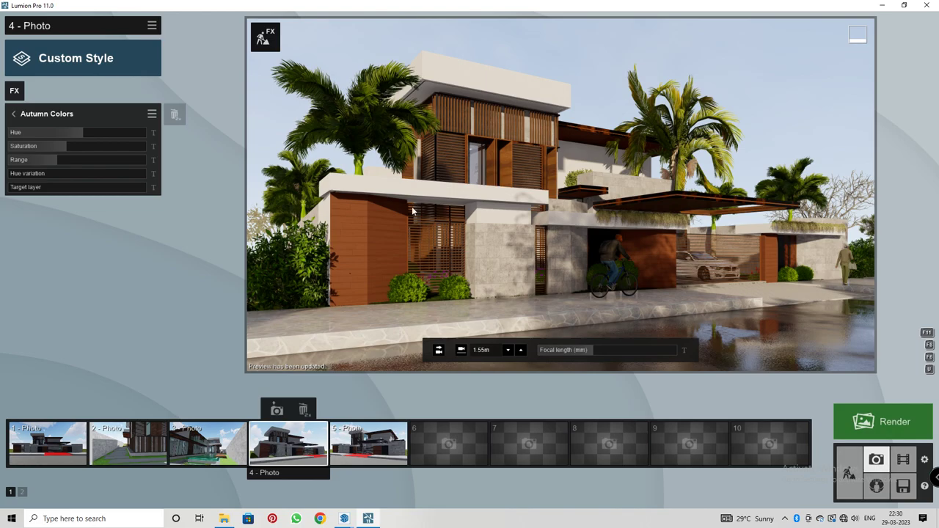
click(11, 111)
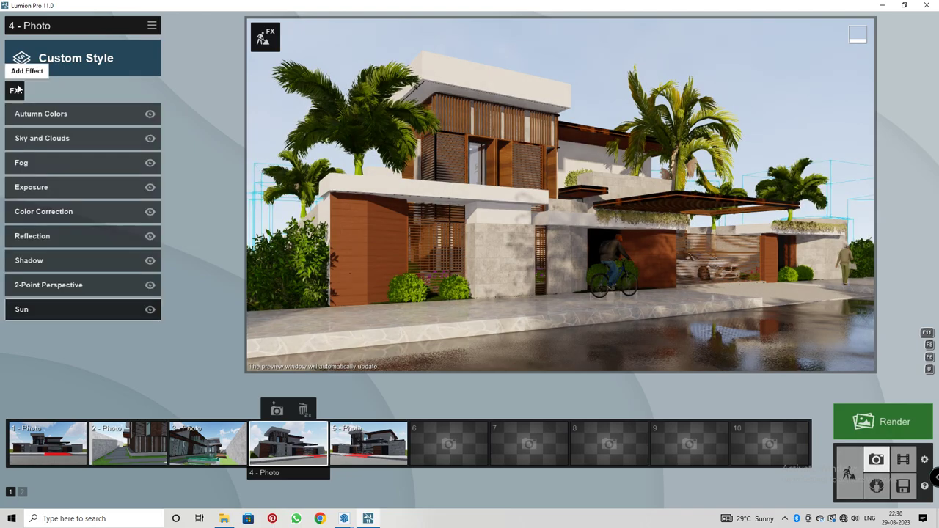
Add the Handheld Camera effect to photo 4 with a 15 mm focal length, and return to photo 4 after checking photo 3.
click(16, 87)
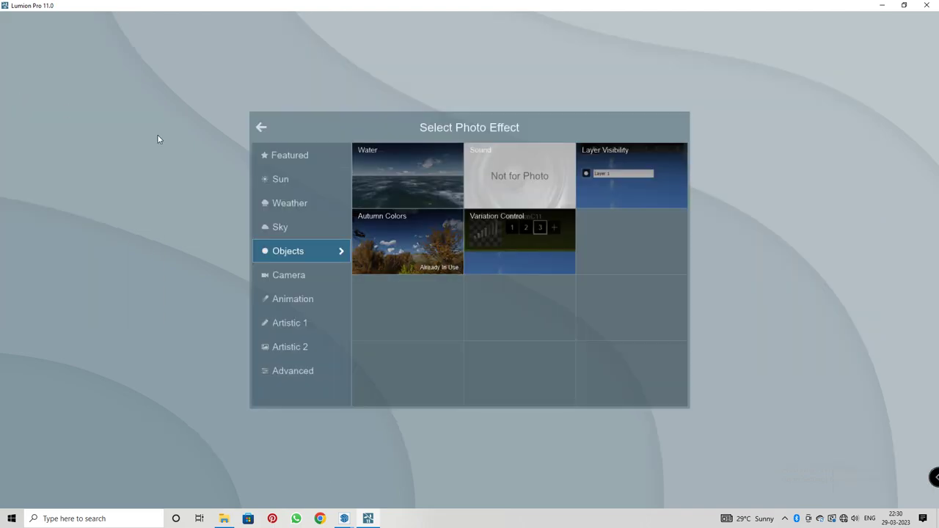
click(309, 275)
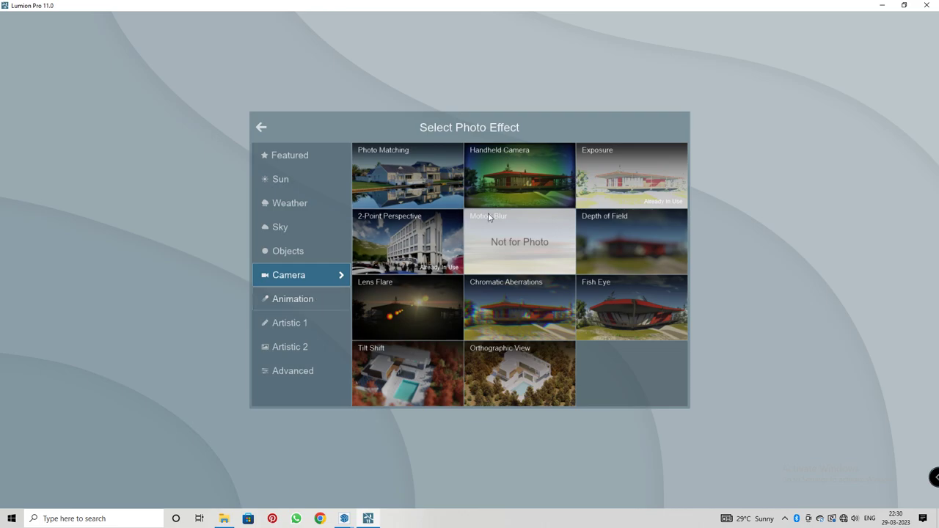
click(525, 173)
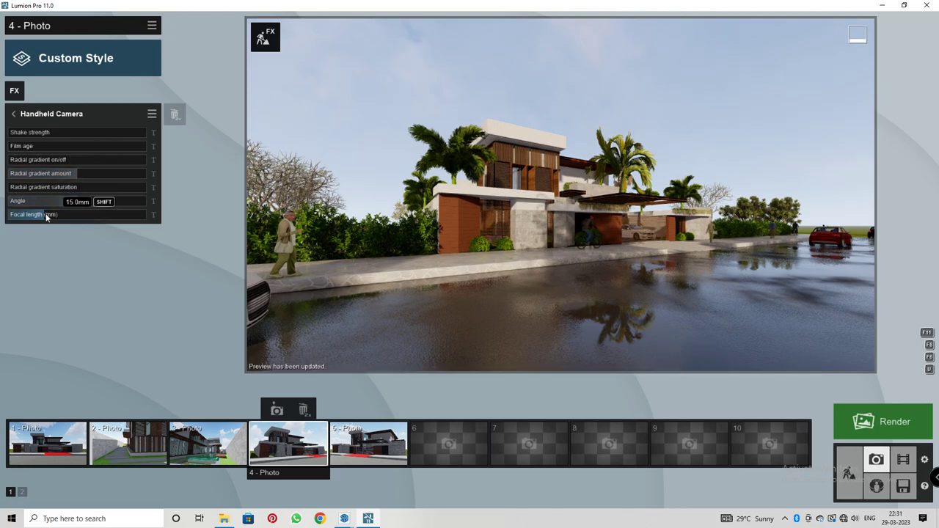
click(204, 445)
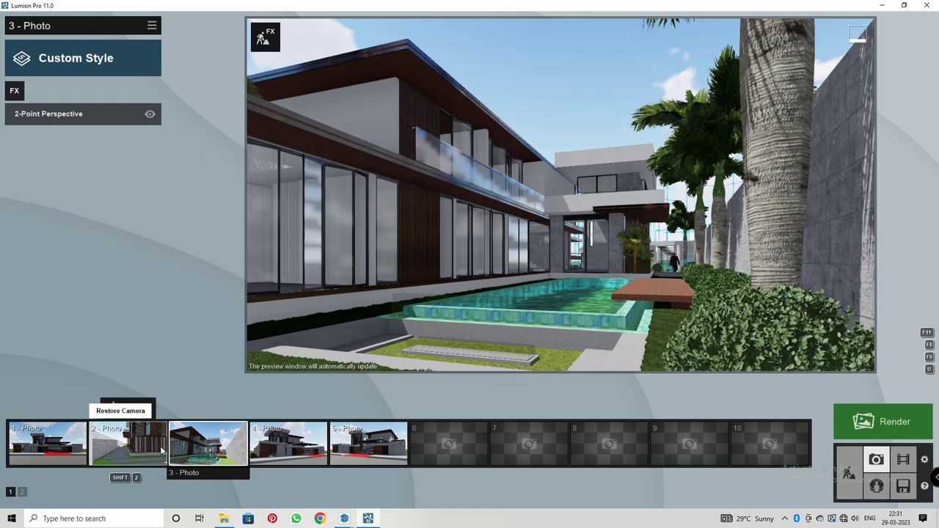
click(285, 445)
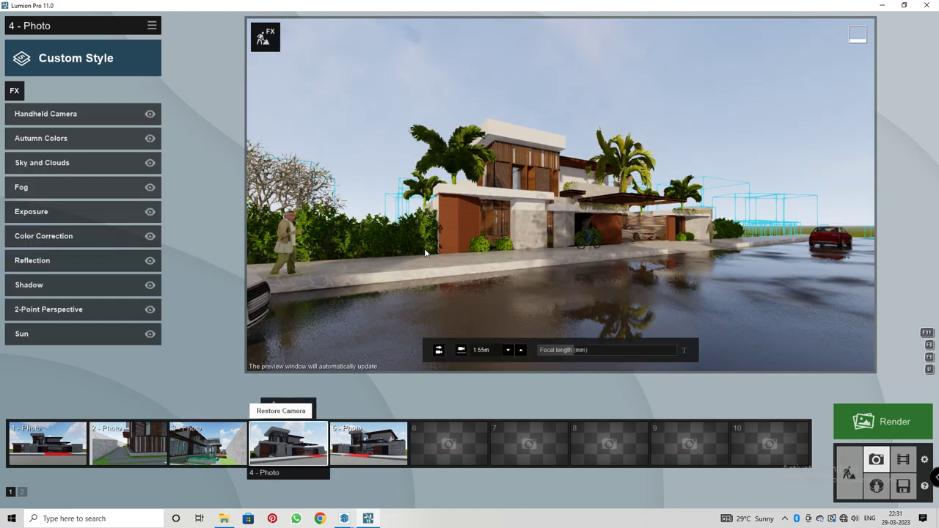
Remove the Handheld Camera effect from photo 4 and store a closer camera view of the house.
click(389, 450)
click(288, 446)
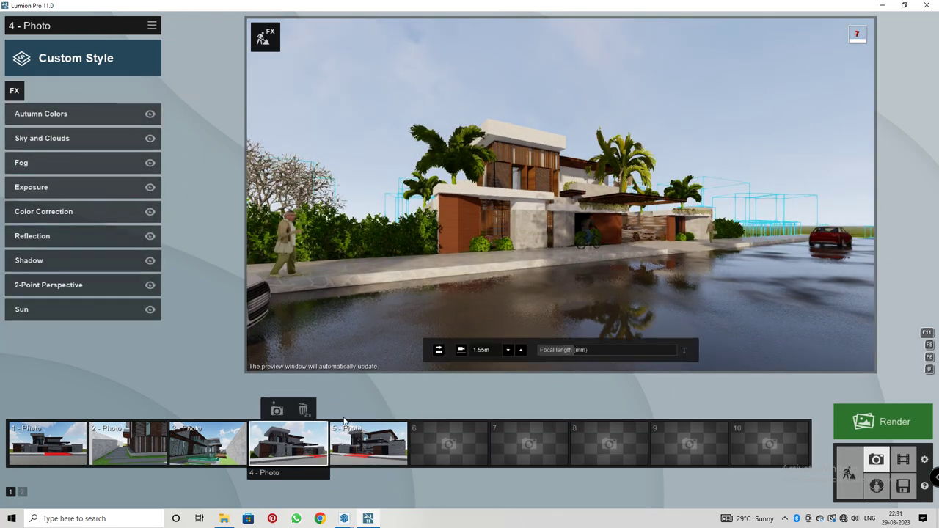
click(277, 410)
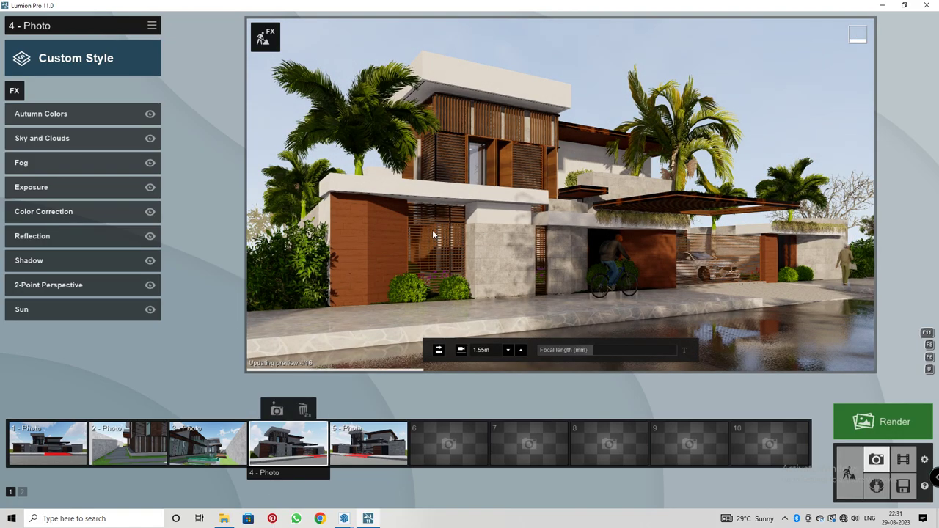
Add the Depth of Field effect to photo 4 and set its focus point on the upper roof fascia.
click(15, 92)
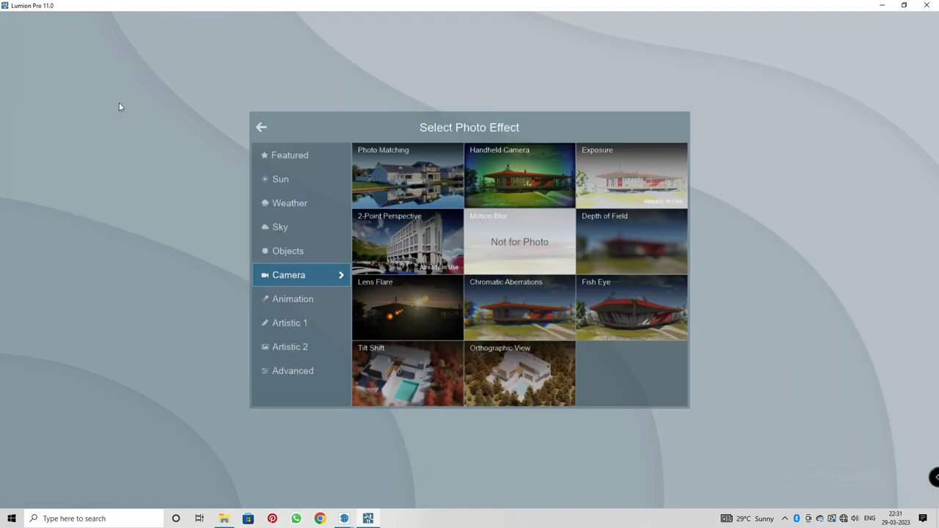
click(617, 239)
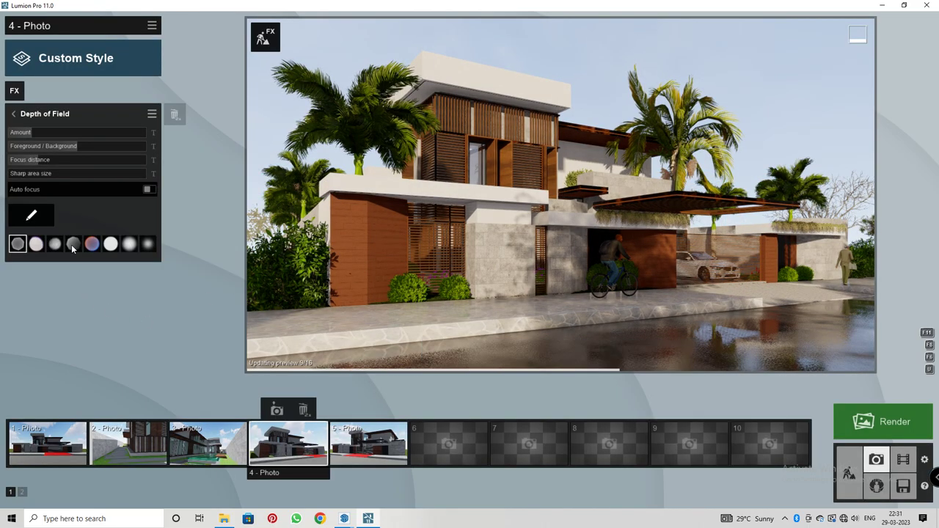
click(32, 215)
click(410, 116)
click(914, 483)
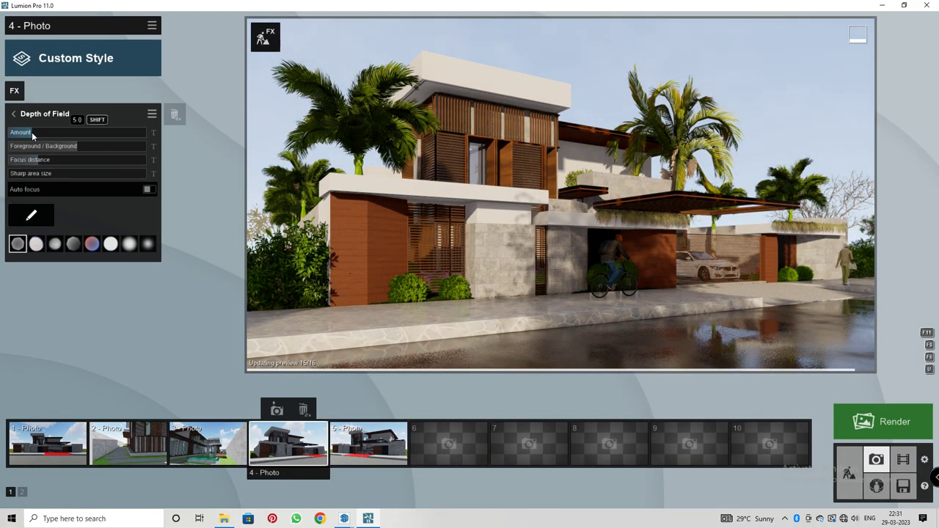
Refocus the Depth of Field effect on the upper-floor opening and set its amount to 12.
drag(32, 133, 43, 133)
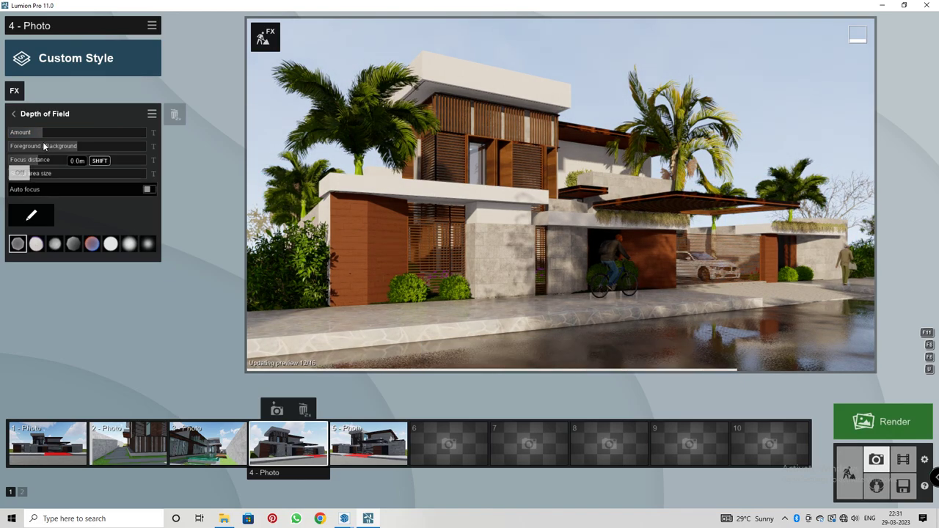
click(31, 215)
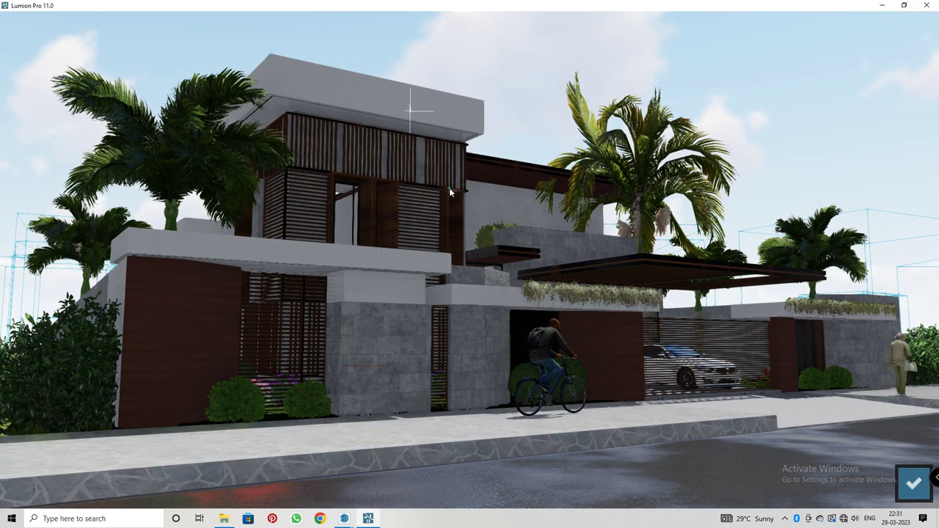
click(339, 224)
click(913, 484)
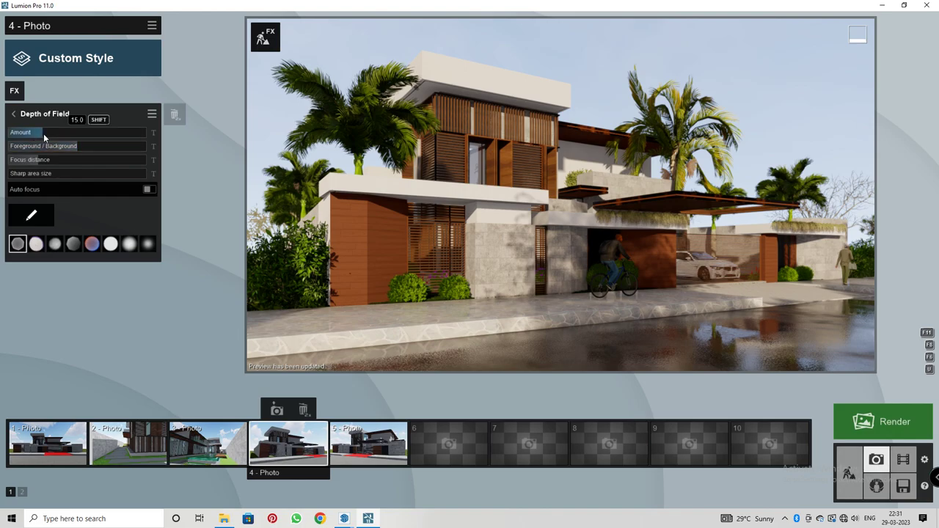
drag(44, 137, 48, 136)
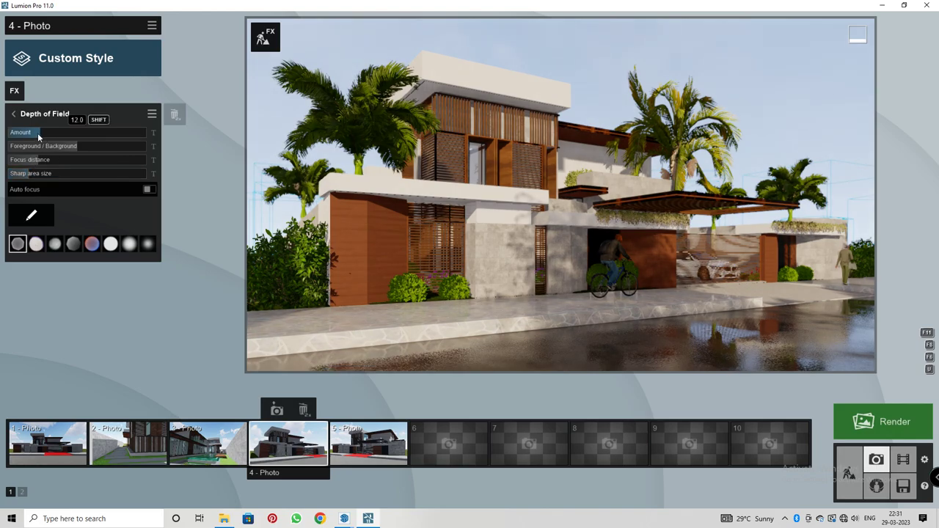
click(13, 113)
Raise the sun height slightly in photo 4's Sun effect.
click(42, 328)
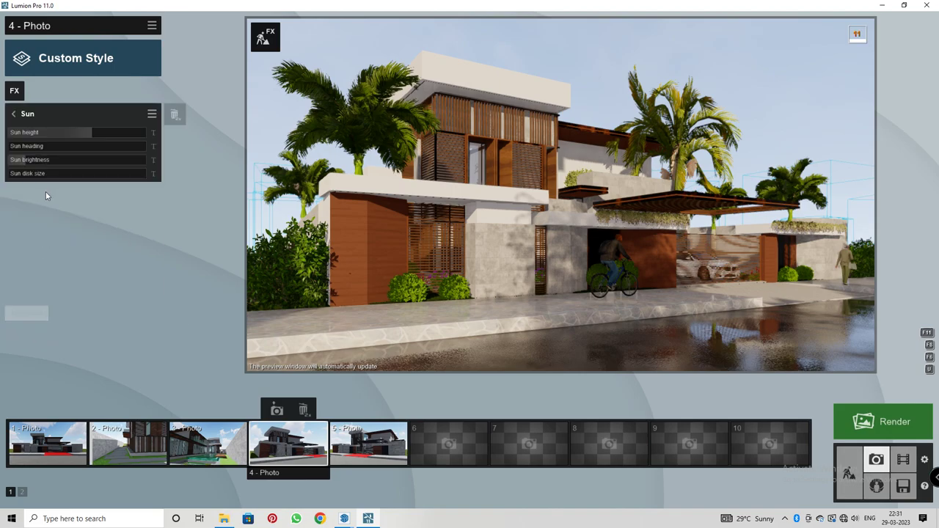
drag(83, 133, 95, 135)
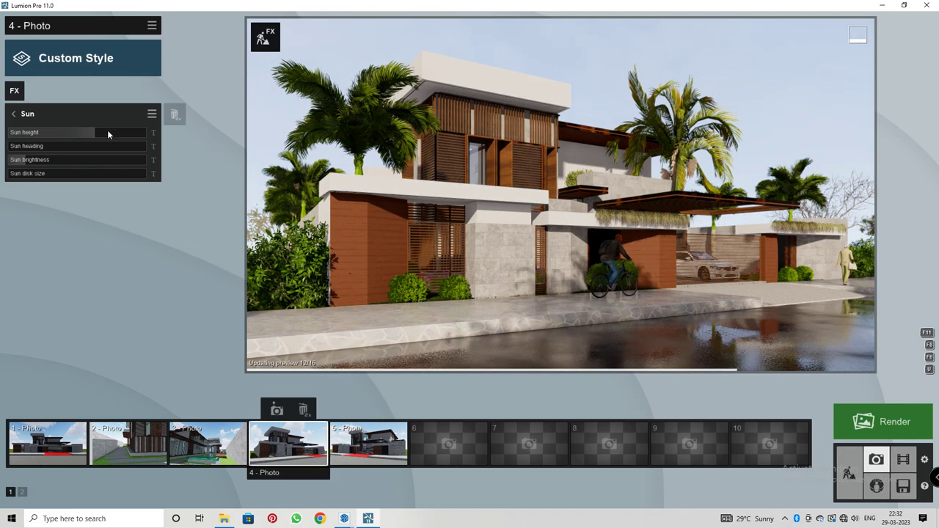
click(14, 114)
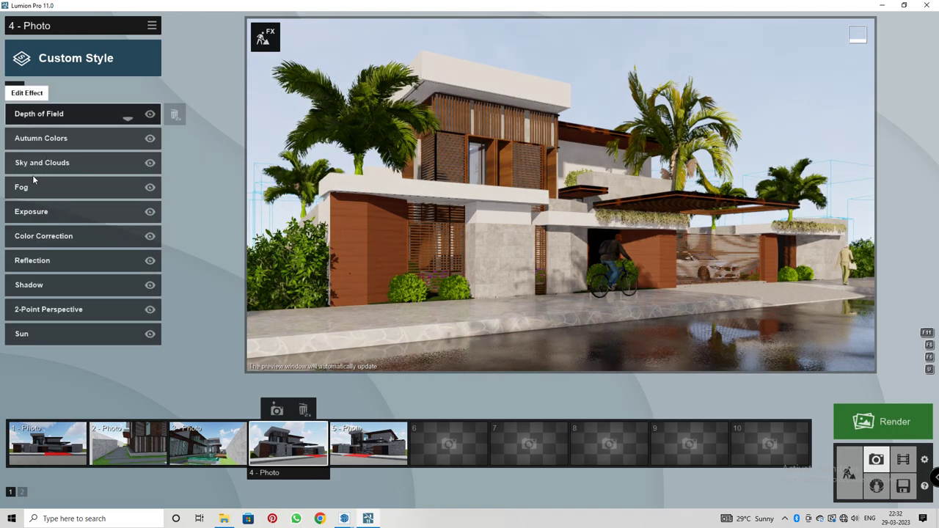
Add the Analog Color Lab effect to photo 4 and try high and low style values with a reduced amount.
click(15, 90)
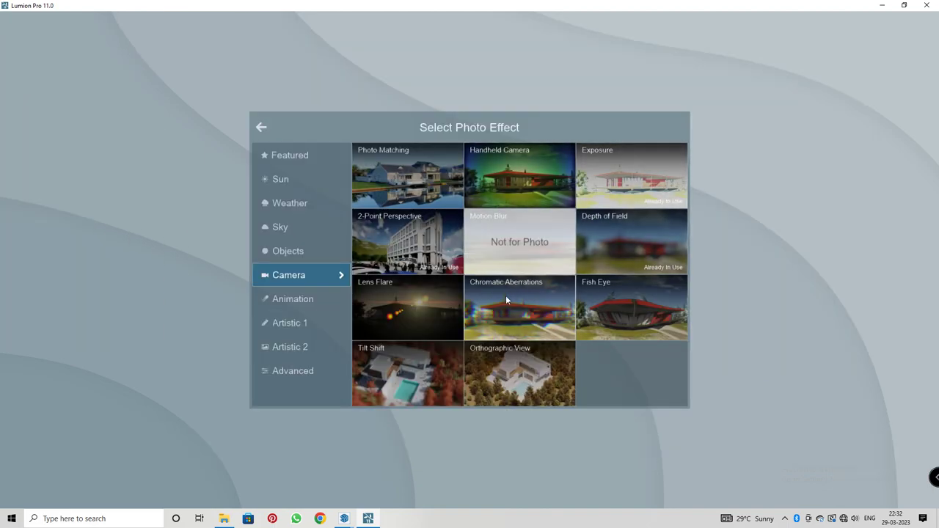
click(298, 365)
click(305, 352)
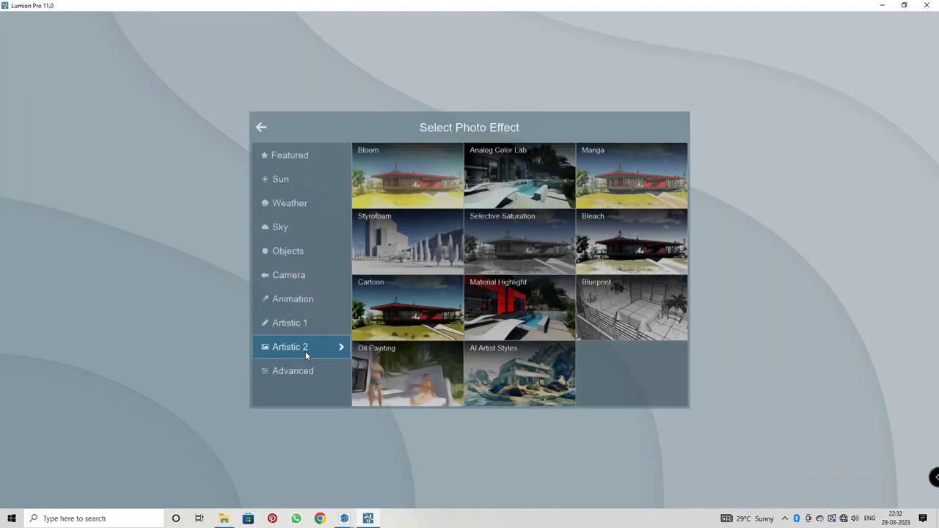
click(535, 181)
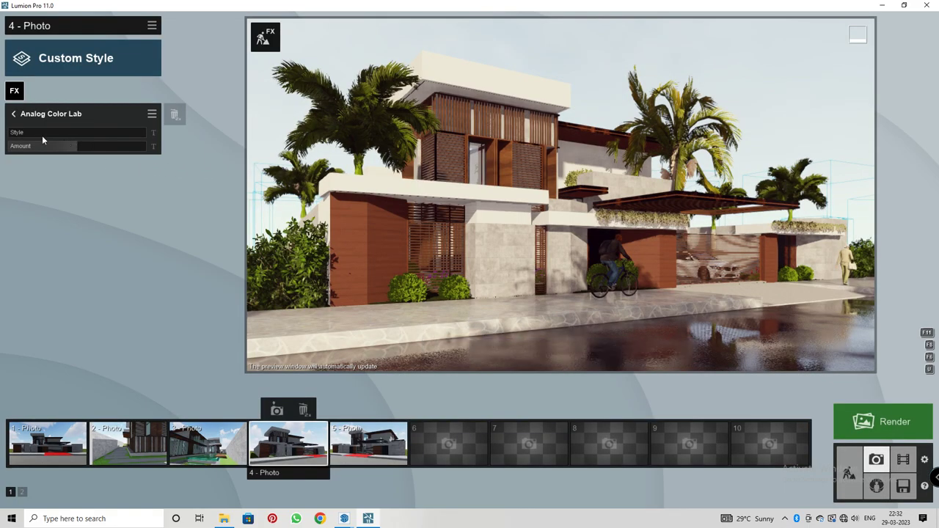
drag(47, 131, 121, 133)
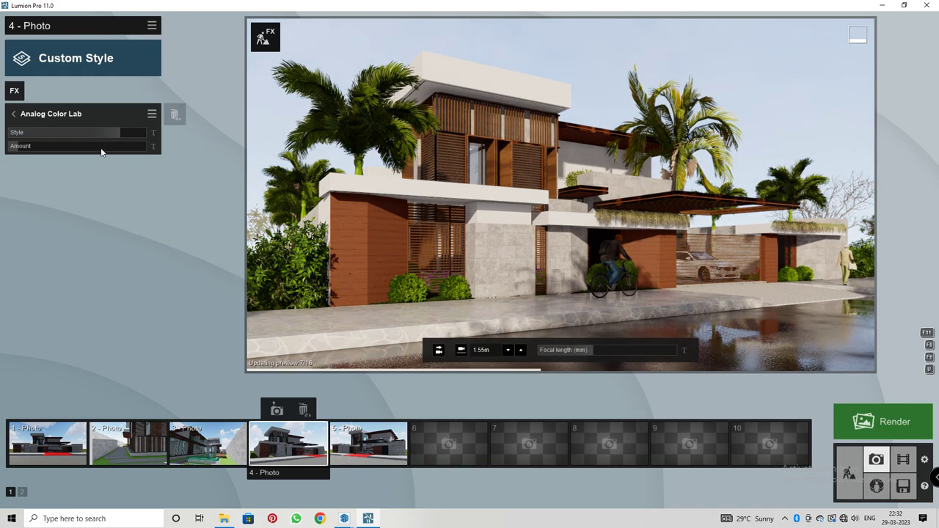
drag(33, 147, 9, 139)
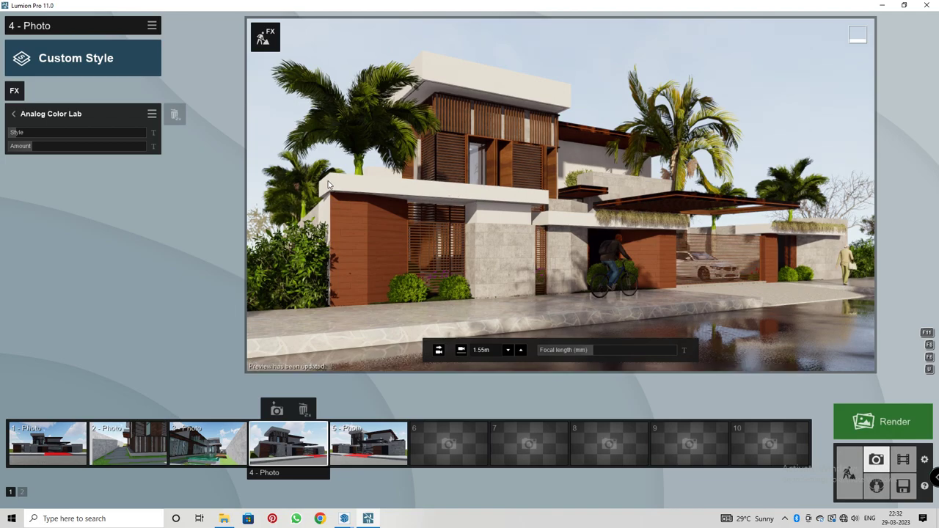
Tune Analog Color Lab to a style slightly above the middle of its range and an amount of 0.1.
click(24, 149)
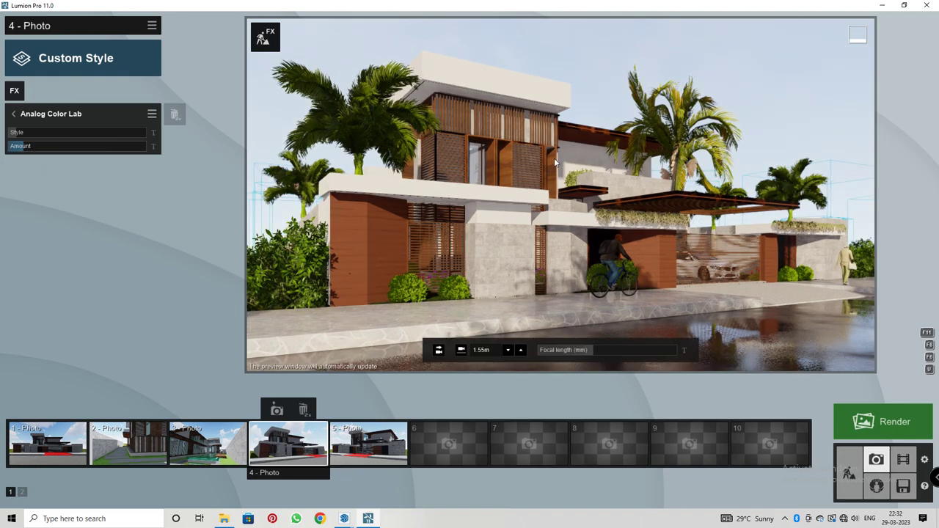
drag(33, 150, 176, 149)
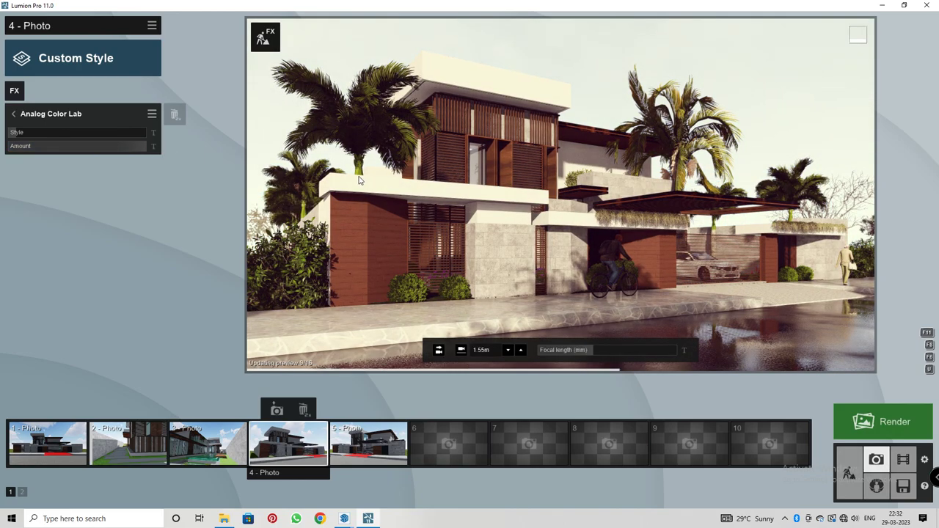
drag(42, 134, 50, 151)
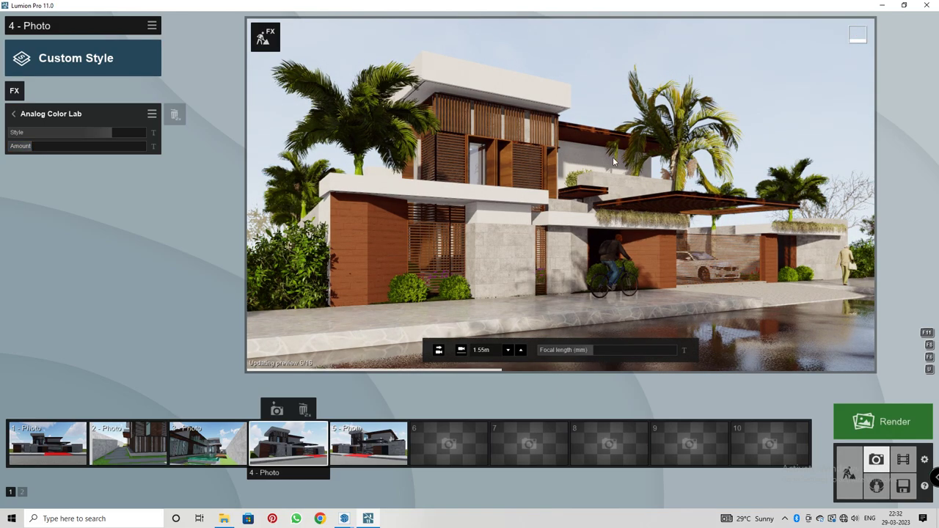
drag(97, 133, 88, 135)
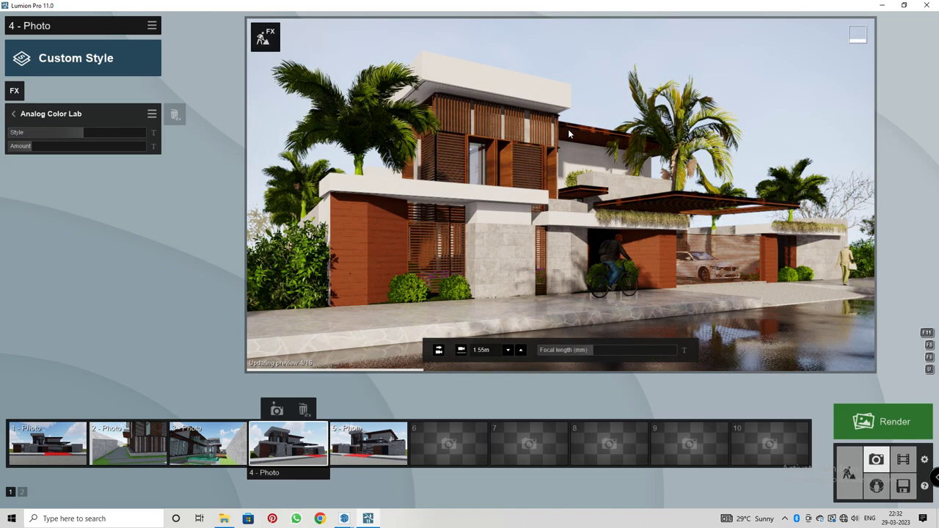
drag(31, 146, 20, 152)
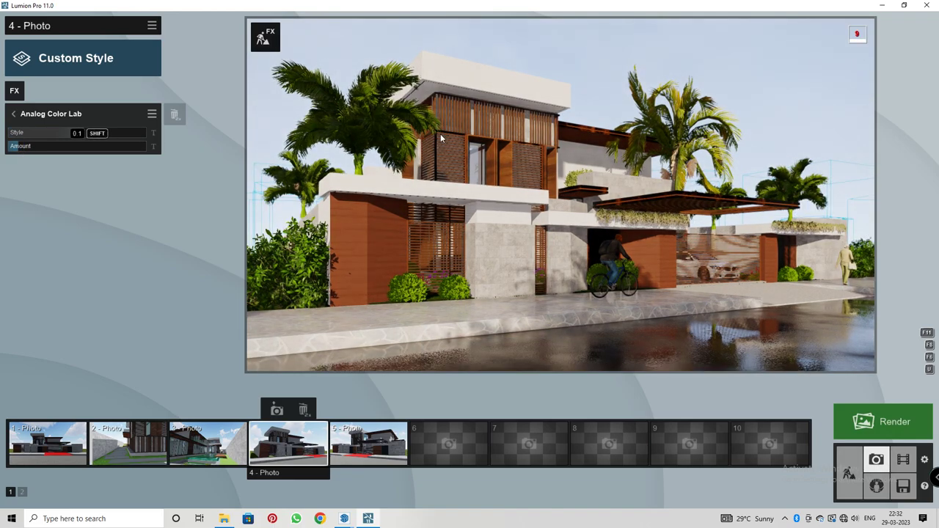
click(13, 114)
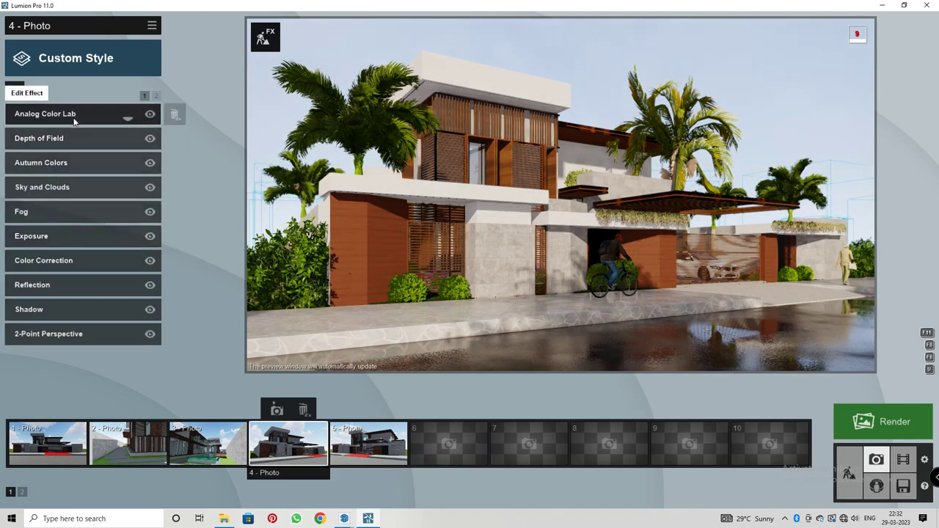
Set Color Correction temperature to 0.2 and contrast to about 0.5, and reduce vibrance to nearly zero.
click(48, 260)
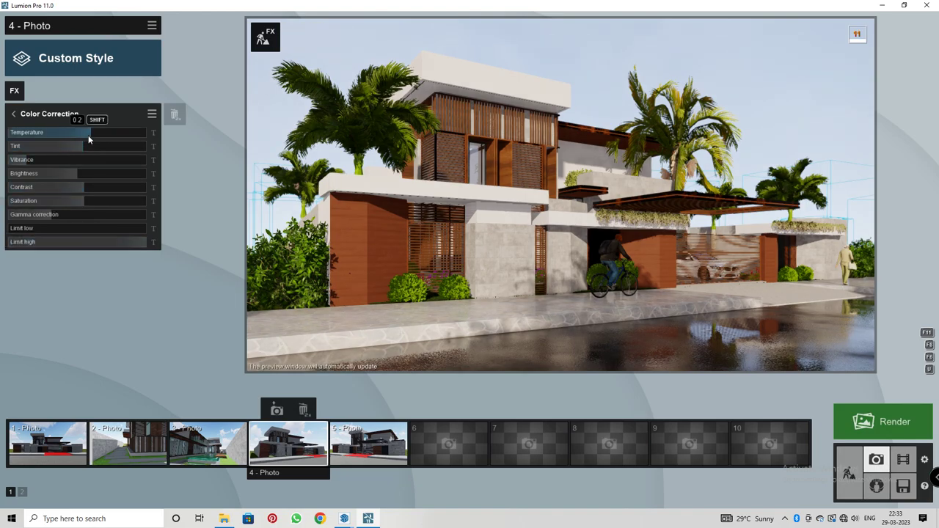
mouse_move(83, 135)
mouse_down()
mouse_move(116, 135)
mouse_move(92, 139)
mouse_up()
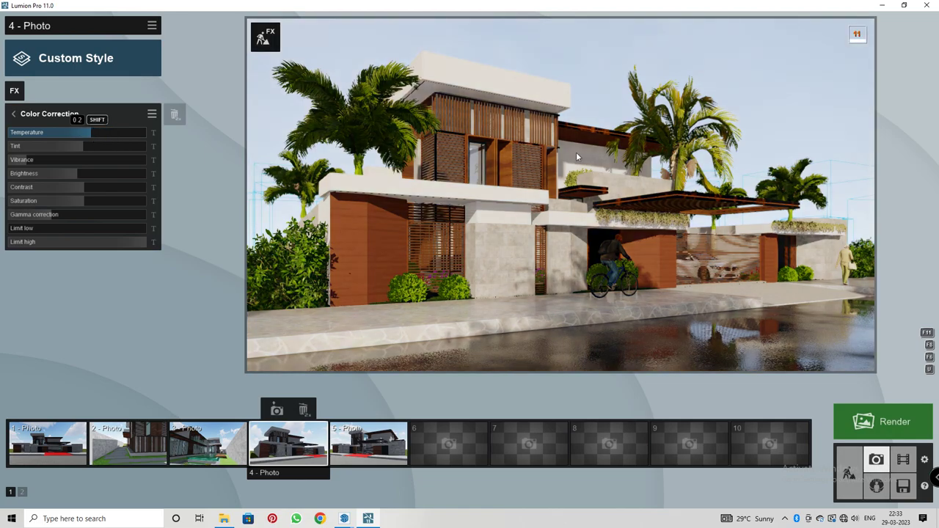
drag(27, 163, 18, 161)
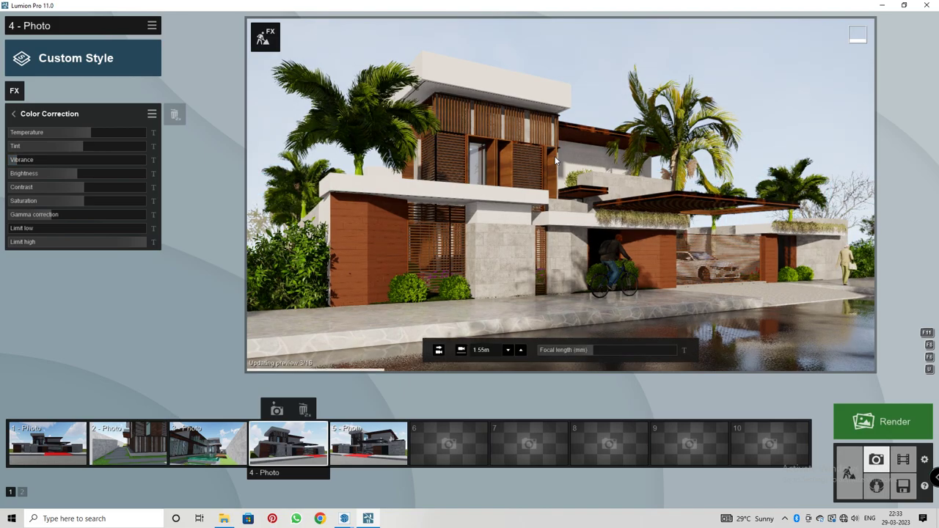
drag(81, 188, 75, 189)
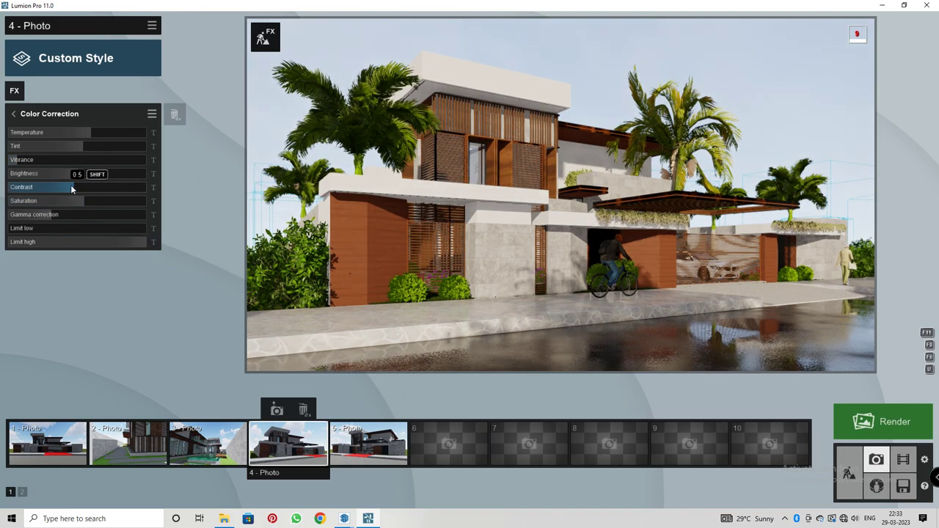
click(71, 184)
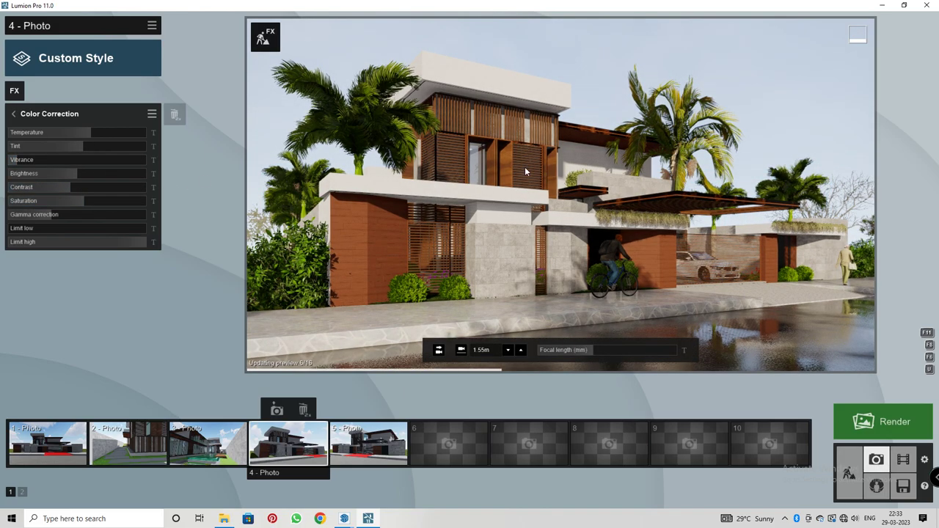
click(13, 114)
Add the Bleach effect with a low amount and the Bloom effect with a nearly zero amount to photo 4.
click(14, 90)
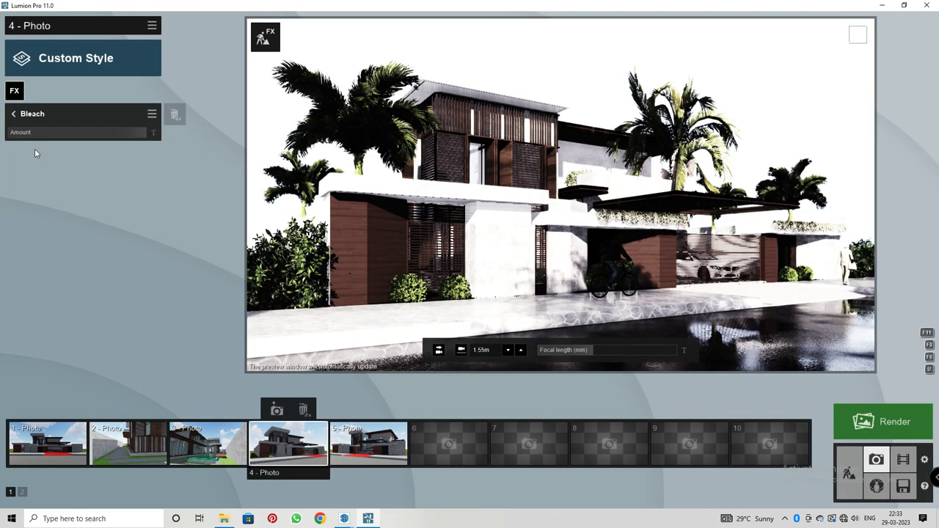
drag(85, 135, 41, 134)
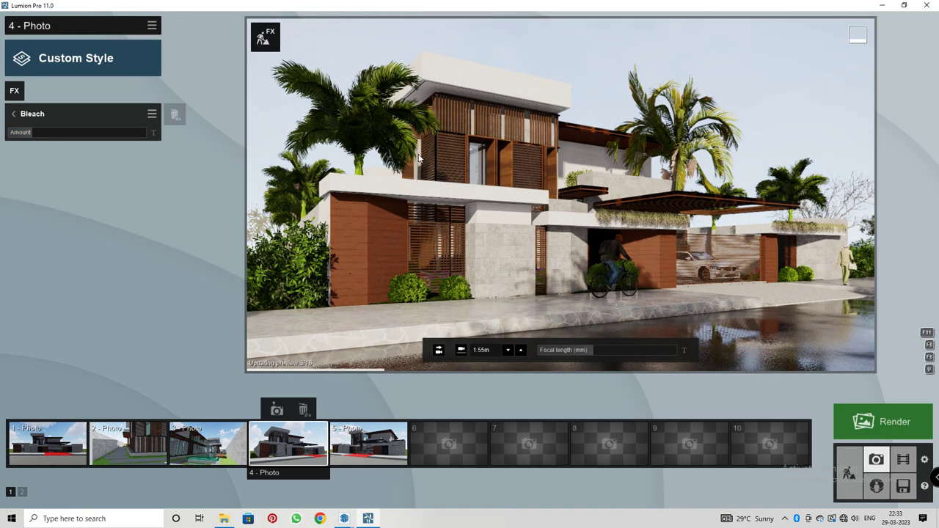
click(16, 97)
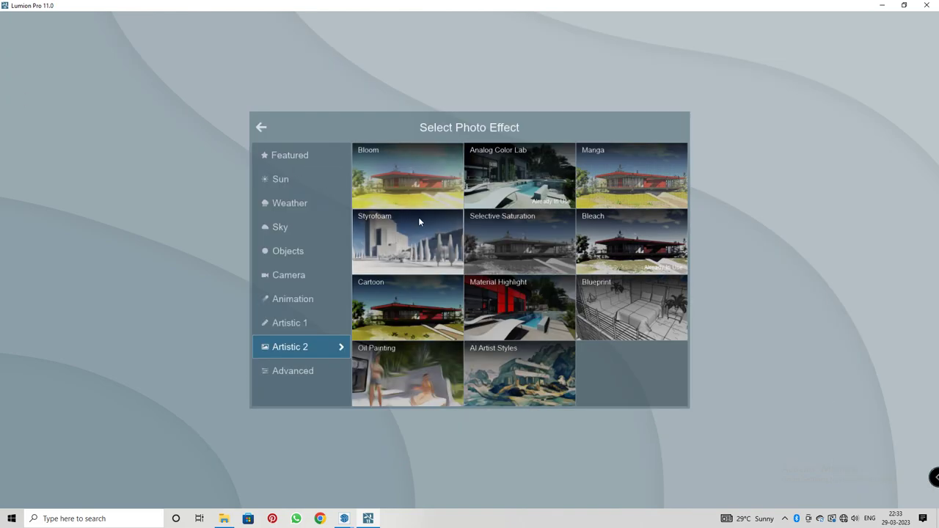
click(396, 176)
drag(56, 134, 13, 138)
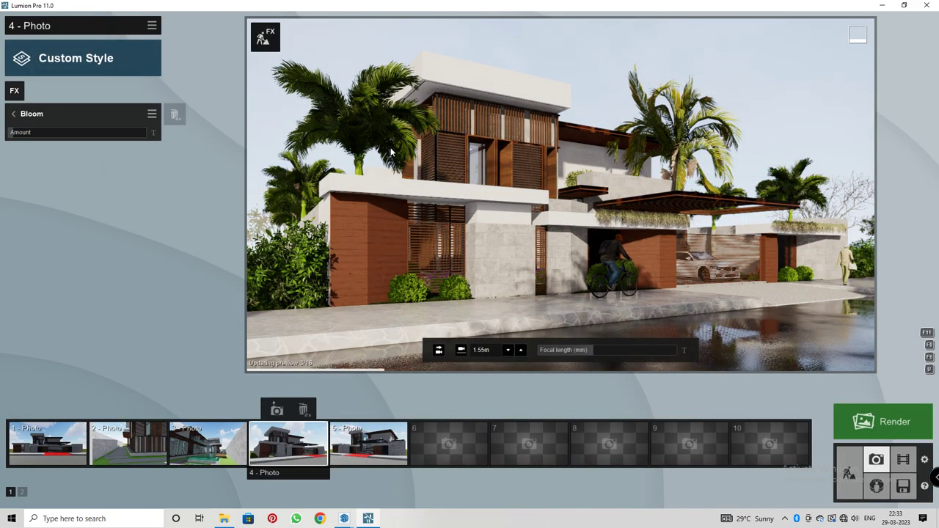
Add the Styrofoam effect to photo 4, lowering its diffusion to nearly zero and its noise reduction to 0.
click(12, 97)
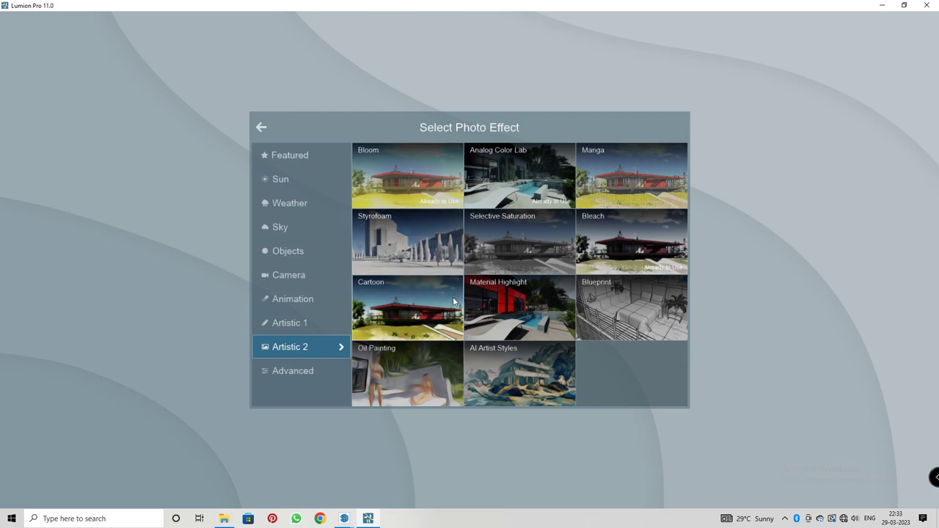
click(413, 253)
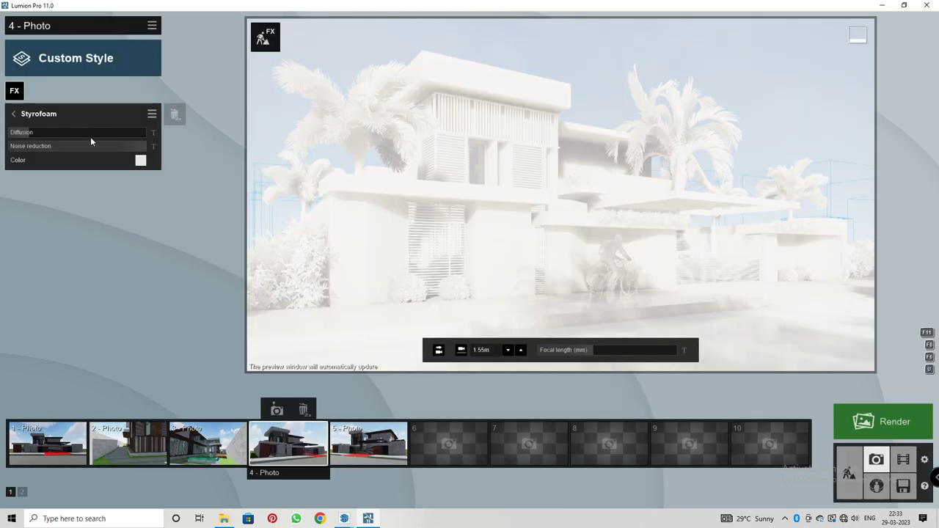
drag(25, 133, 12, 133)
drag(88, 148, 24, 149)
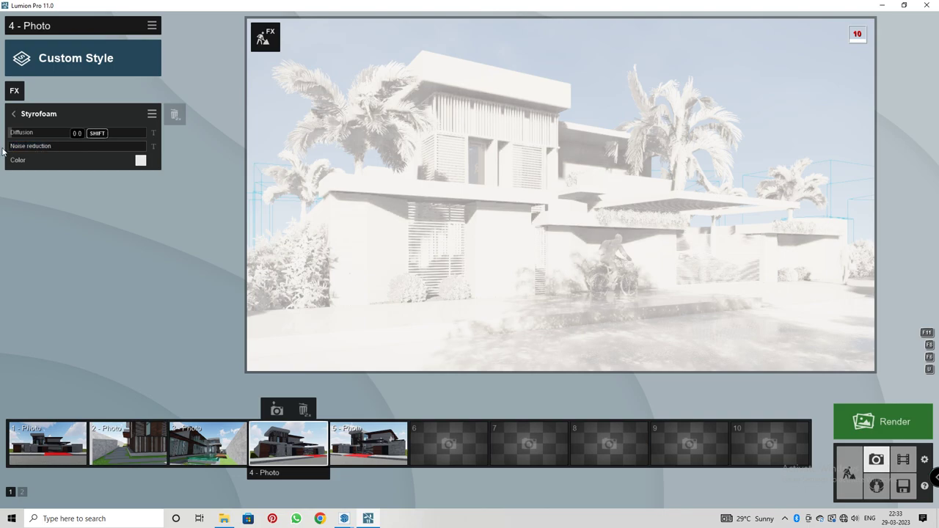
Set the Styrofoam effect's diffusion to 0 and change its color to red.
mouse_move(15, 138)
mouse_down()
mouse_move(189, 136)
mouse_move(3, 146)
mouse_up()
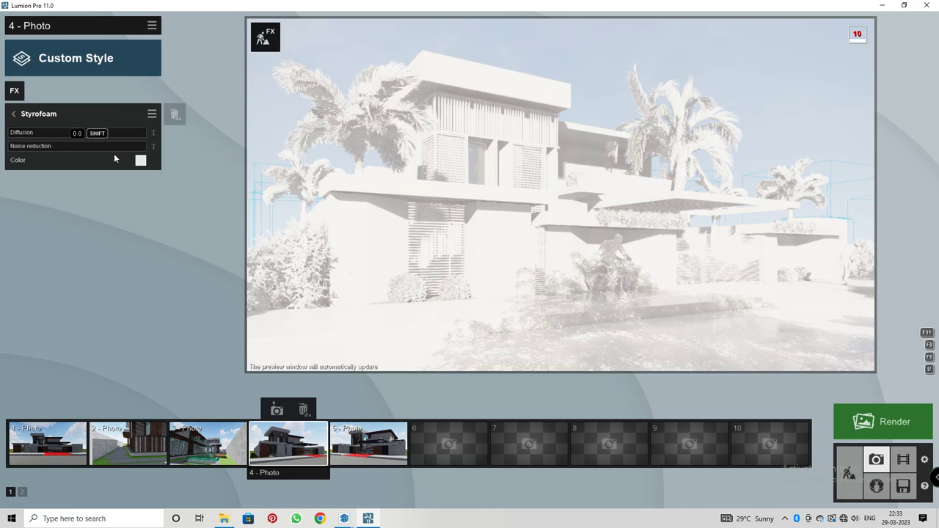
click(143, 164)
drag(187, 147, 269, 101)
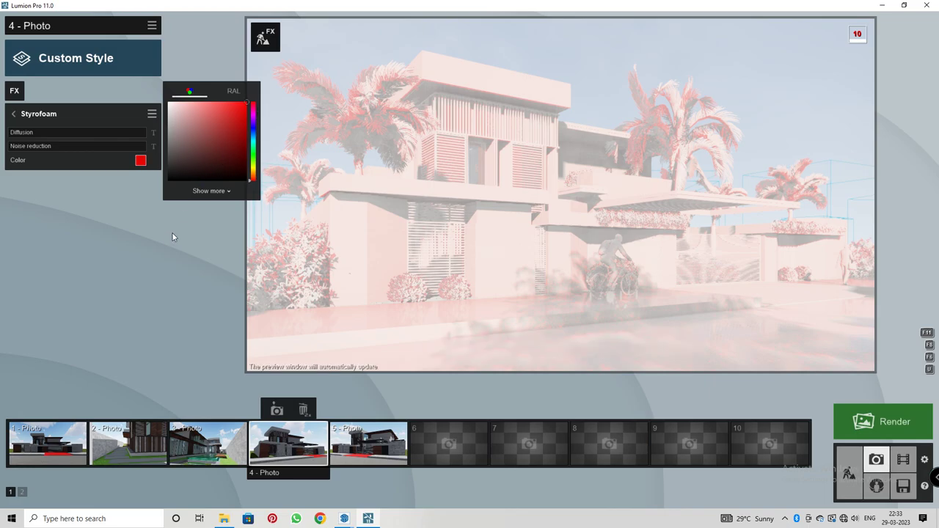
click(161, 251)
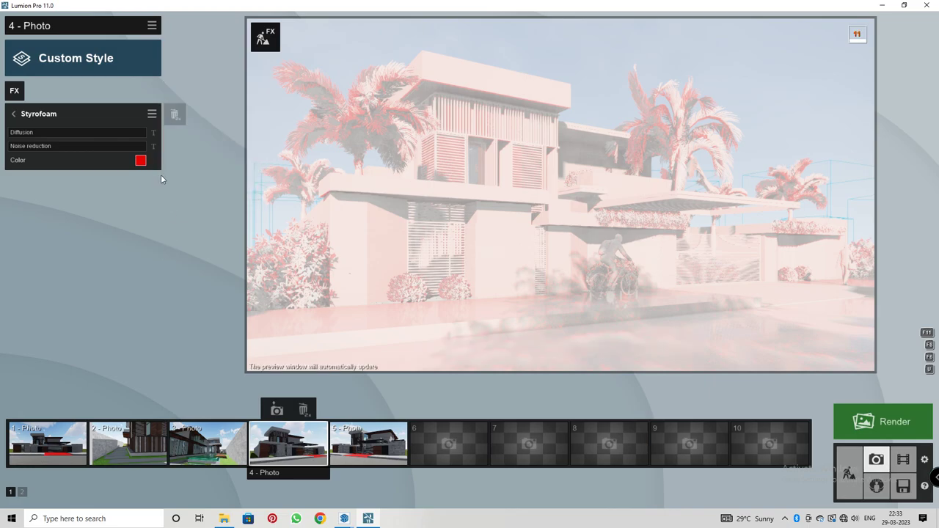
Remove the Styrofoam effect from photo 4 and add the Sharpen effect with a high intensity.
double_click(174, 113)
click(13, 93)
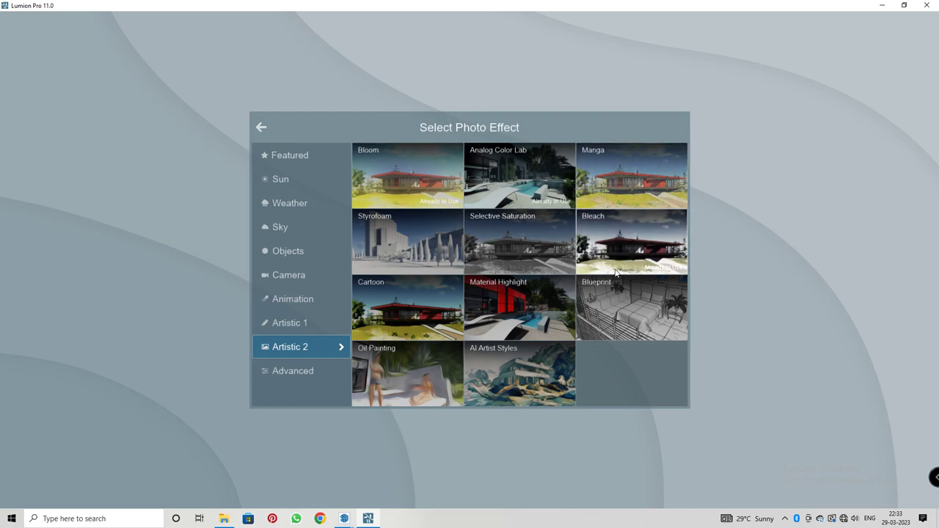
click(290, 370)
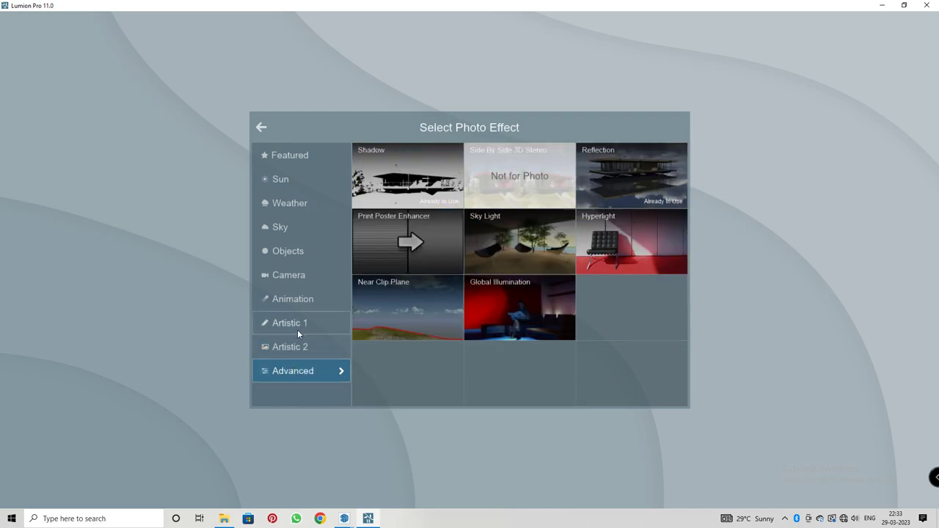
click(302, 355)
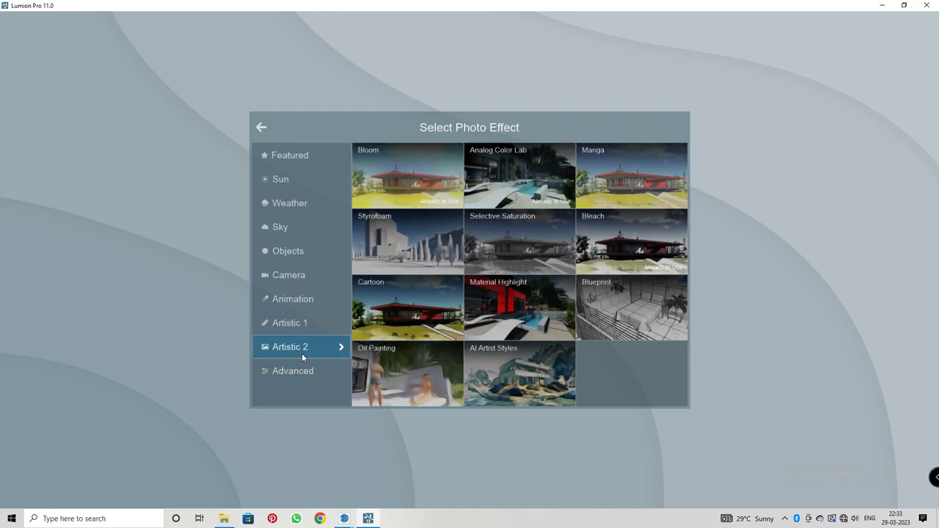
click(303, 330)
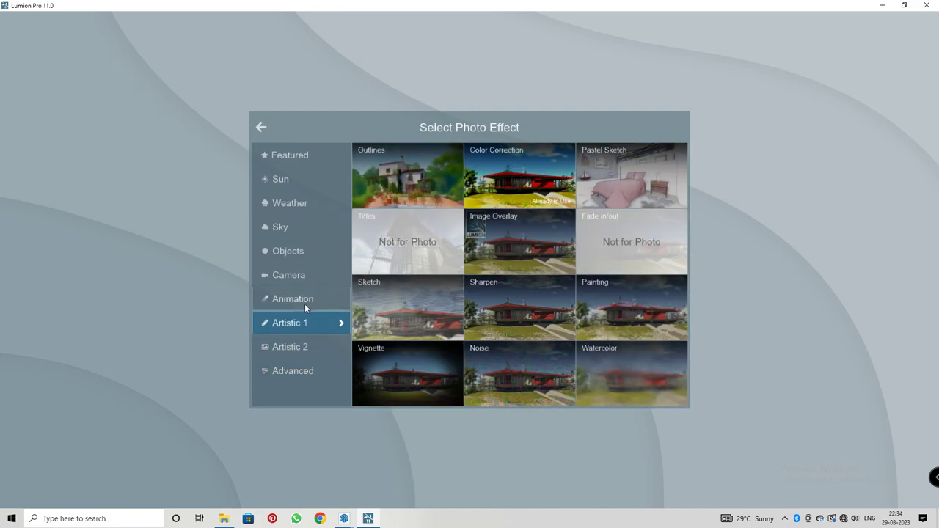
click(304, 303)
click(303, 330)
click(505, 312)
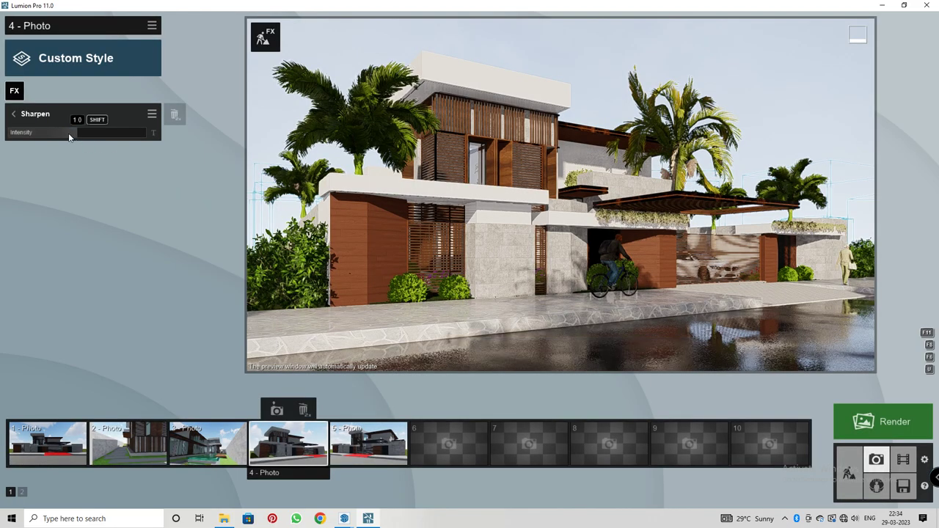
drag(68, 133, 121, 130)
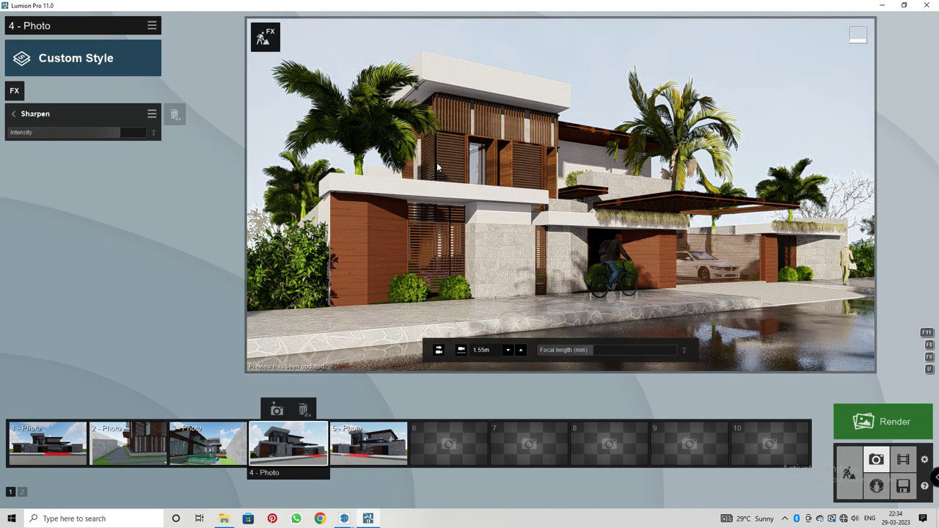
Try to copy the complete set of effects from photo 4.
click(152, 26)
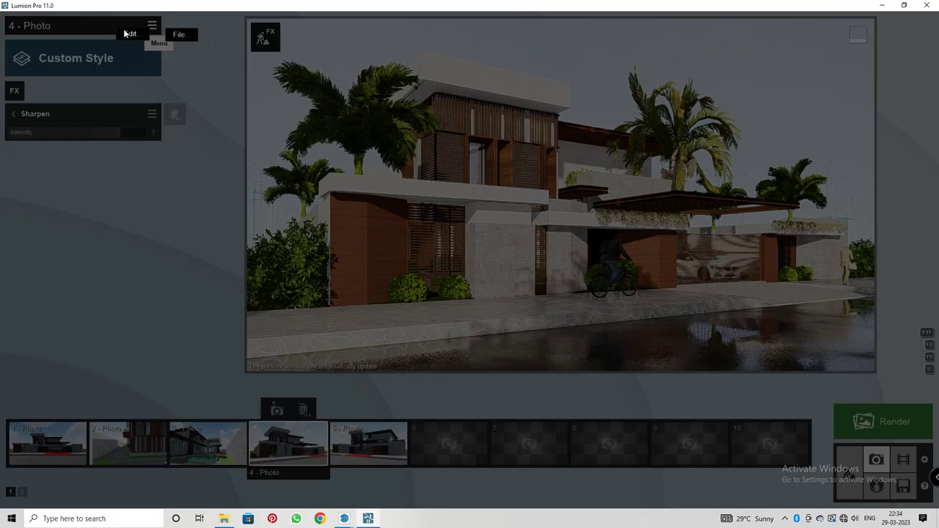
click(122, 35)
click(152, 26)
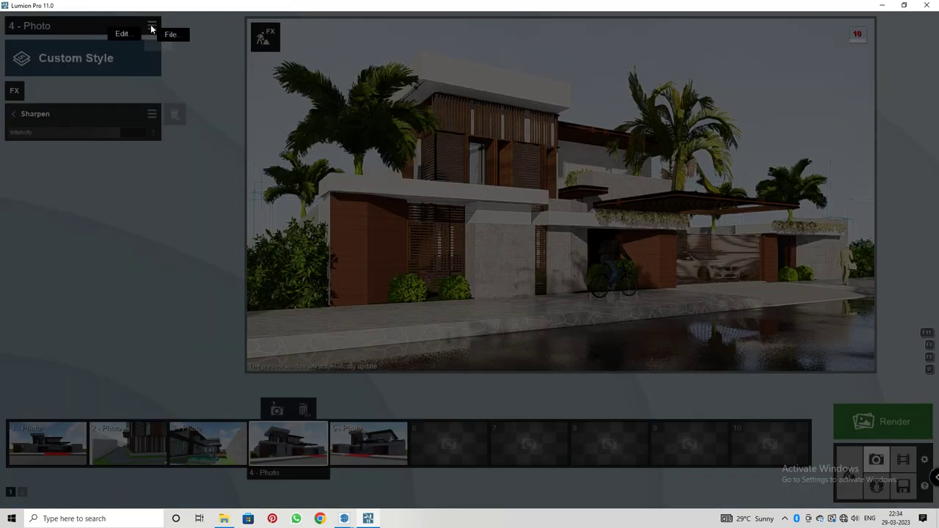
click(129, 35)
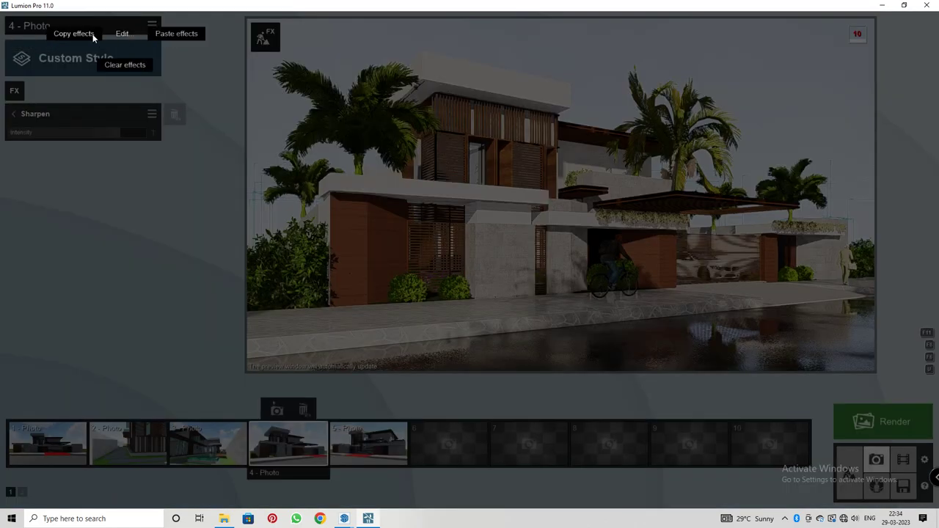
click(93, 38)
Try to paste the effects copied from photo 4 into photo 1.
click(37, 437)
click(152, 26)
click(122, 34)
click(138, 44)
click(152, 28)
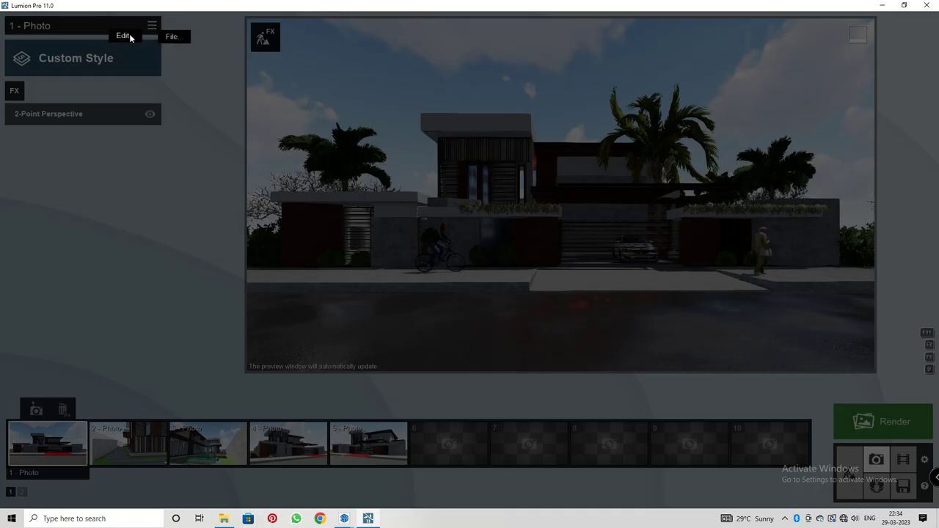
click(166, 34)
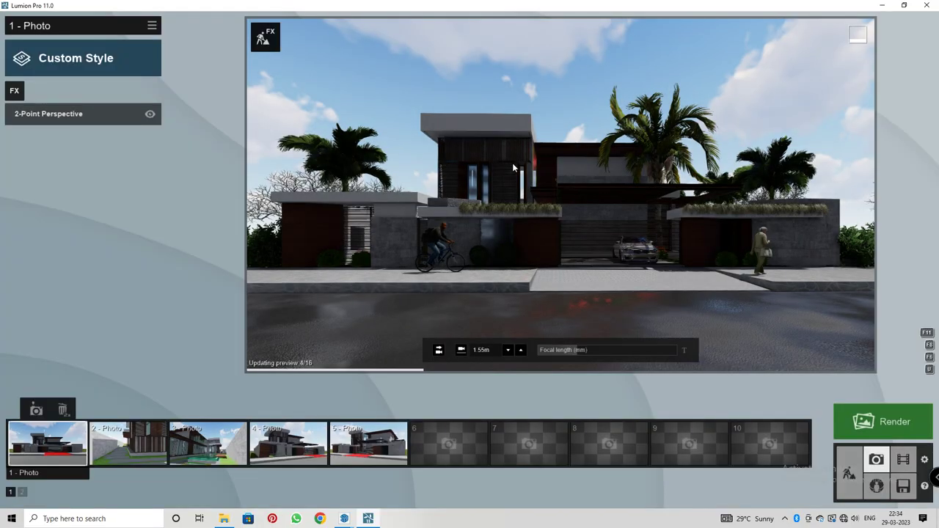
click(152, 28)
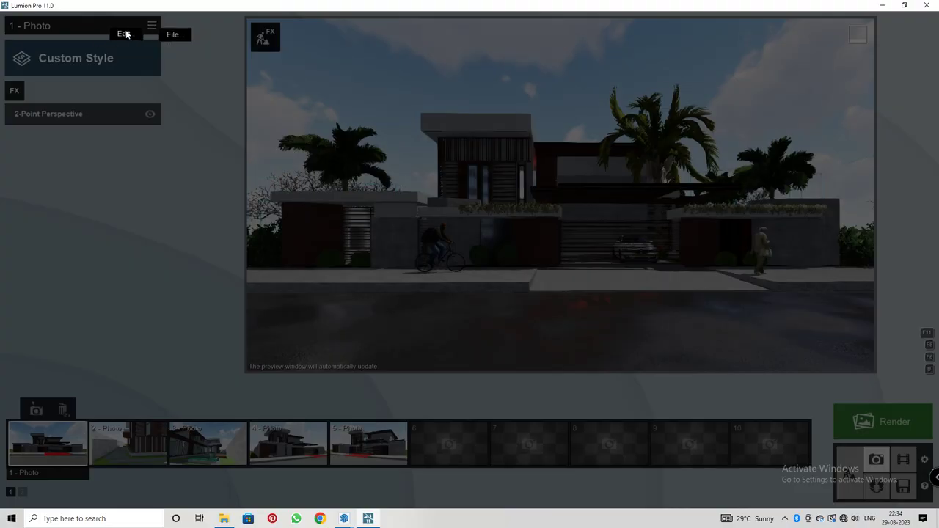
click(166, 36)
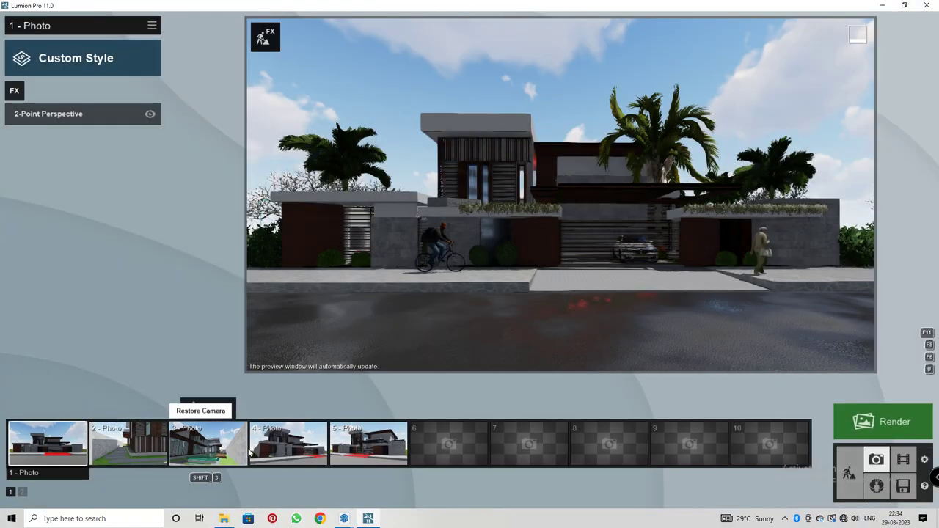
Copy all effects of photo 4 and paste them into photo 1.
click(277, 450)
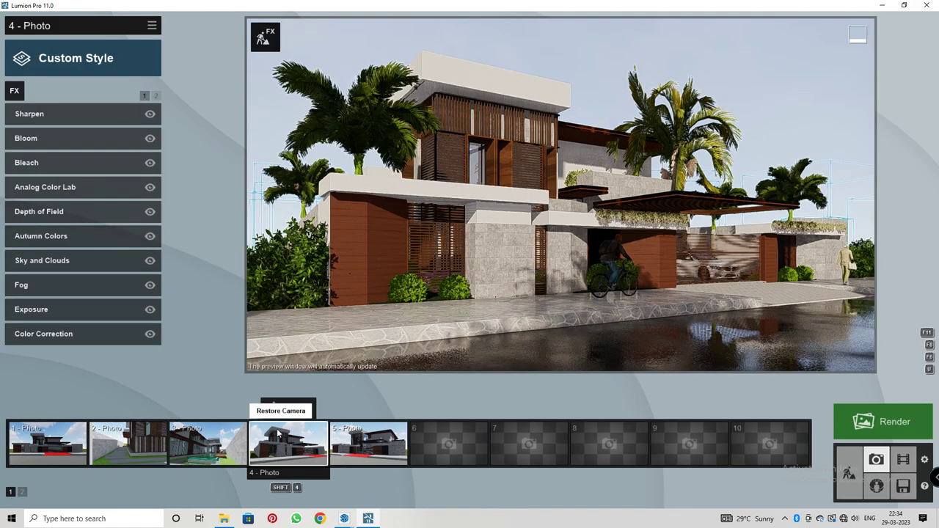
click(149, 28)
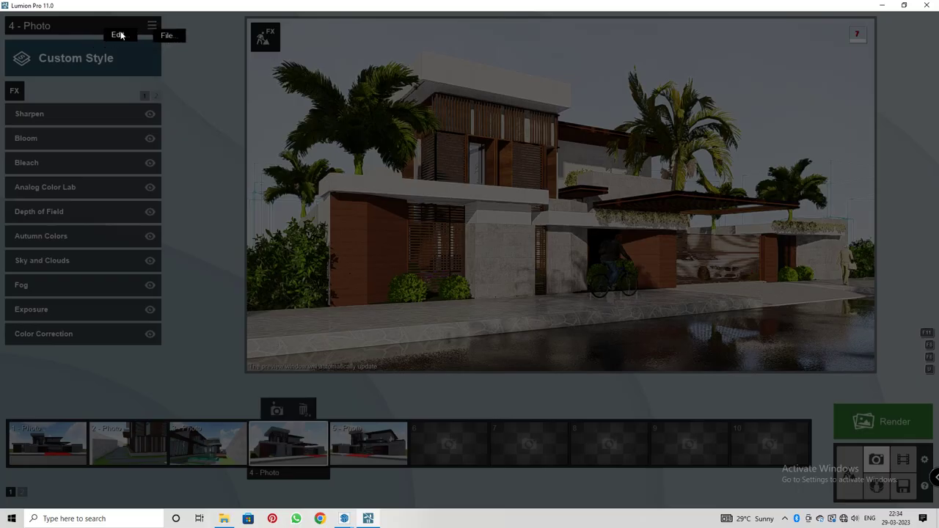
click(70, 33)
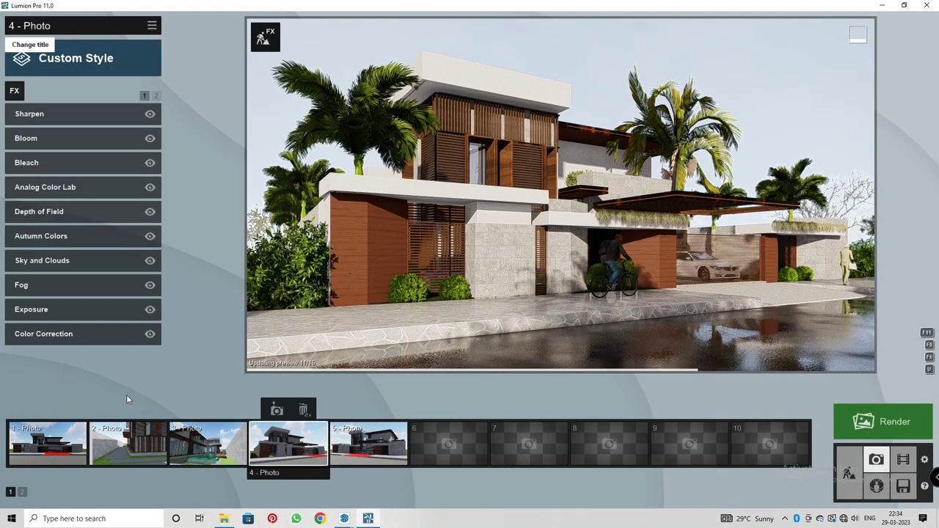
click(47, 443)
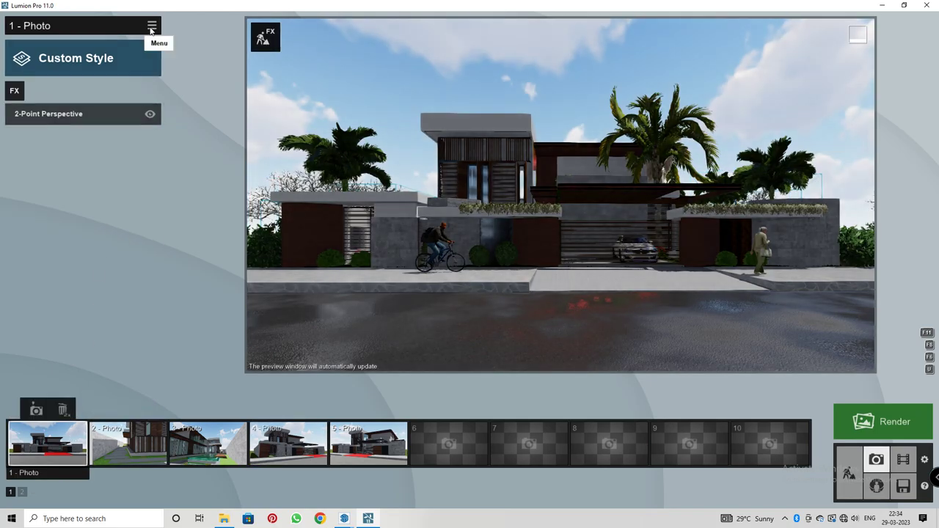
click(151, 26)
mouse_move(130, 37)
click(169, 38)
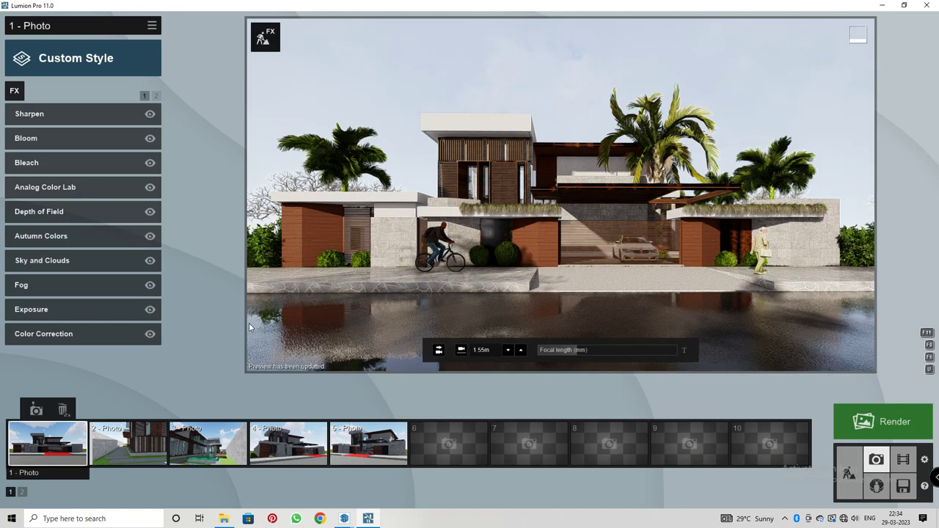
Try to paste the copied effects into photo 2 and photo 3.
click(151, 433)
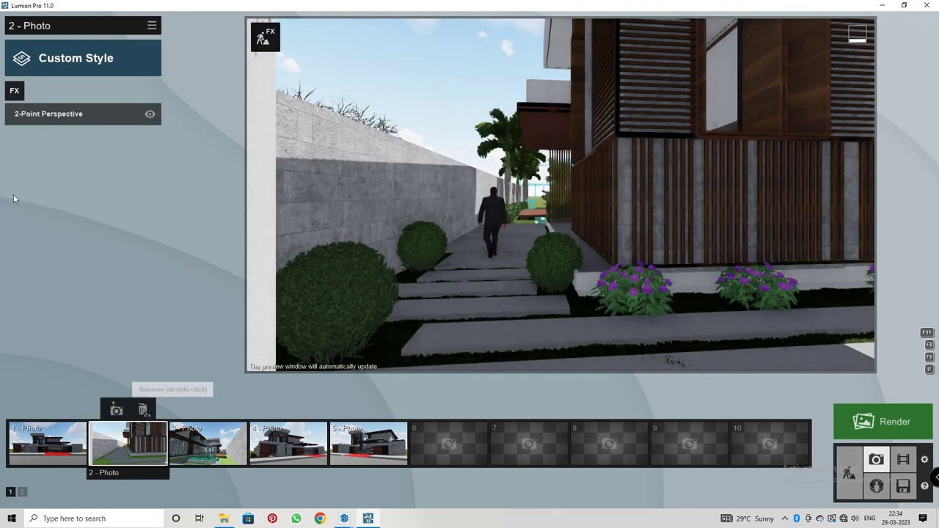
click(151, 28)
click(111, 39)
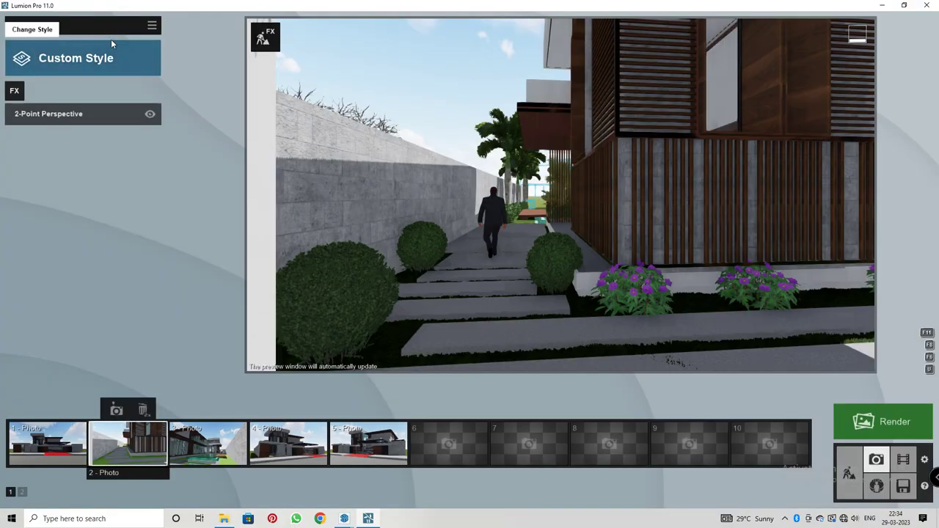
click(151, 28)
click(166, 30)
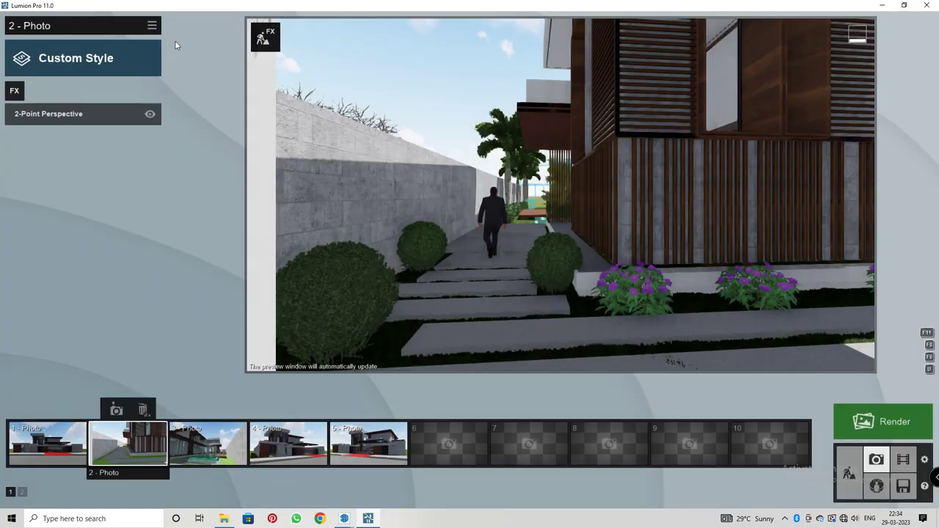
click(198, 441)
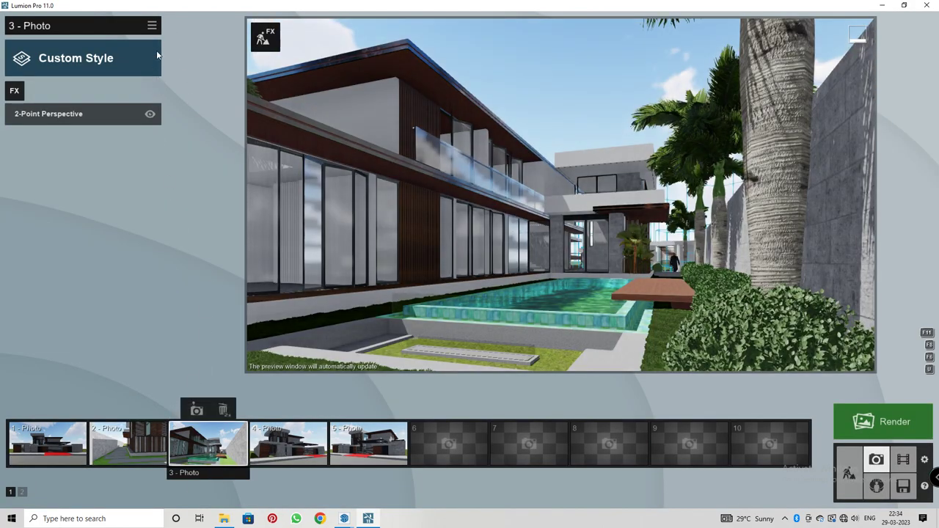
click(152, 28)
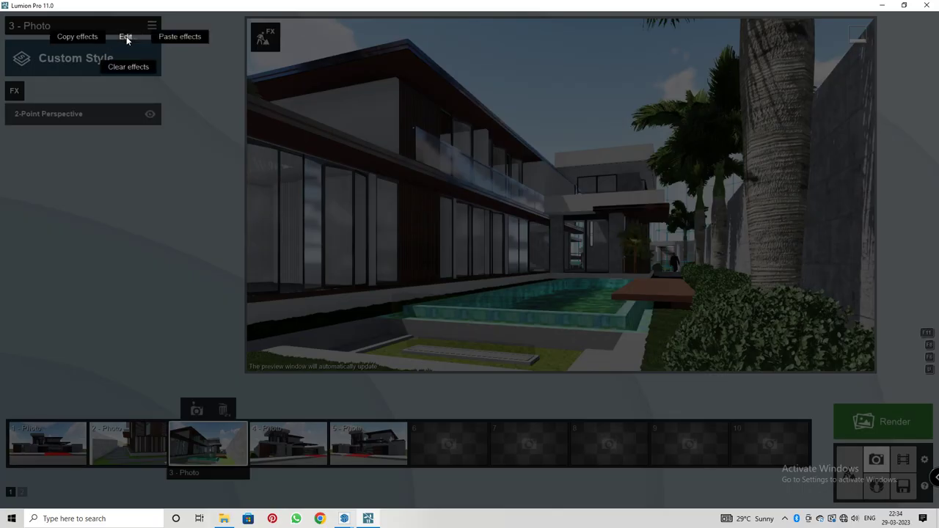
click(180, 37)
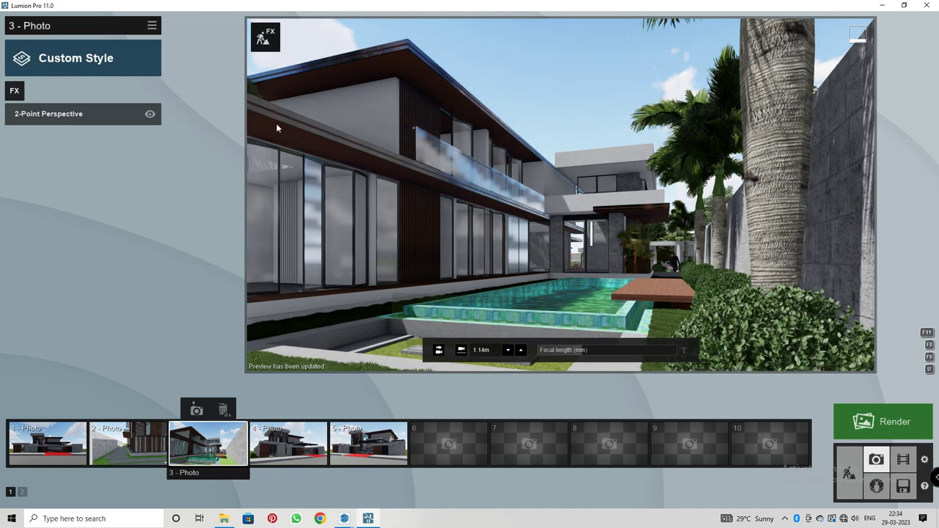
Copy all effects of photo 1 and paste them into photo 2.
click(73, 447)
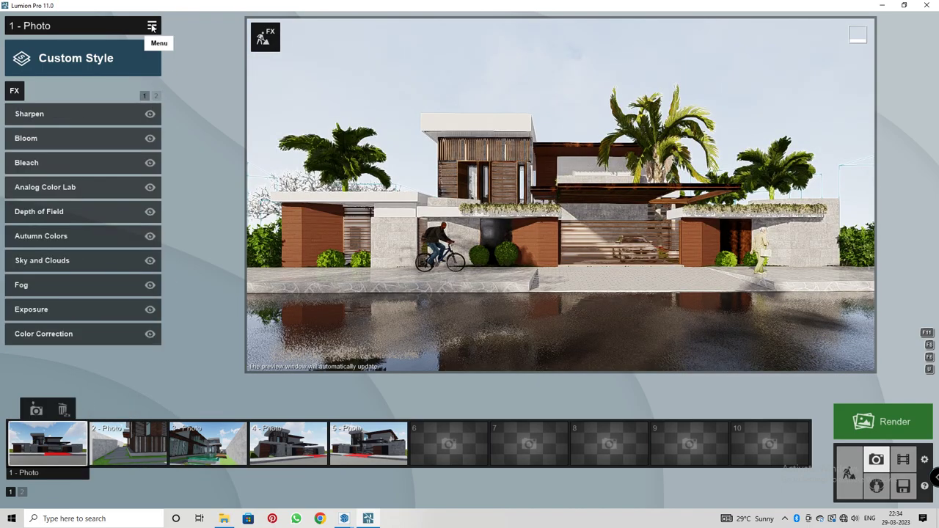
click(152, 27)
mouse_move(126, 34)
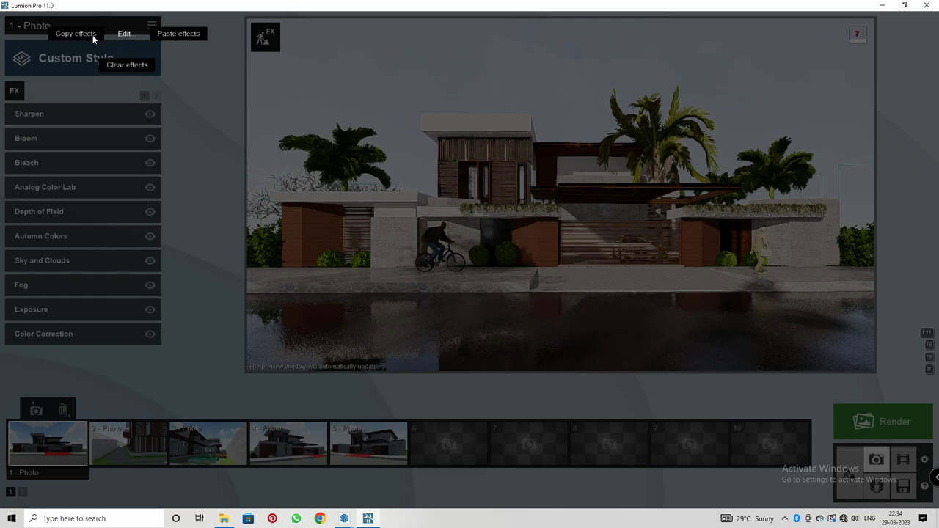
click(92, 36)
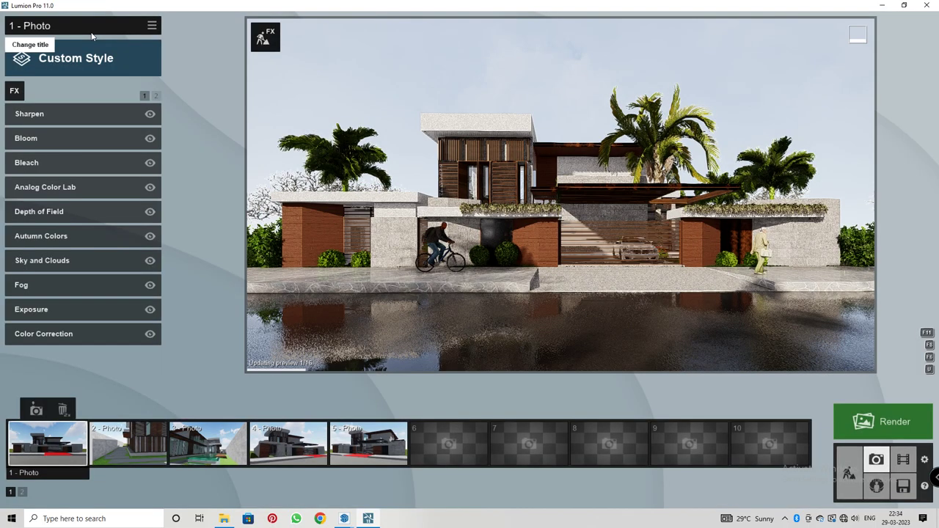
click(135, 449)
click(151, 27)
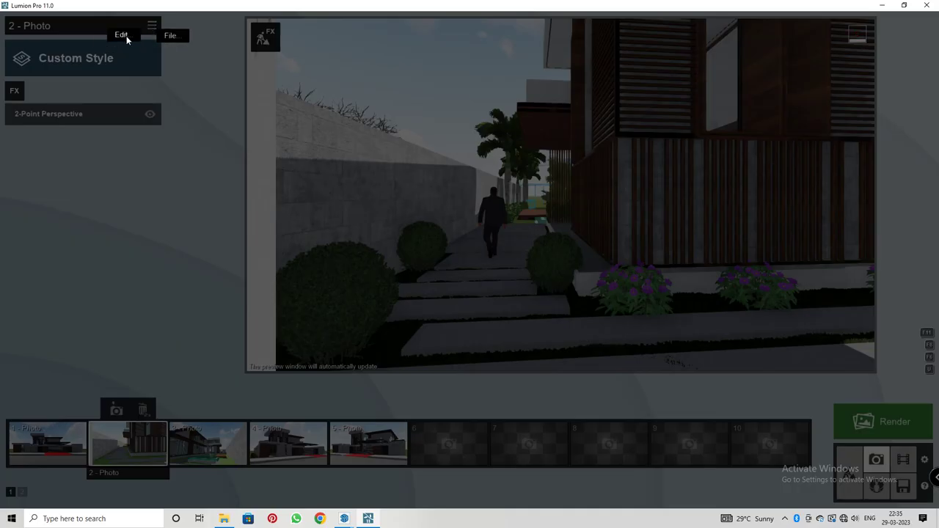
click(170, 36)
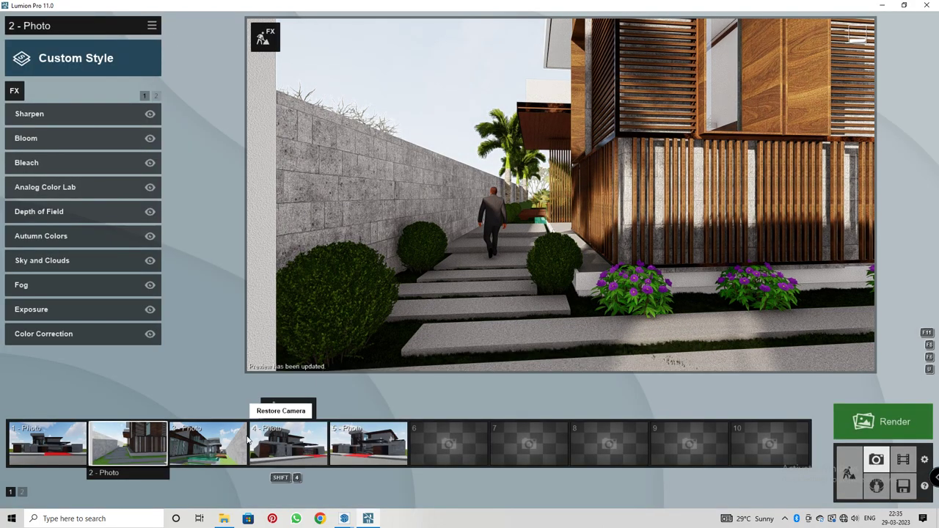
Paste the effects copied from photo 1 into photo 3, the pool view.
click(209, 444)
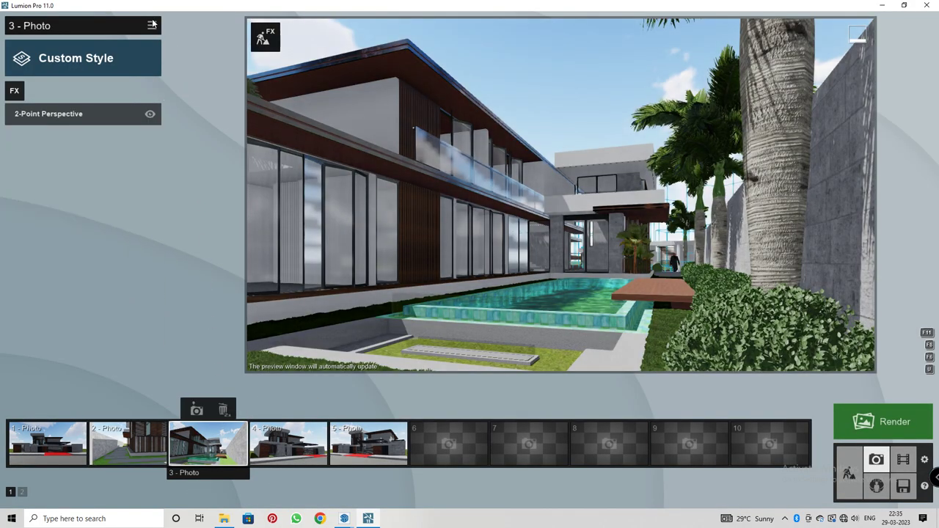
click(151, 25)
mouse_move(135, 29)
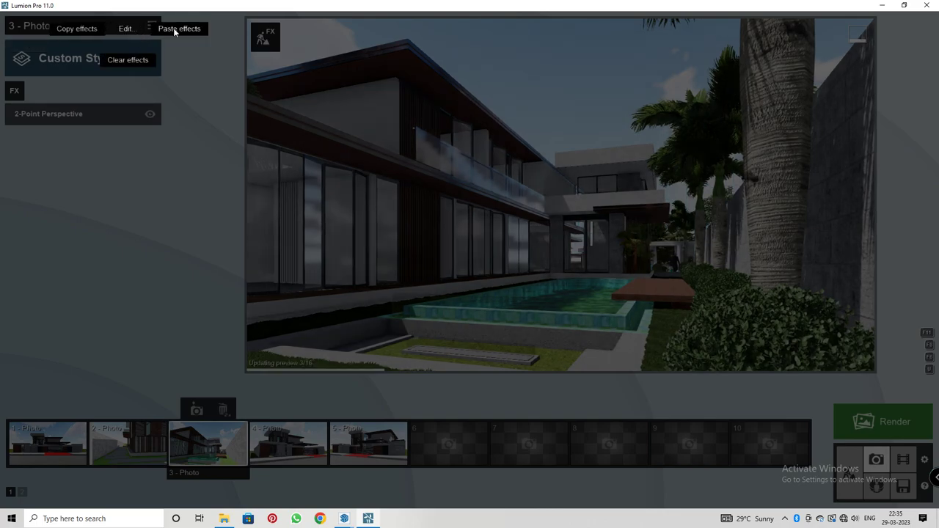
click(174, 28)
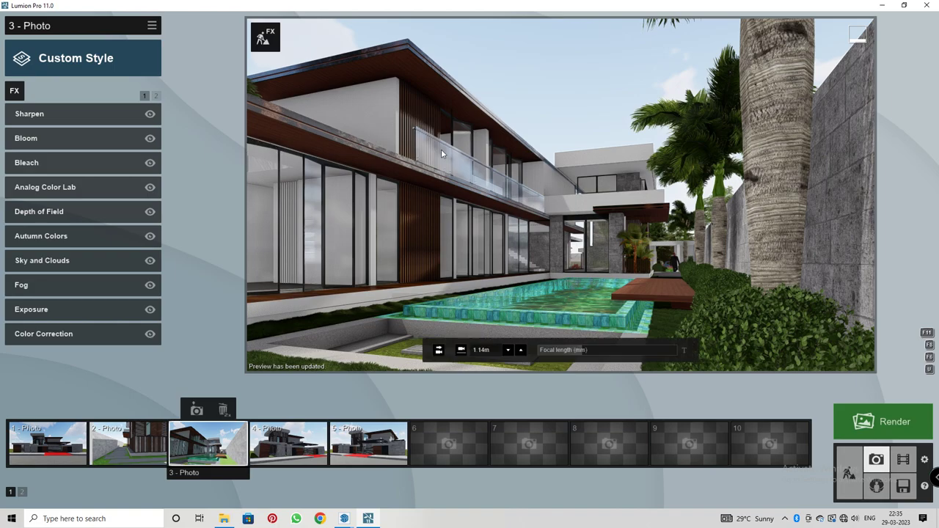
Paste the copied effects into photo 5, the street view with the cyclist, and go back to photo 4.
click(344, 439)
click(147, 31)
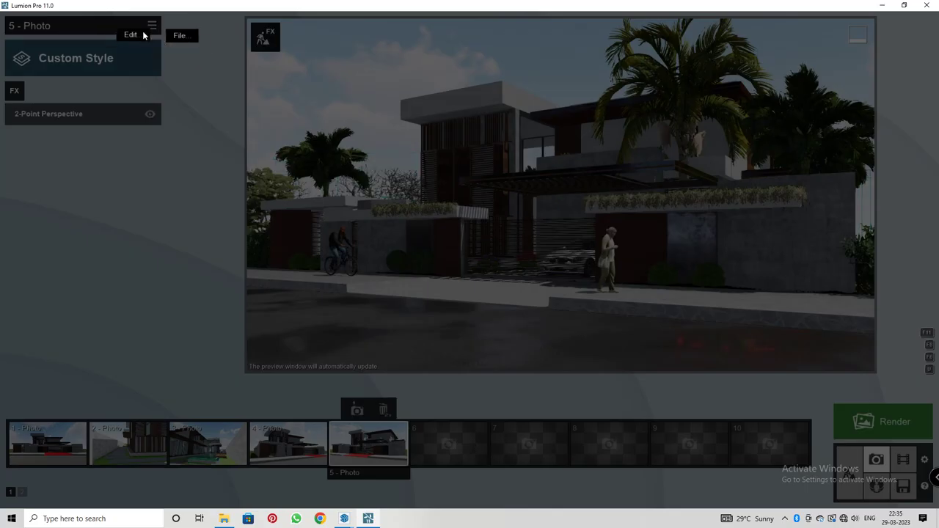
click(175, 40)
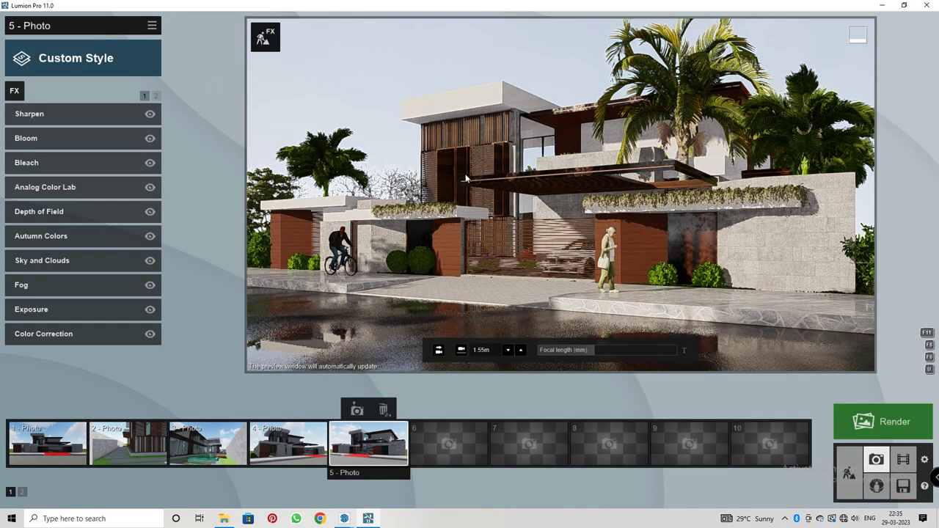
click(287, 442)
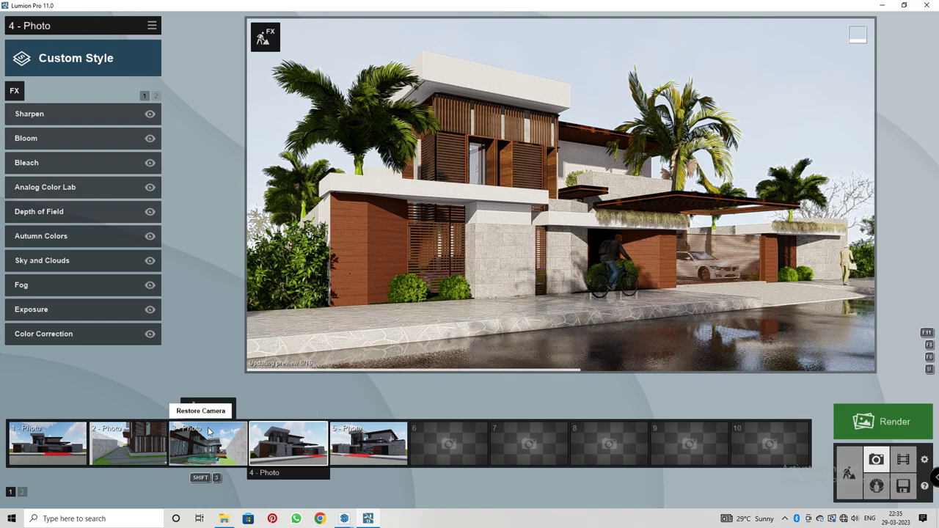
Add two reflection planes to photo 3's Reflection effect, one on the balcony glass and one on the pool water.
click(208, 442)
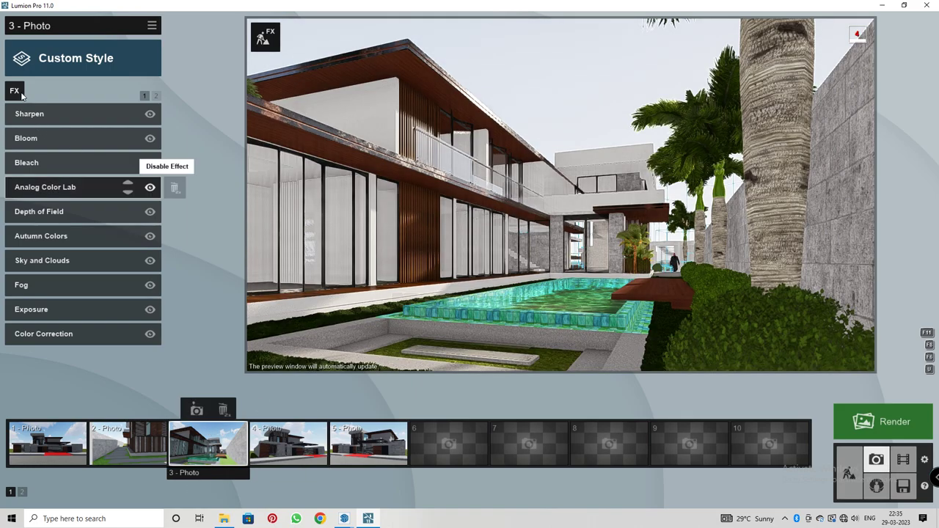
click(155, 95)
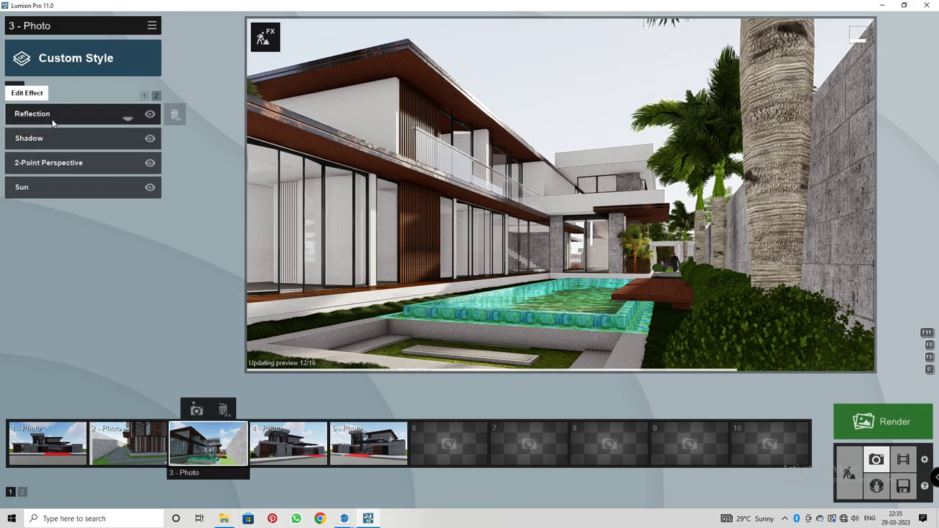
click(53, 117)
click(40, 148)
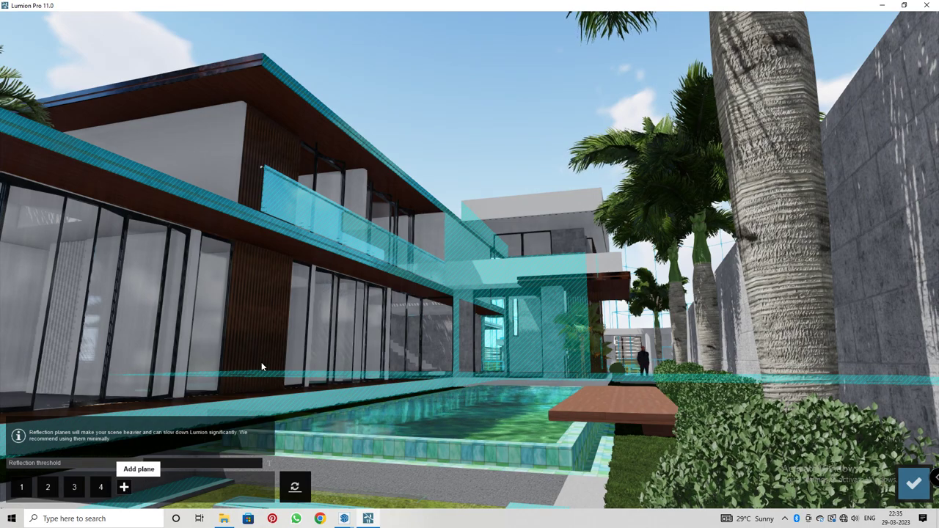
click(124, 487)
click(355, 229)
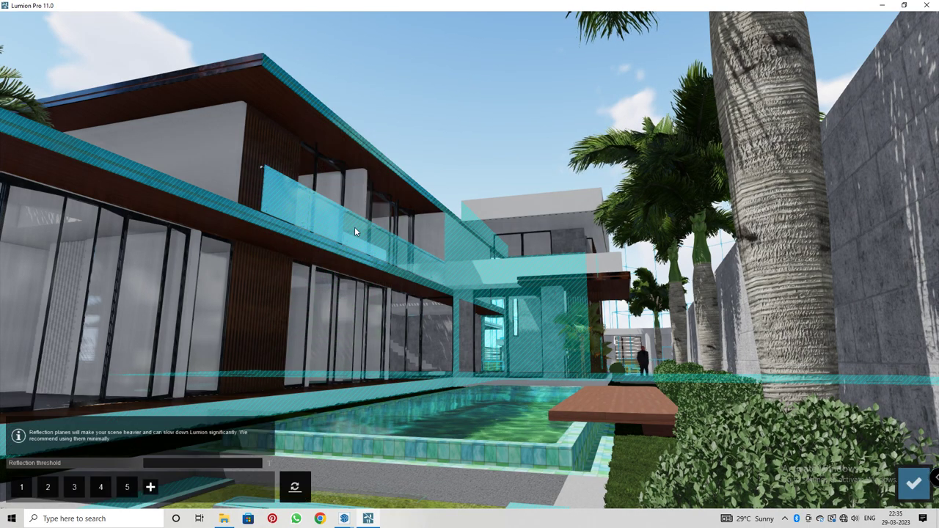
click(154, 486)
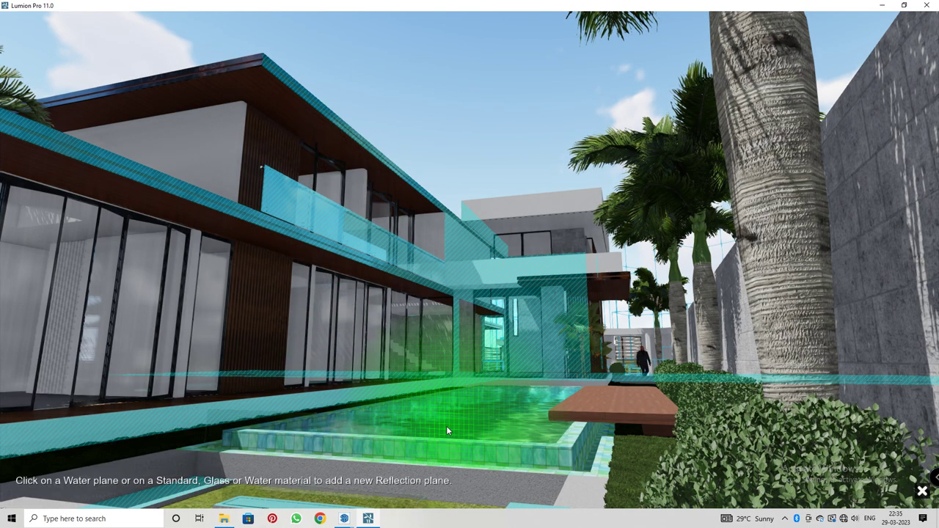
click(447, 427)
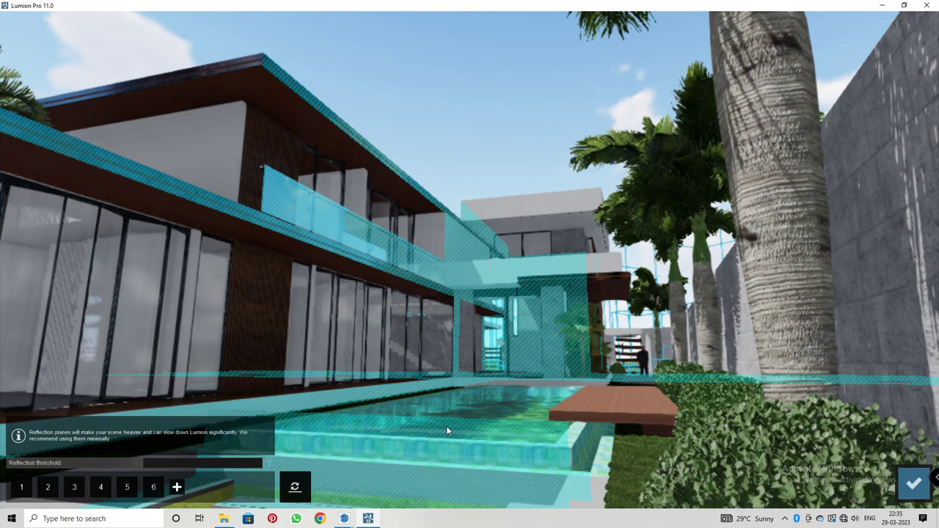
click(914, 484)
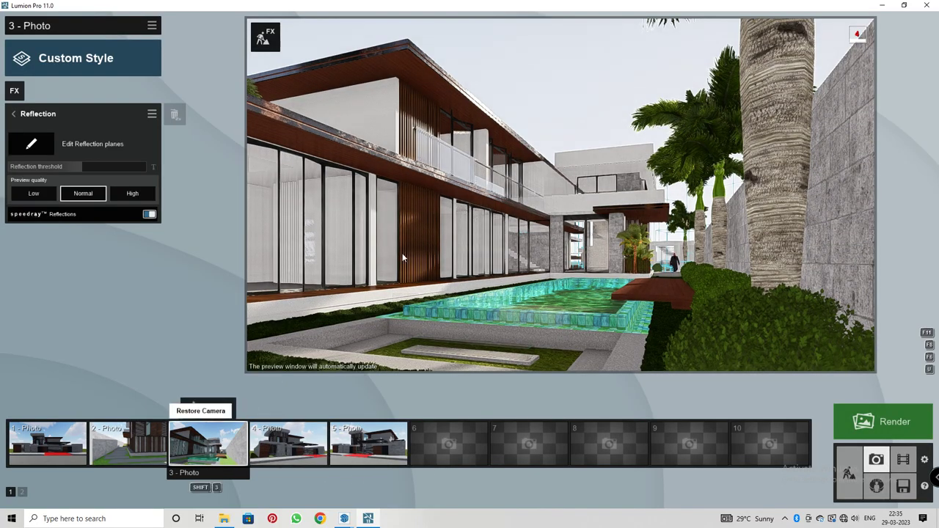
Review the previews of photos 4, 1 and 5 with the pasted effects.
click(268, 449)
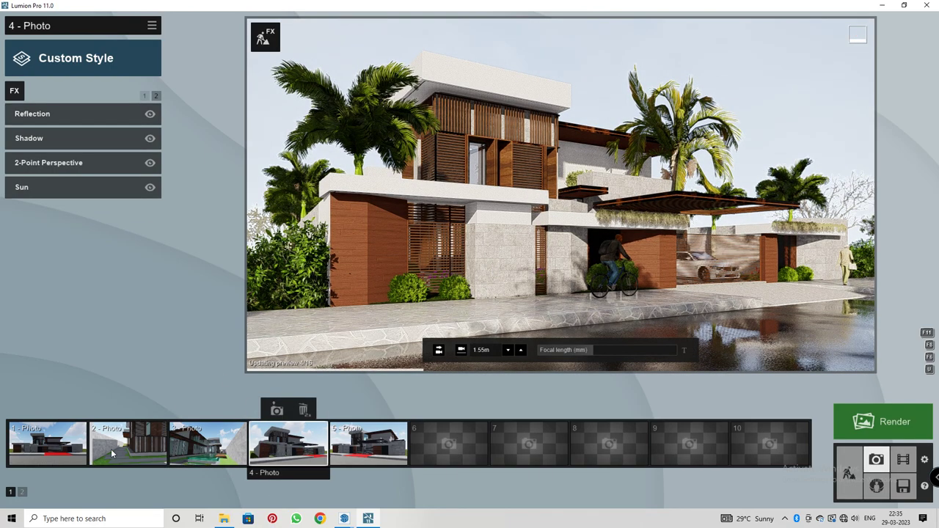
click(44, 444)
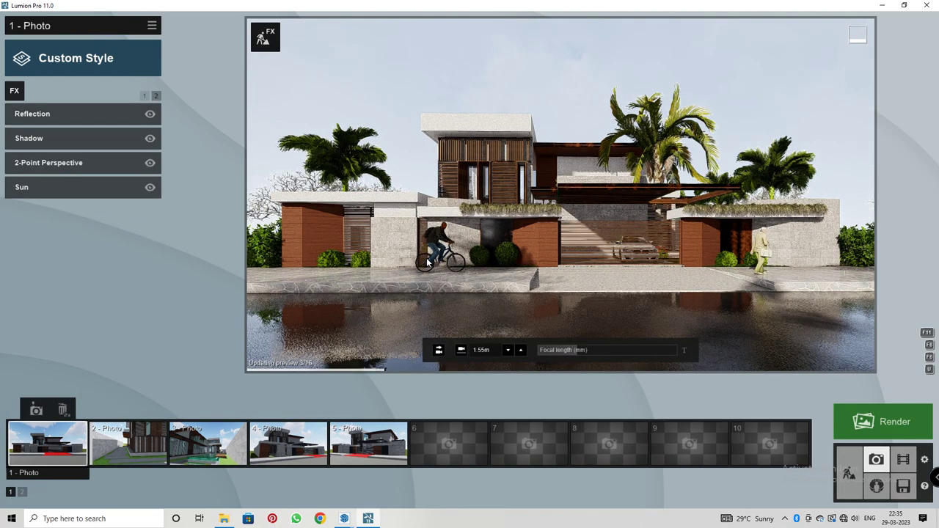
click(303, 444)
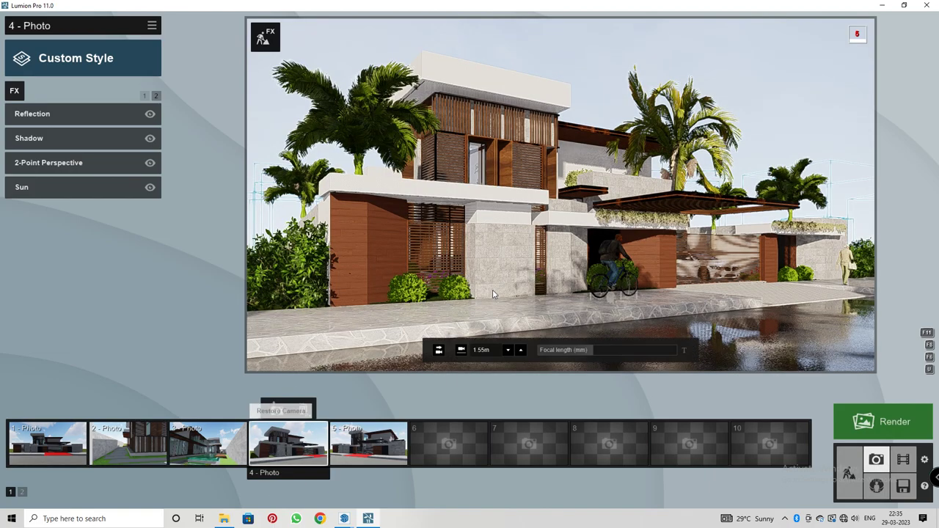
click(374, 455)
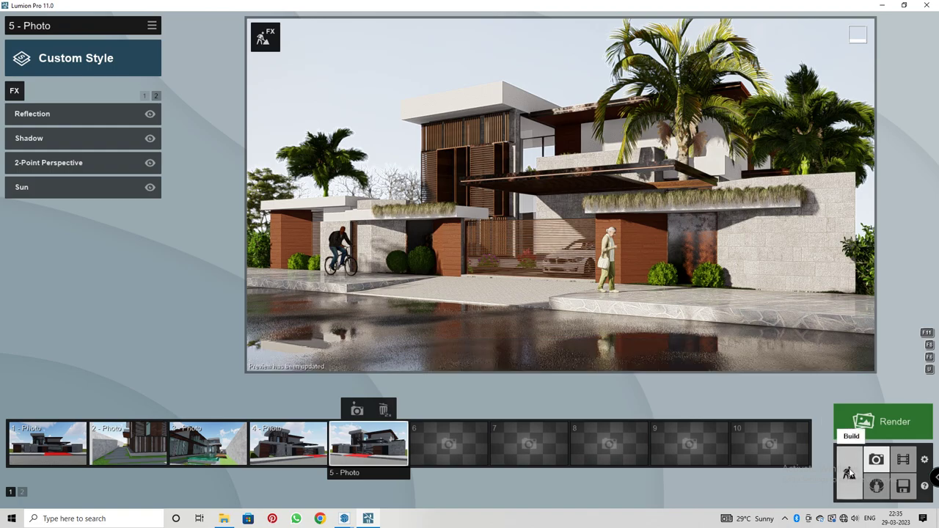
Return to Build mode and place DeckChair 015 from the outdoor library on the wooden deck beside the pool.
click(849, 473)
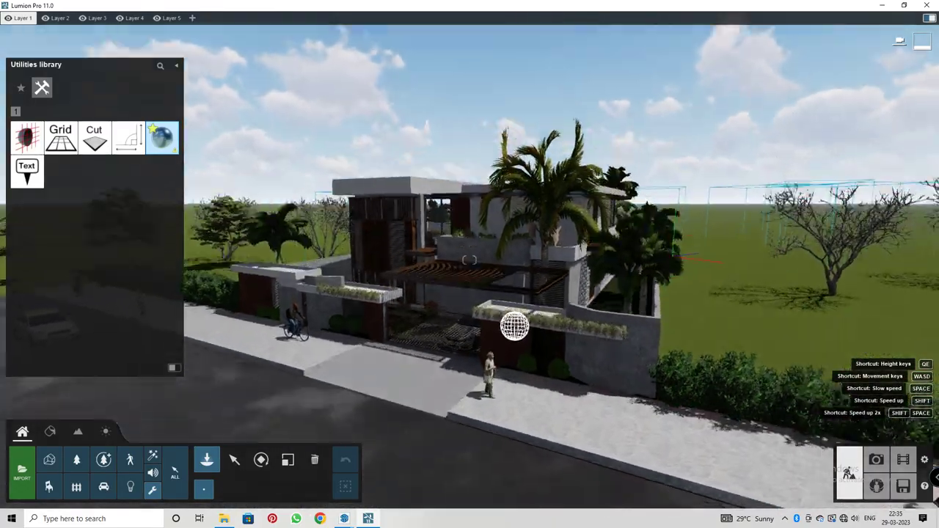
right_drag(456, 147, 683, 229)
key(w)
key(s)
key(w)
key(a)
key(a)
key(a)
right_drag(293, 205, 469, 274)
key(s)
key(w)
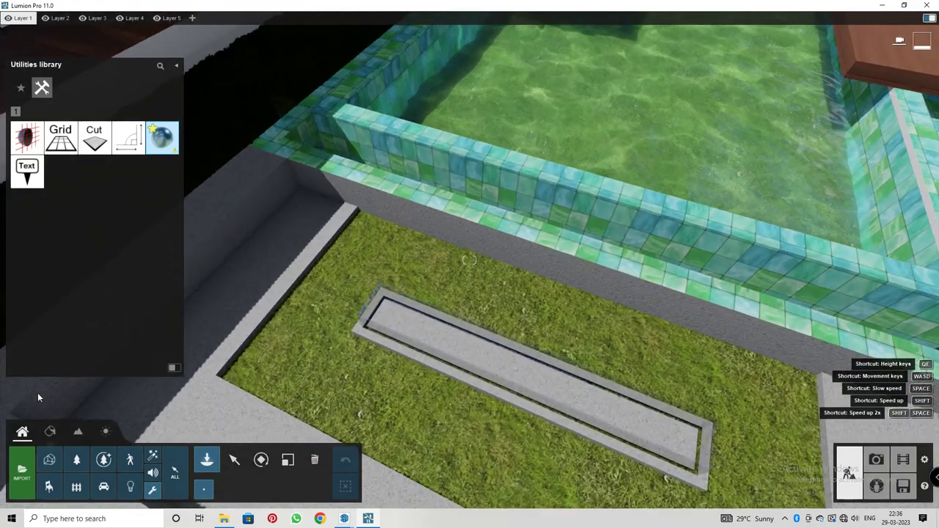
click(76, 486)
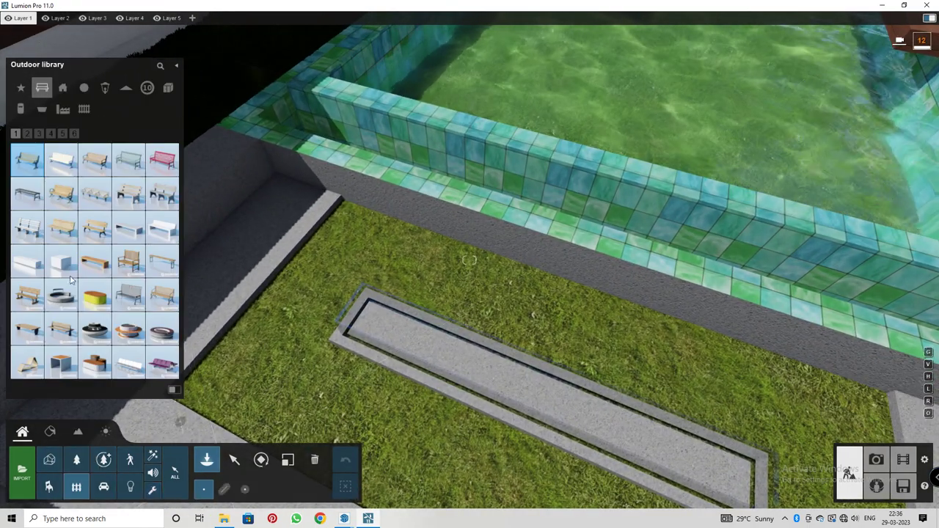
click(38, 135)
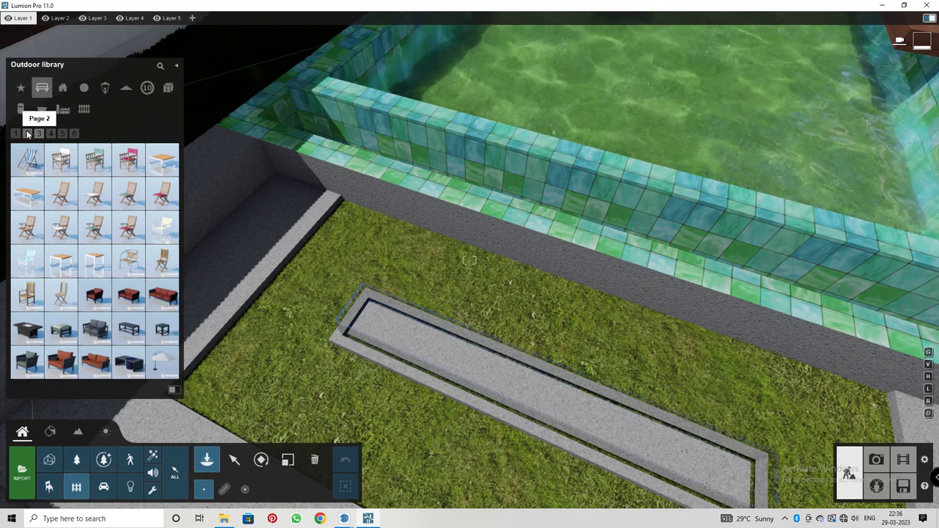
click(27, 134)
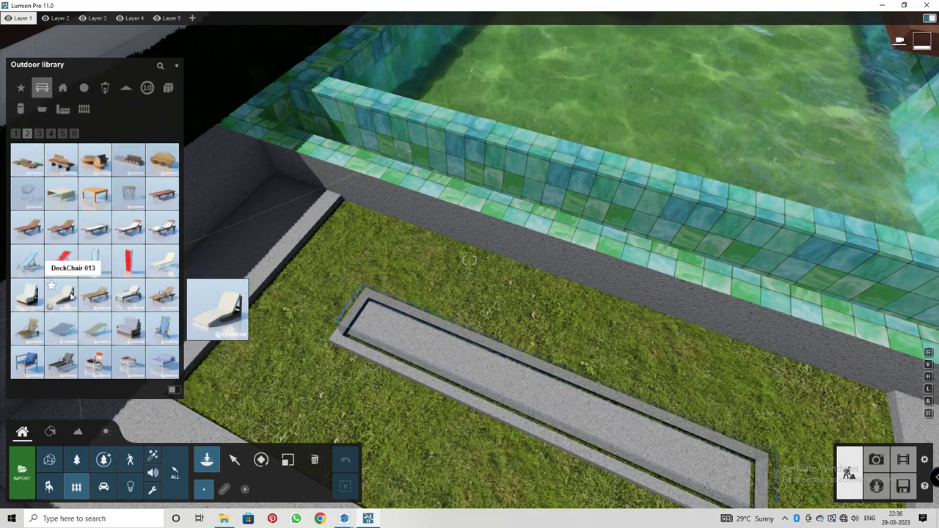
right_drag(264, 297, 375, 254)
key(w)
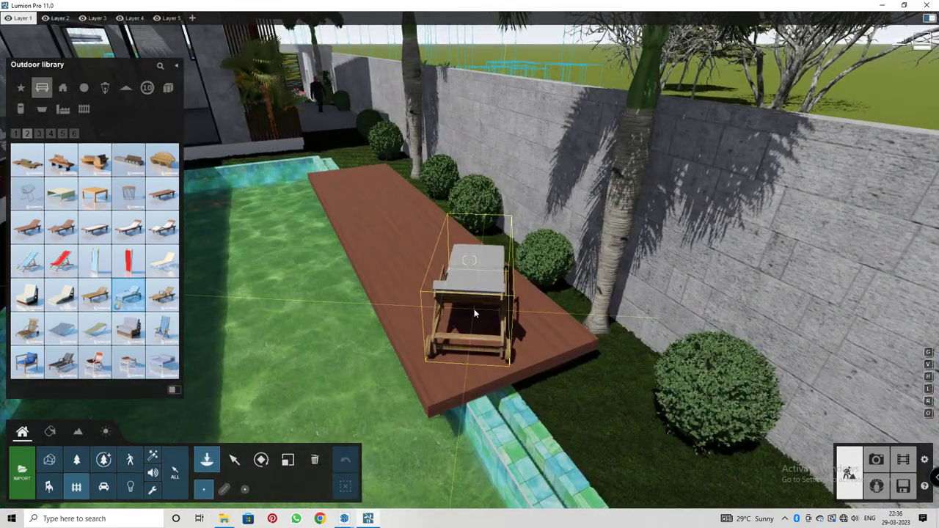
click(476, 312)
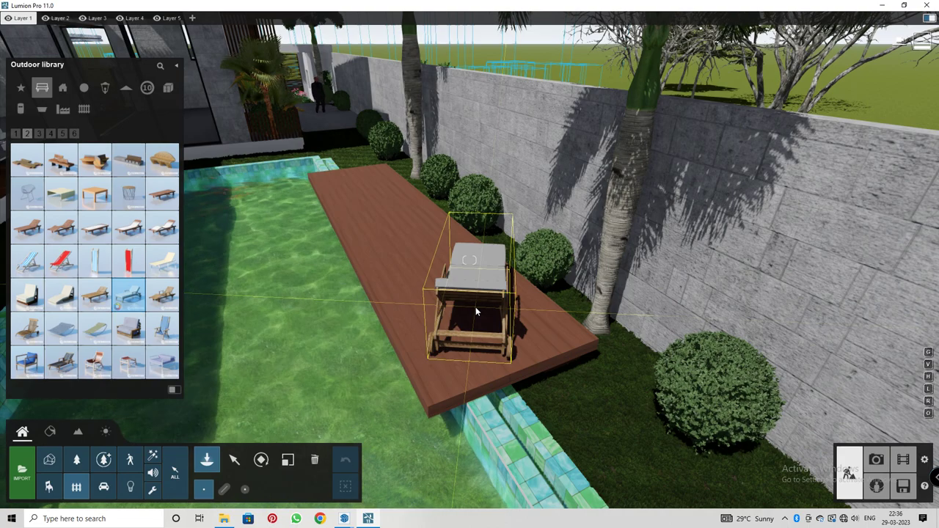
Rotate the deck chair to face the pool and copy it twice along the wooden deck.
click(261, 460)
drag(473, 311, 325, 298)
click(234, 460)
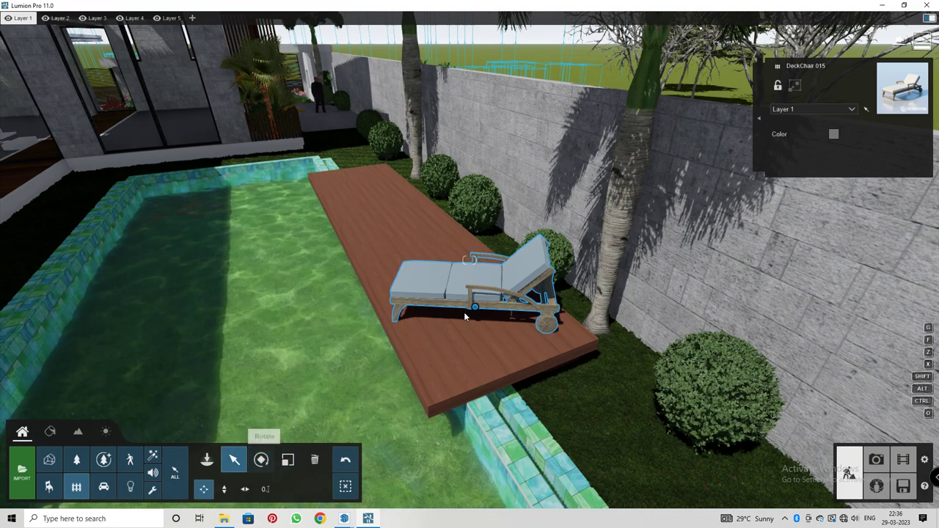
alt+drag(475, 307, 376, 193)
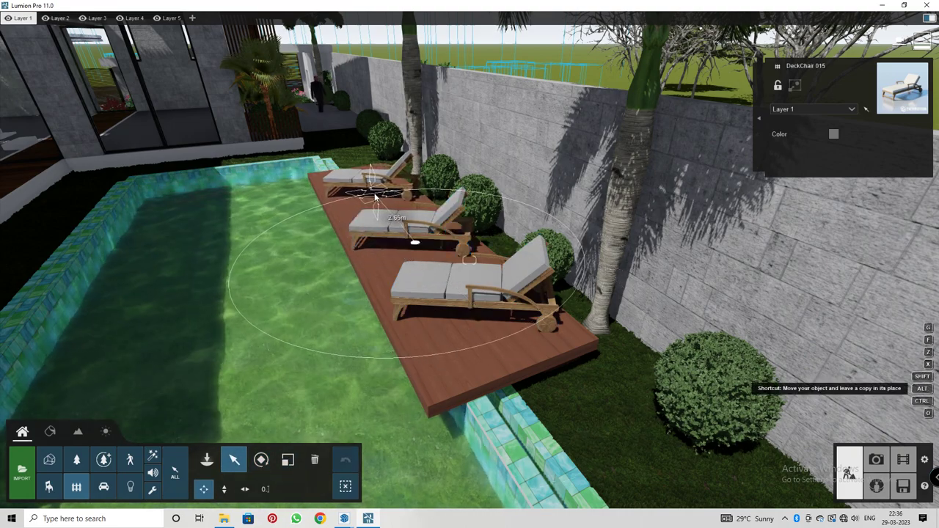
Look through the outdoor library's furniture and waste bin categories for more objects to furnish the pool area.
click(77, 459)
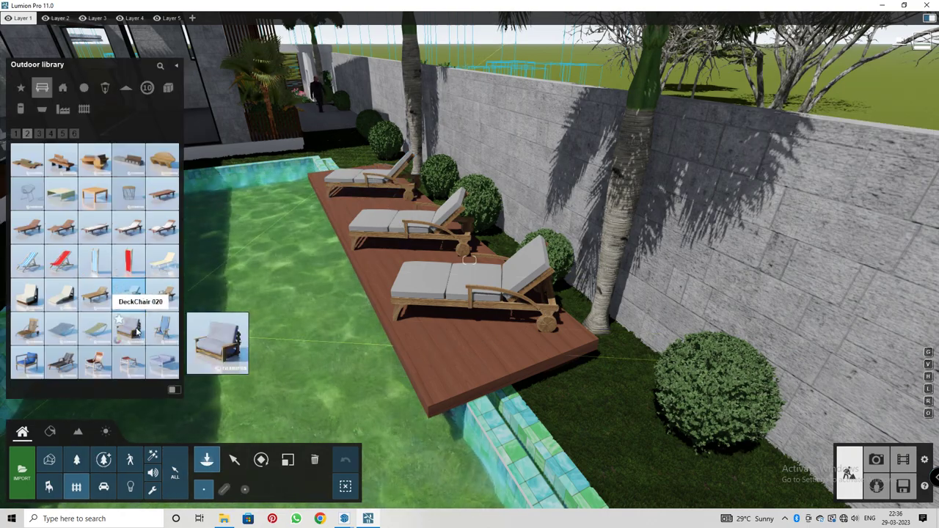
click(41, 135)
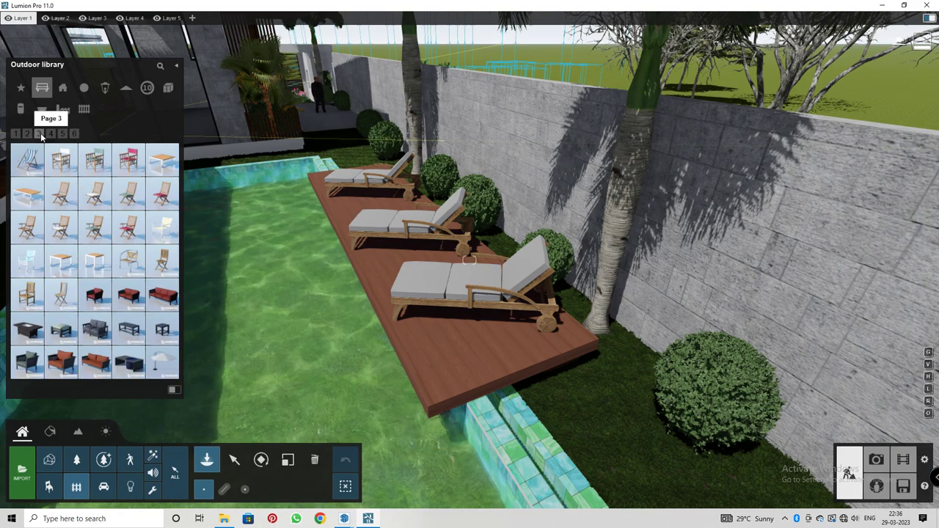
click(50, 135)
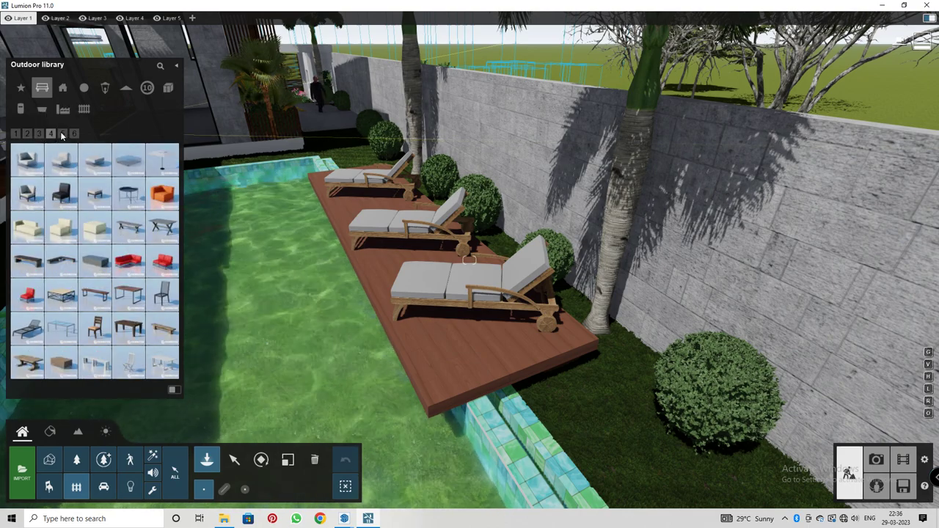
click(63, 135)
click(73, 135)
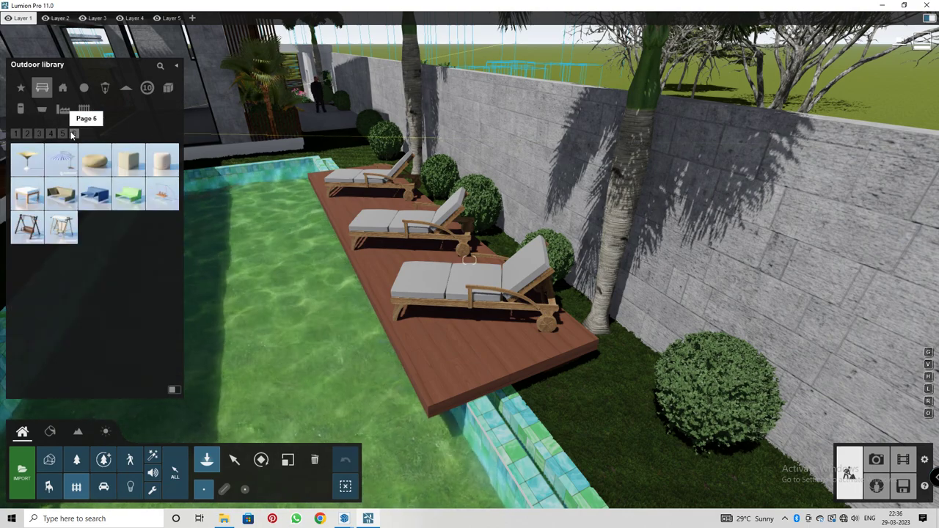
click(66, 135)
click(73, 135)
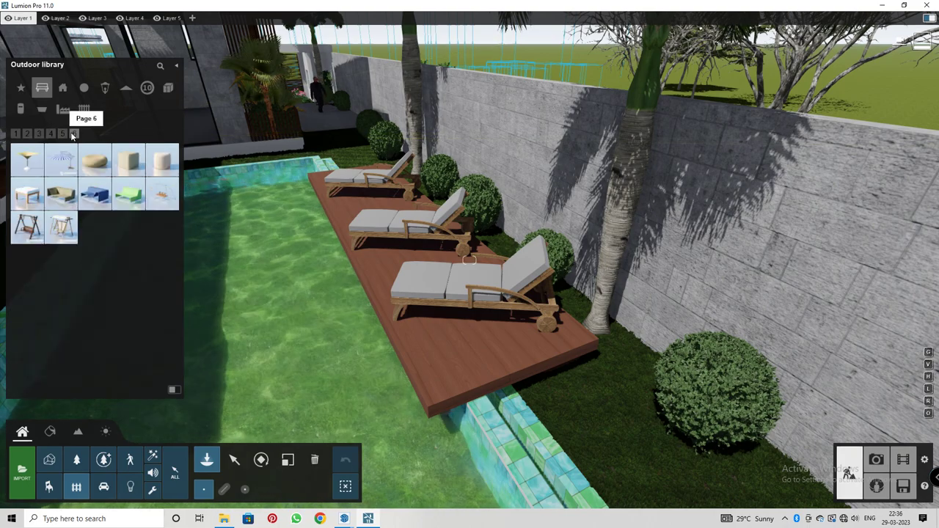
click(17, 136)
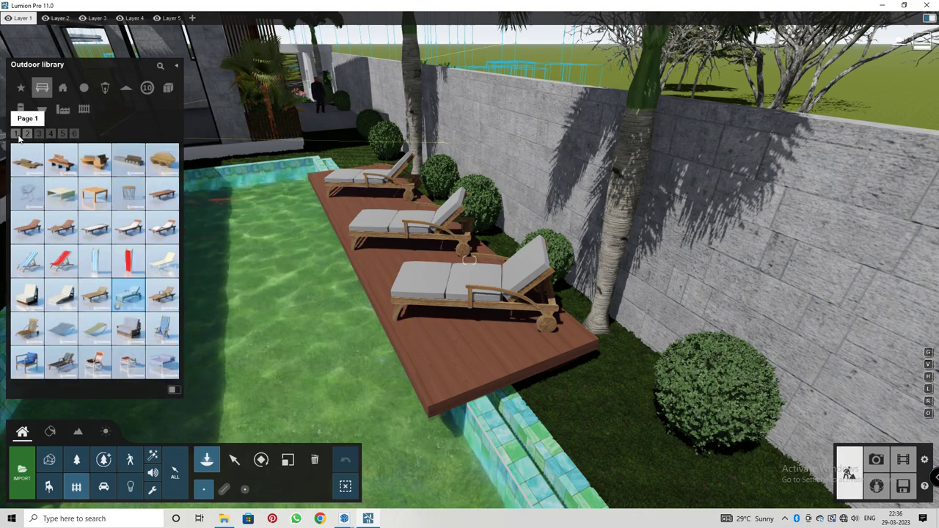
click(16, 136)
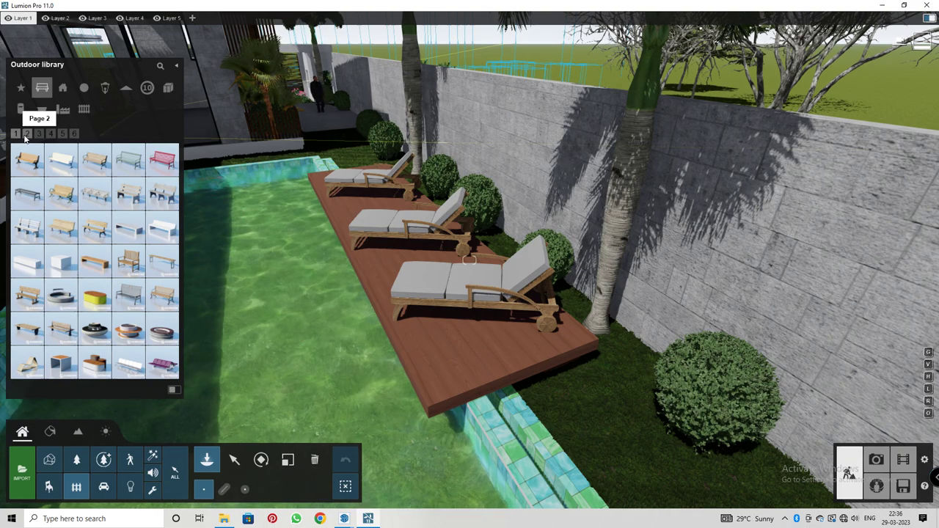
click(27, 136)
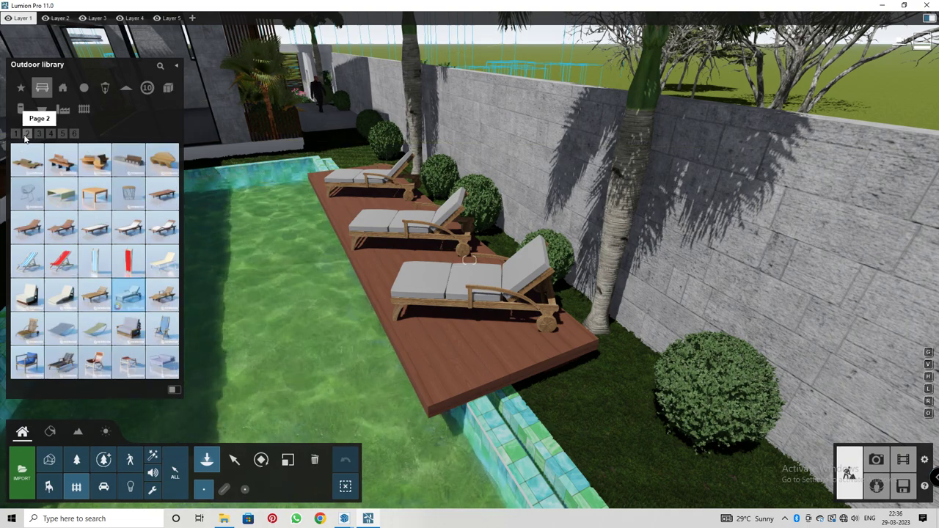
click(38, 135)
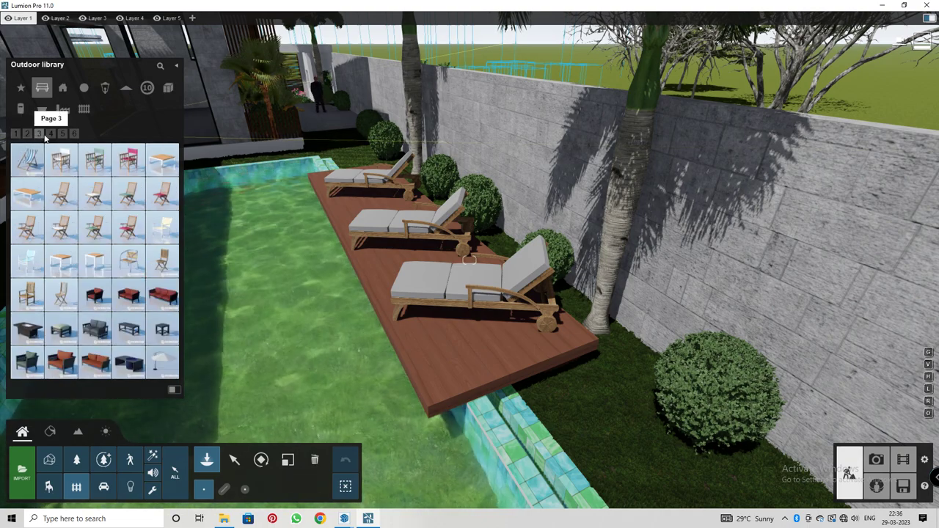
click(52, 135)
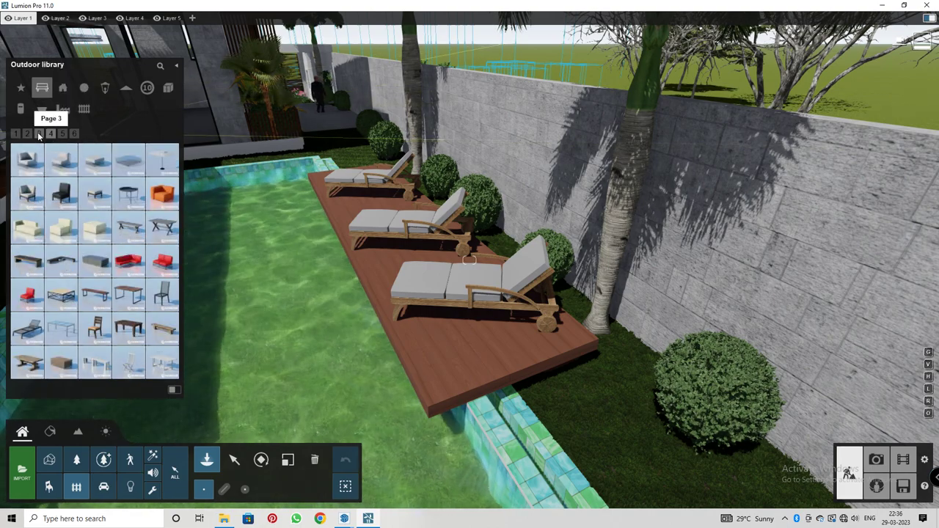
click(39, 136)
click(42, 110)
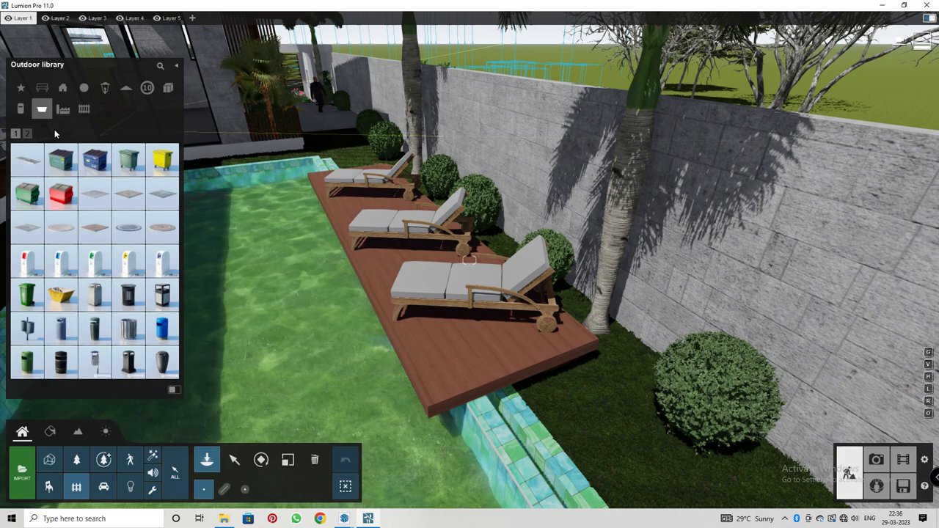
click(27, 134)
click(42, 89)
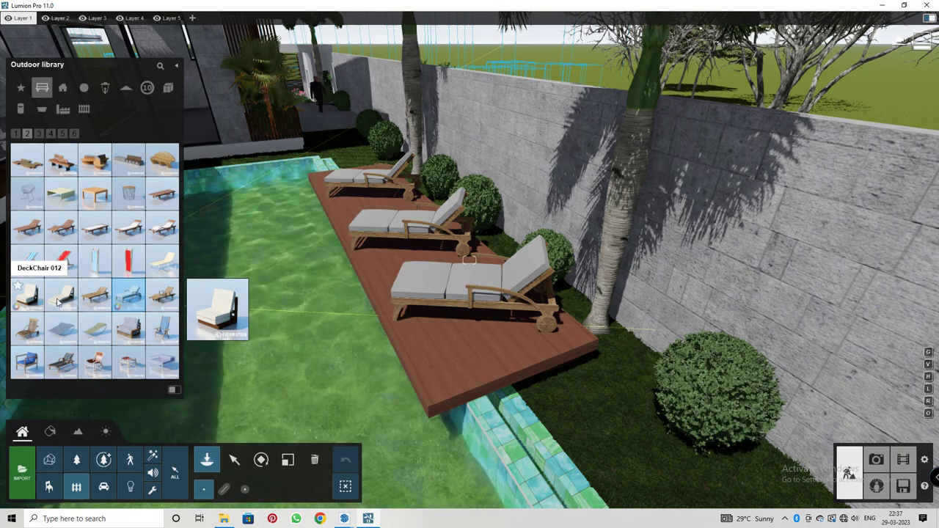
click(40, 135)
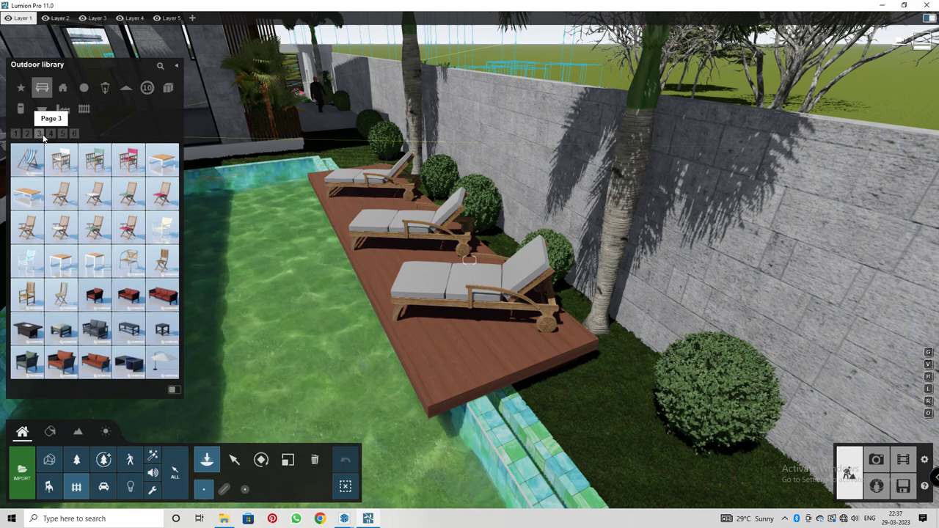
click(51, 135)
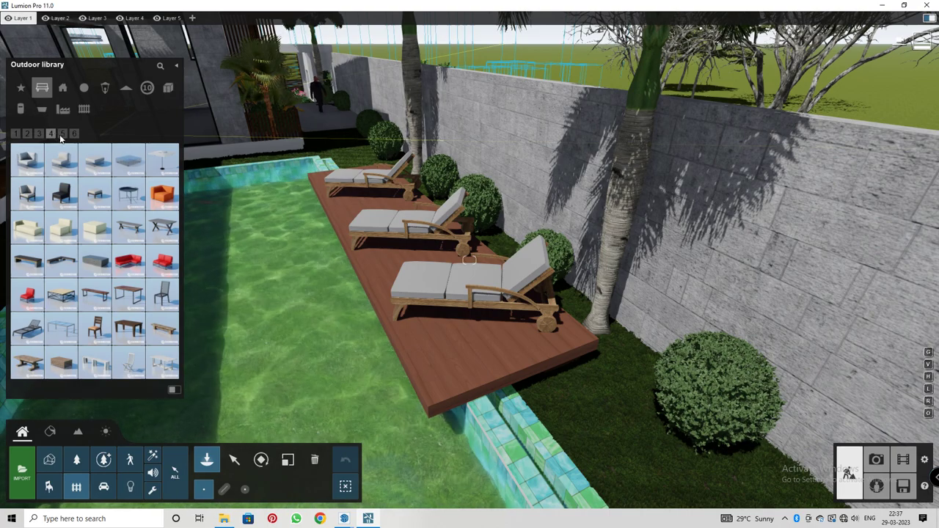
mouse_move(64, 170)
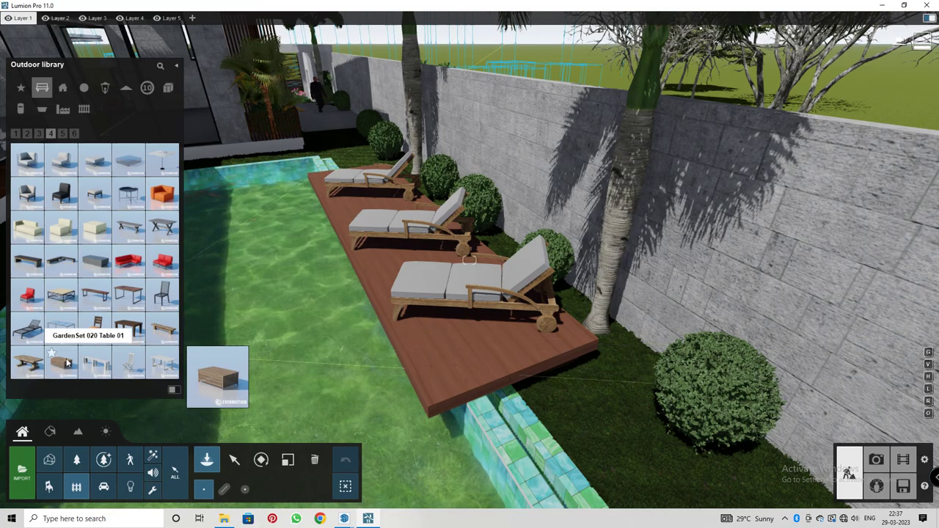
Look through the outdoor furniture for garden seats and sofas that suit the sunken seating area beside the pool.
click(100, 268)
right_drag(218, 244, 164, 204)
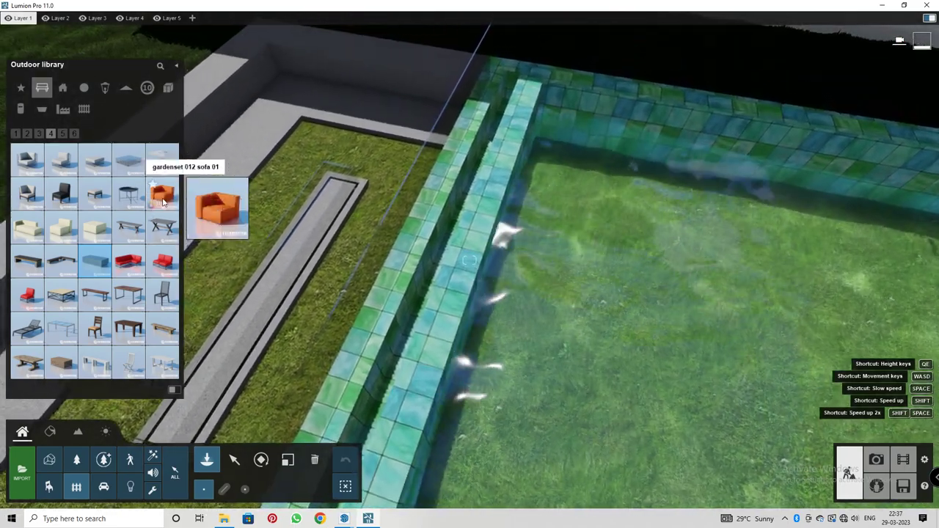
key(a)
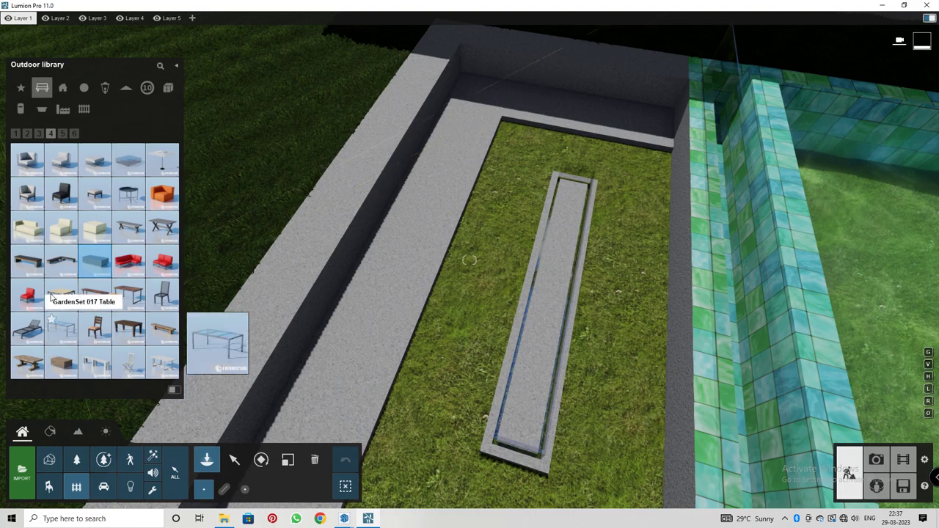
click(62, 134)
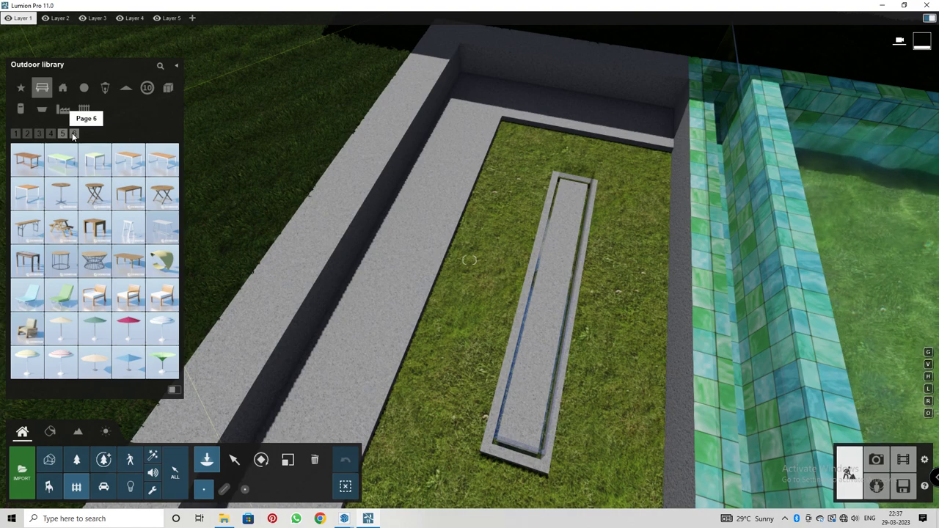
click(73, 134)
mouse_move(101, 199)
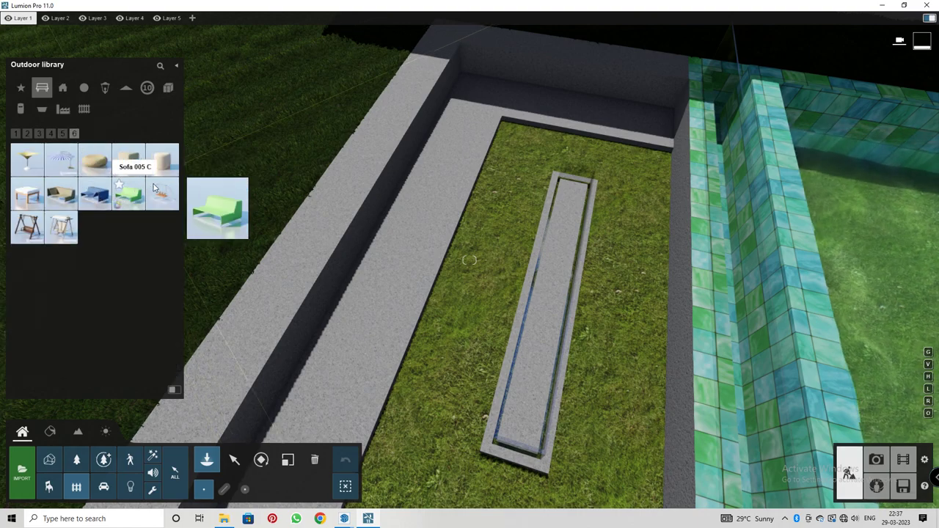
click(71, 203)
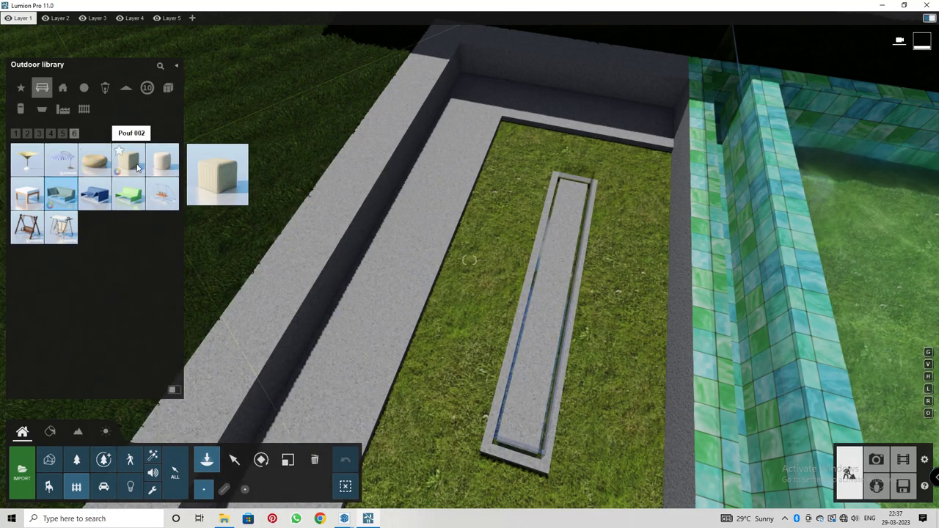
click(29, 135)
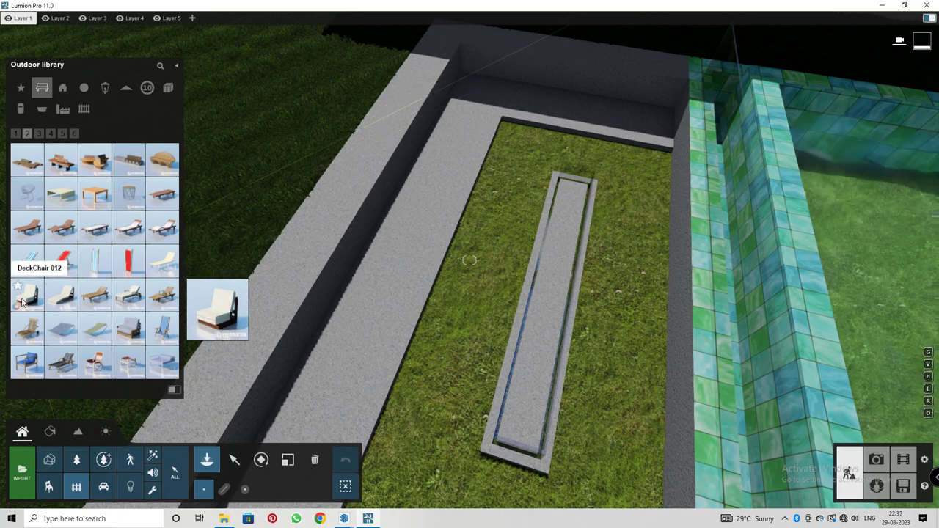
right_drag(433, 334, 328, 355)
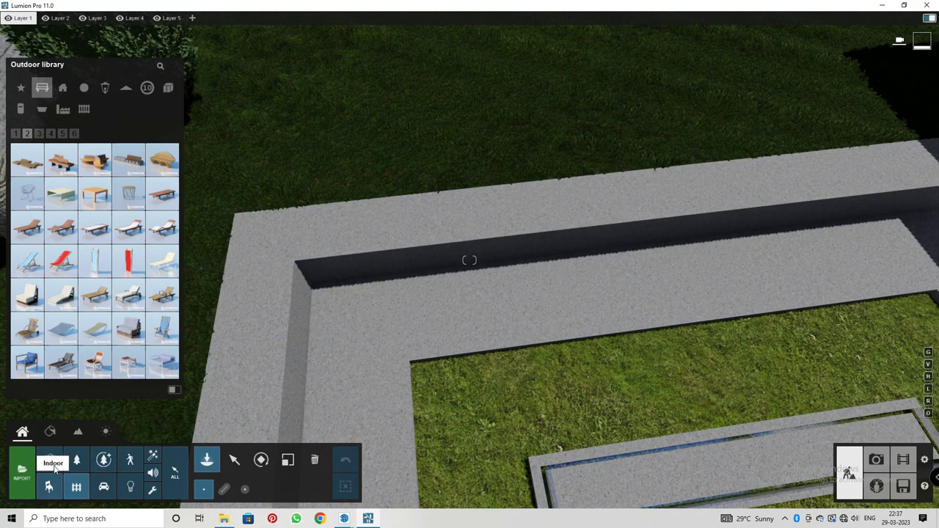
Try out the round woven pouf and the cube pouf in the corner of the sunken seating area.
click(73, 134)
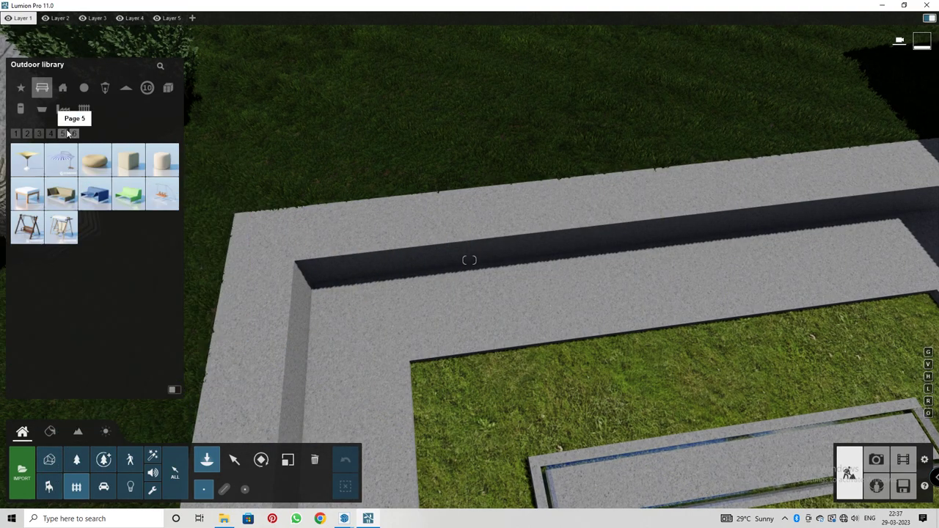
click(104, 169)
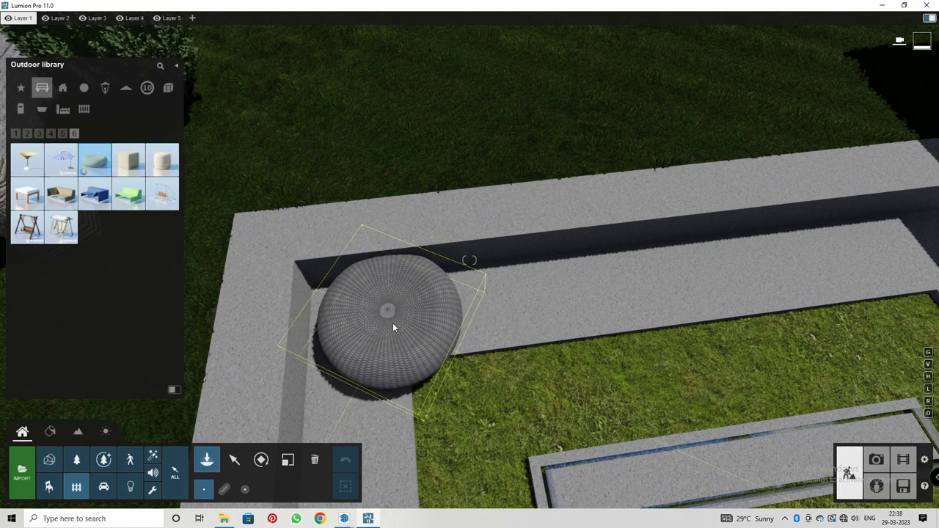
click(136, 169)
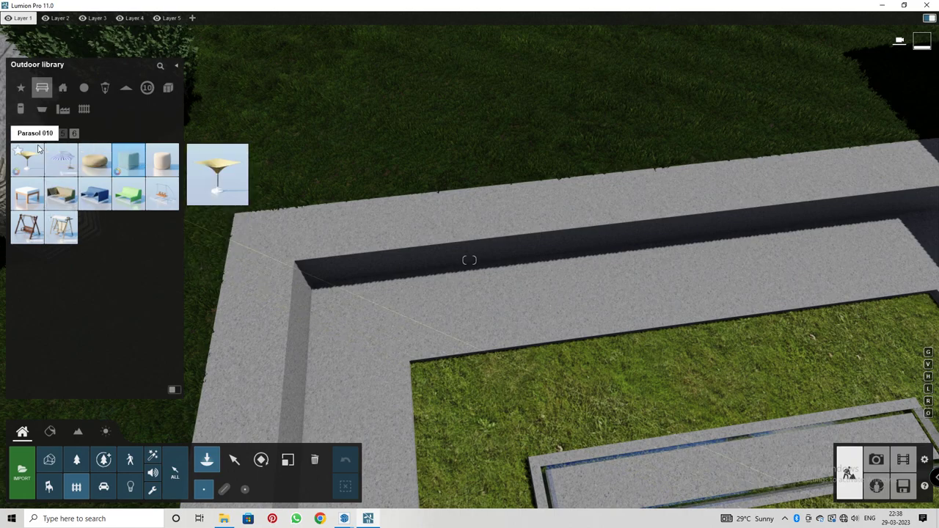
click(18, 134)
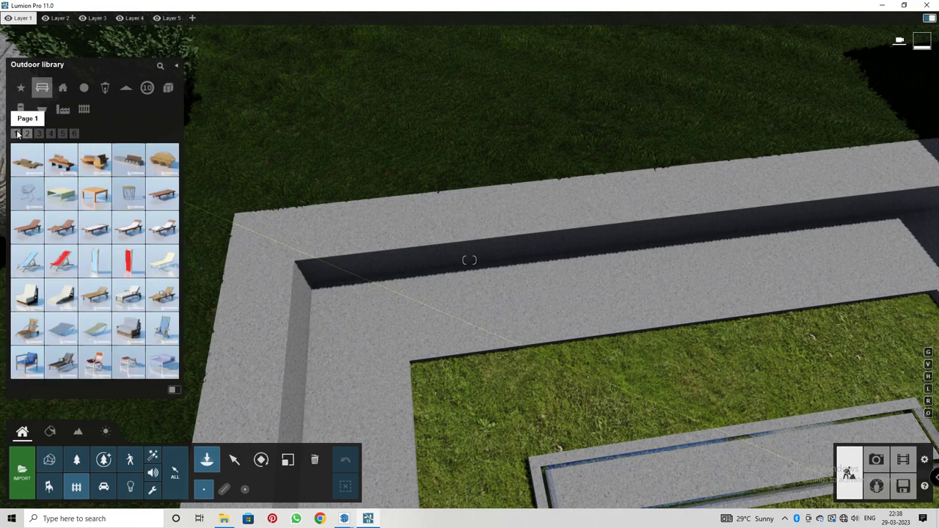
click(18, 133)
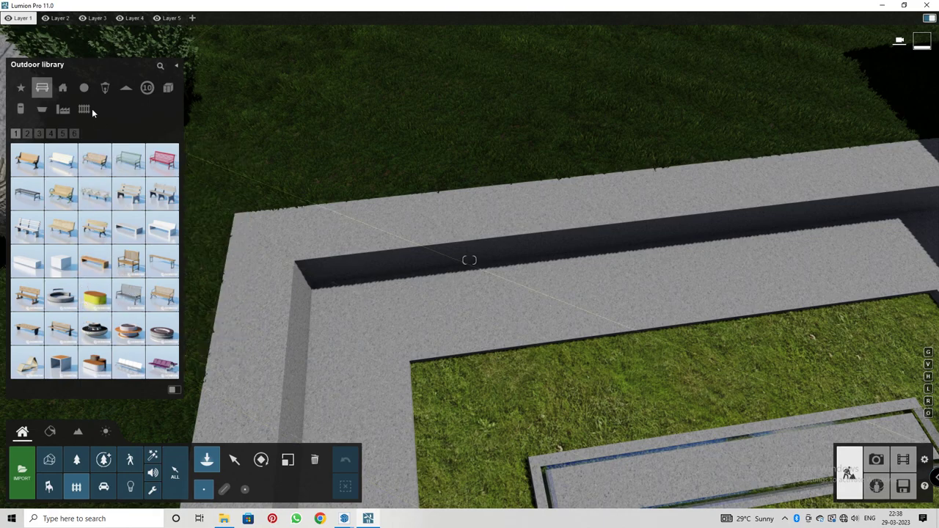
Look through the outdoor library's miscellaneous objects, such as planters and garden ornaments, and return to the furniture.
click(84, 89)
click(62, 135)
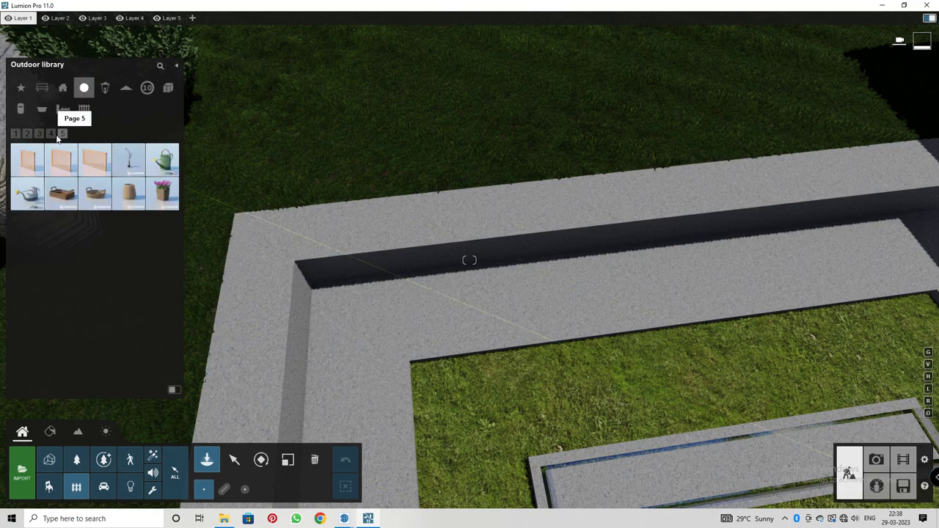
click(50, 136)
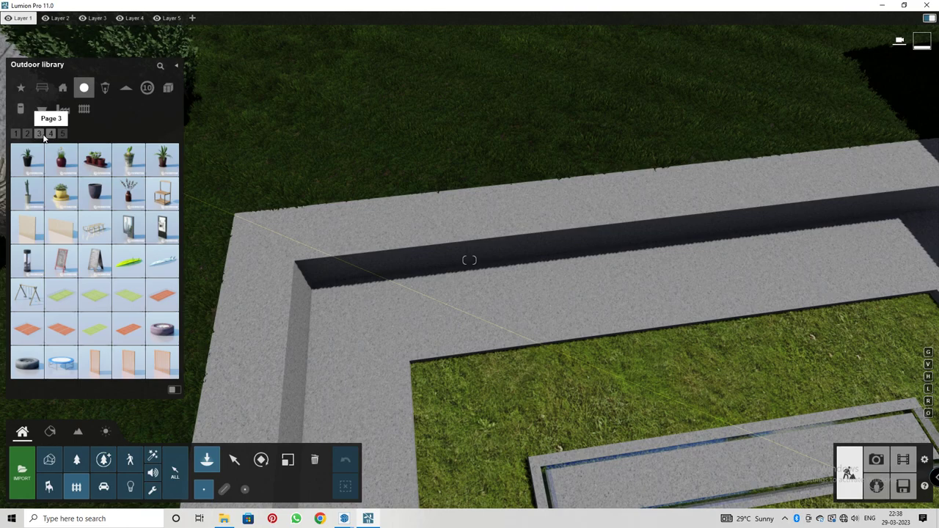
click(40, 135)
click(28, 135)
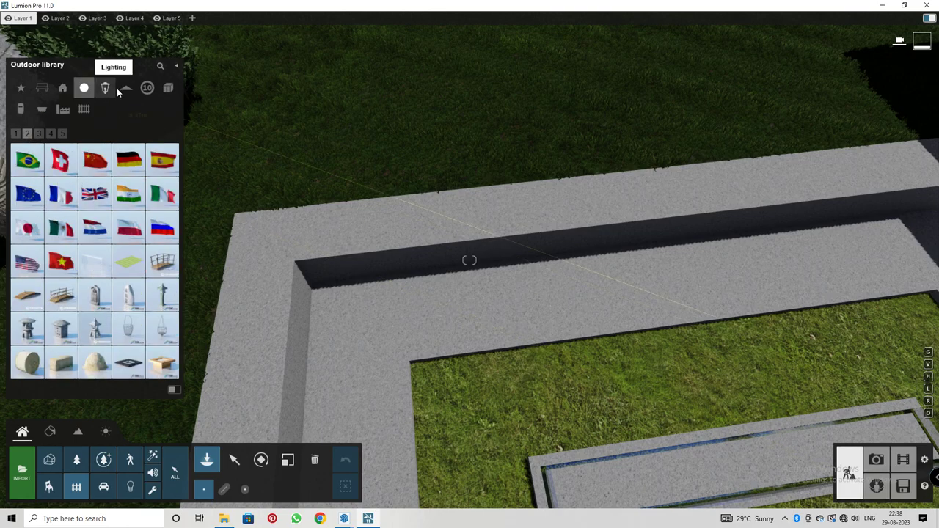
click(50, 88)
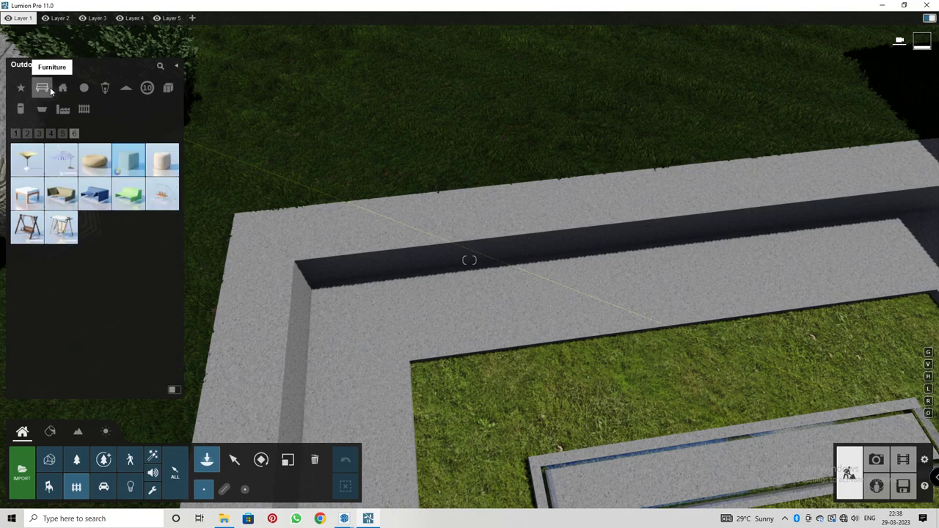
Place the dark red parasol from the outdoor furniture on the wooden deck beside the nearest deck chair.
mouse_move(72, 165)
click(38, 134)
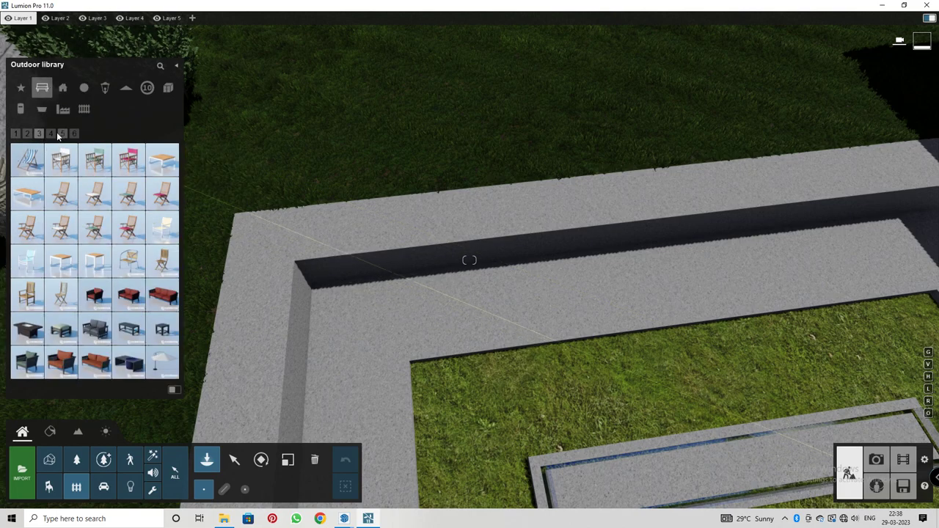
click(61, 136)
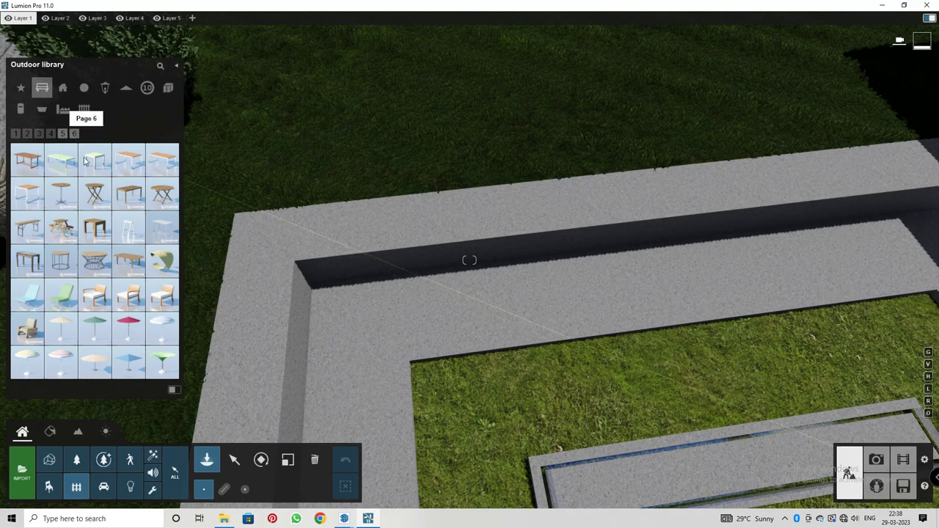
mouse_move(134, 336)
right_drag(134, 336, 184, 151)
right_drag(317, 79, 392, 171)
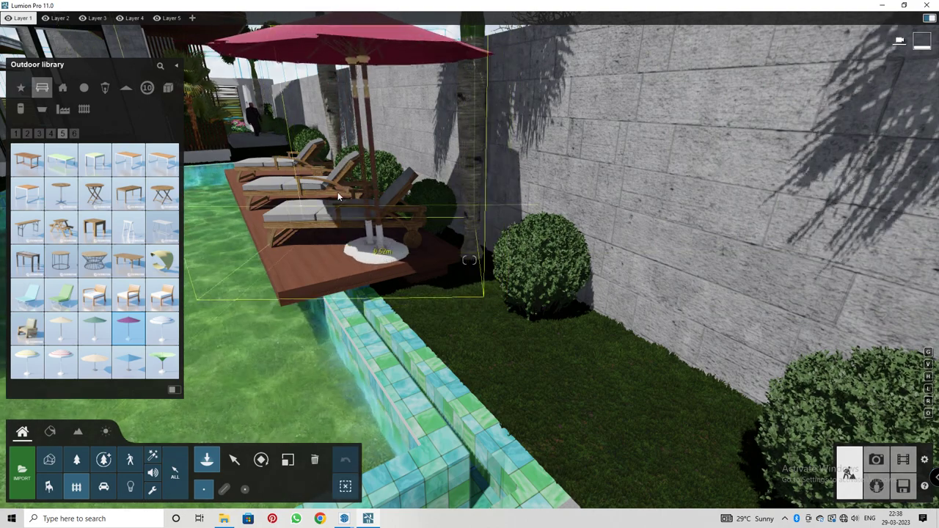
click(381, 257)
mouse_move(136, 337)
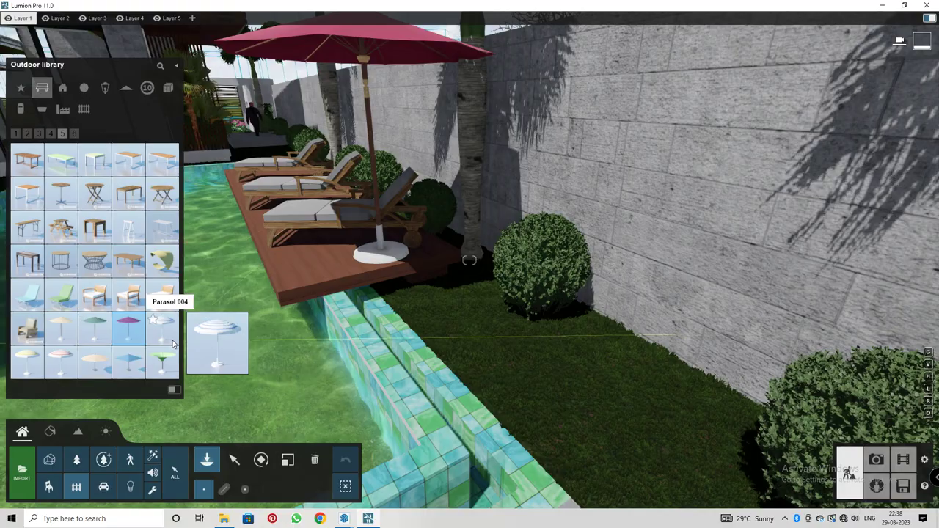
Place the red-and-white striped parasol from the outdoor furniture on the wooden deck between the two far deck chairs.
click(63, 364)
key(a)
right_drag(218, 308, 277, 328)
key(w)
key(a)
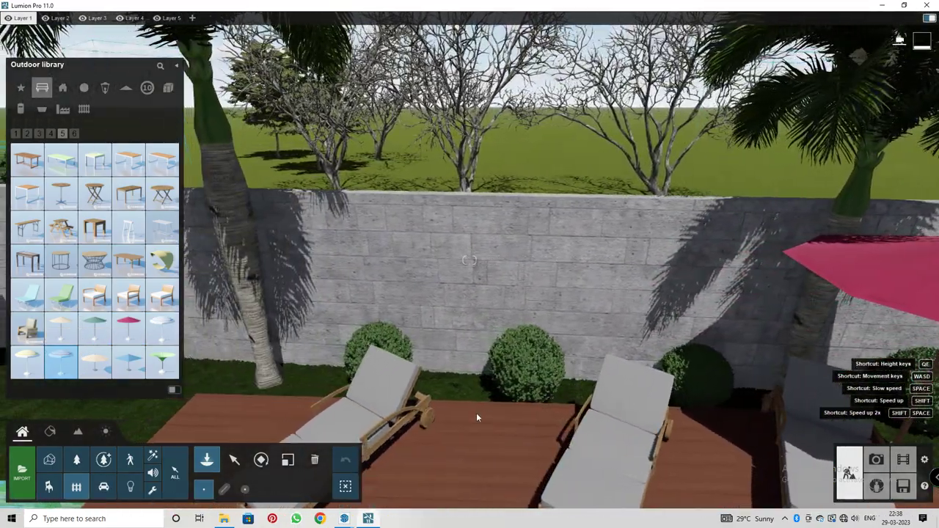
click(515, 434)
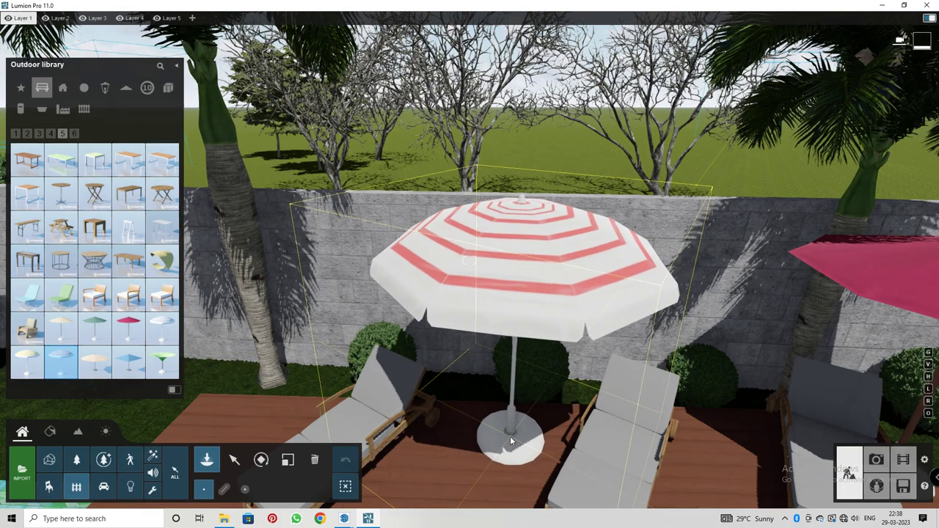
click(509, 440)
Look through the remaining outdoor furniture and the indoor library's chairs, sofas and lounge chairs for seating that suits the sunken area.
key(d)
key(d)
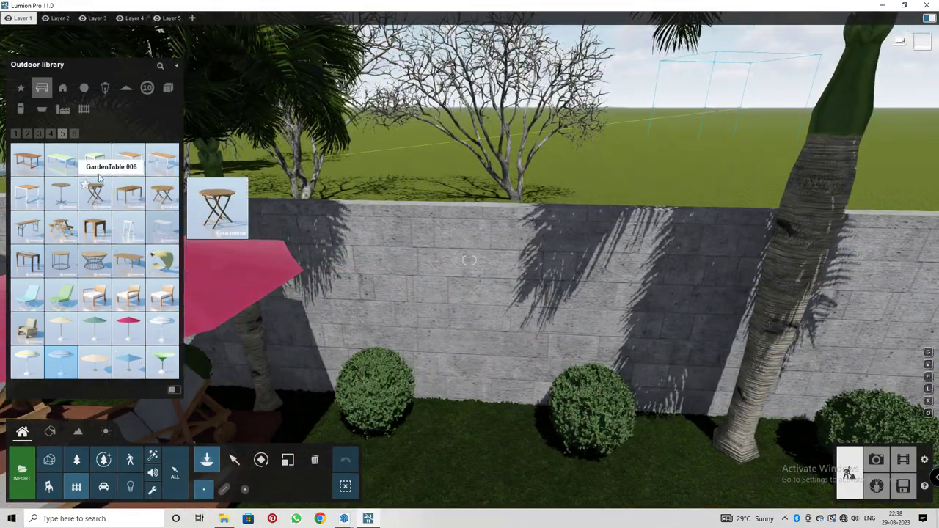
click(75, 134)
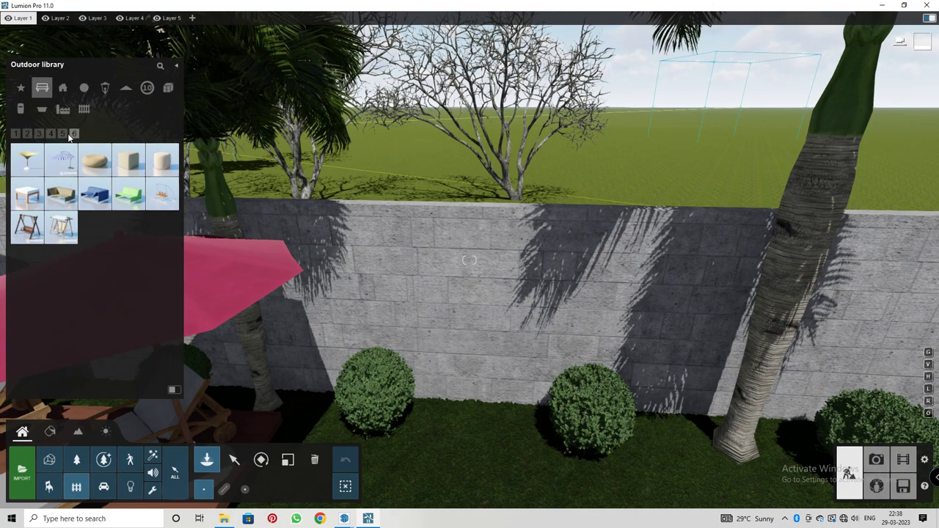
click(39, 136)
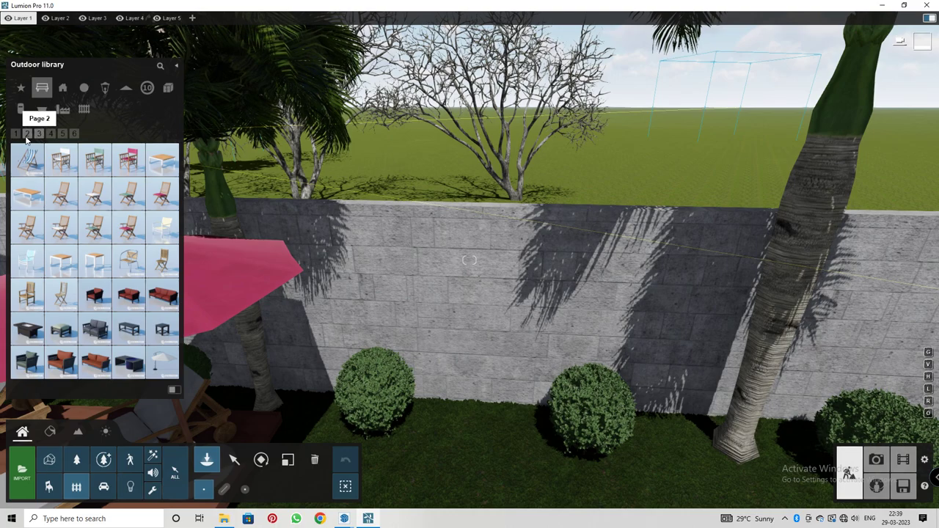
click(17, 136)
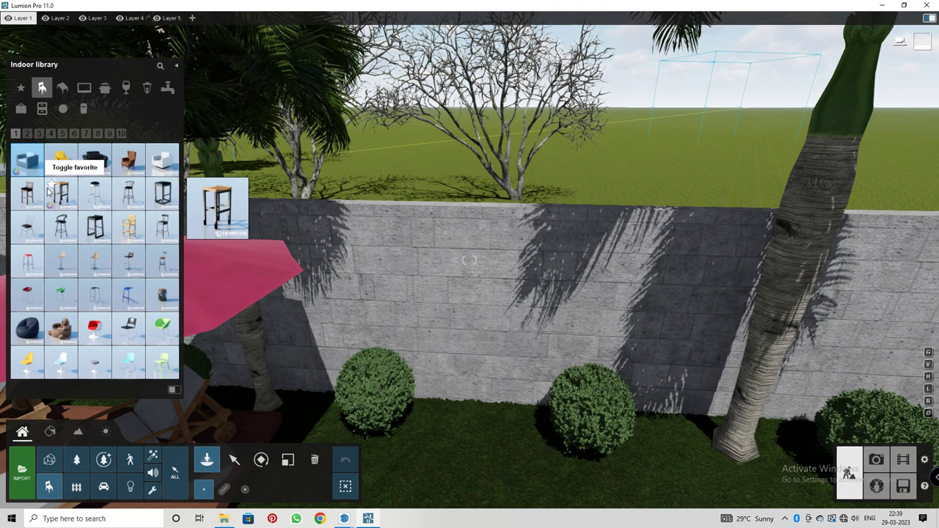
click(38, 135)
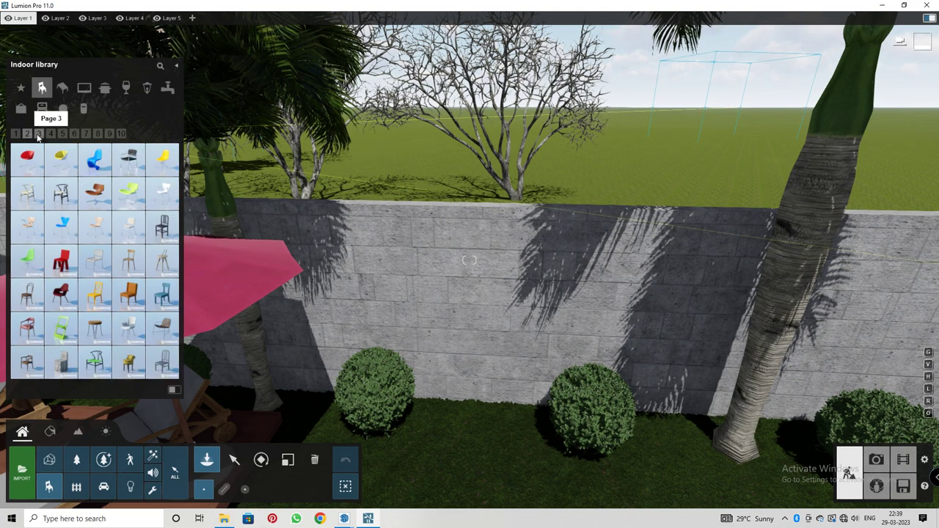
click(39, 135)
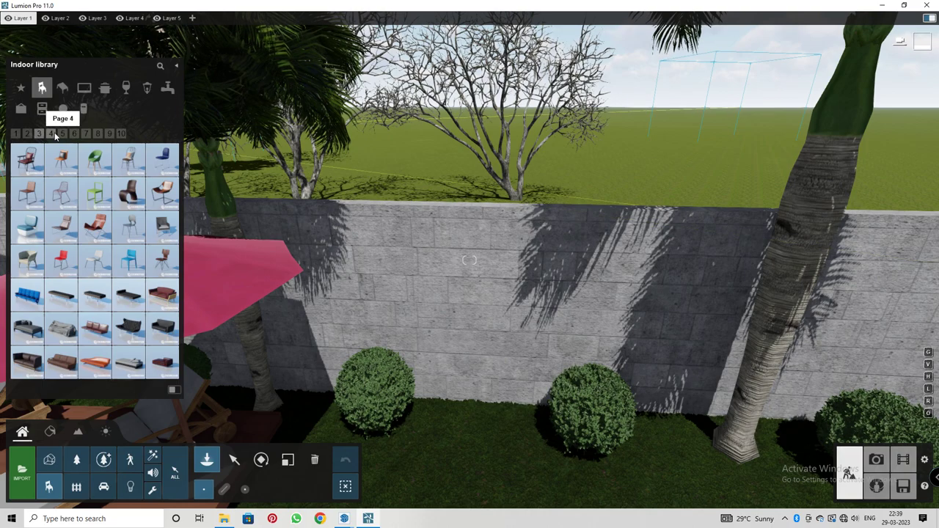
click(51, 135)
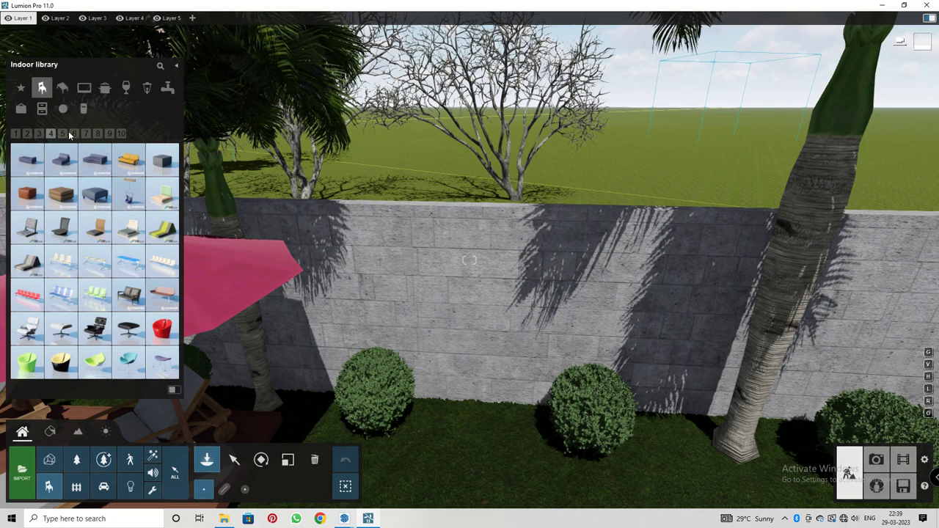
mouse_move(46, 163)
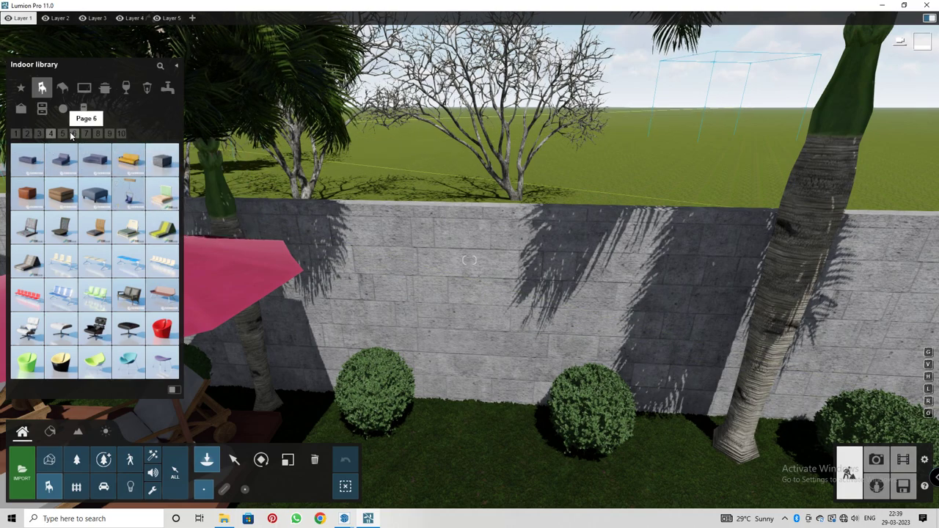
click(63, 134)
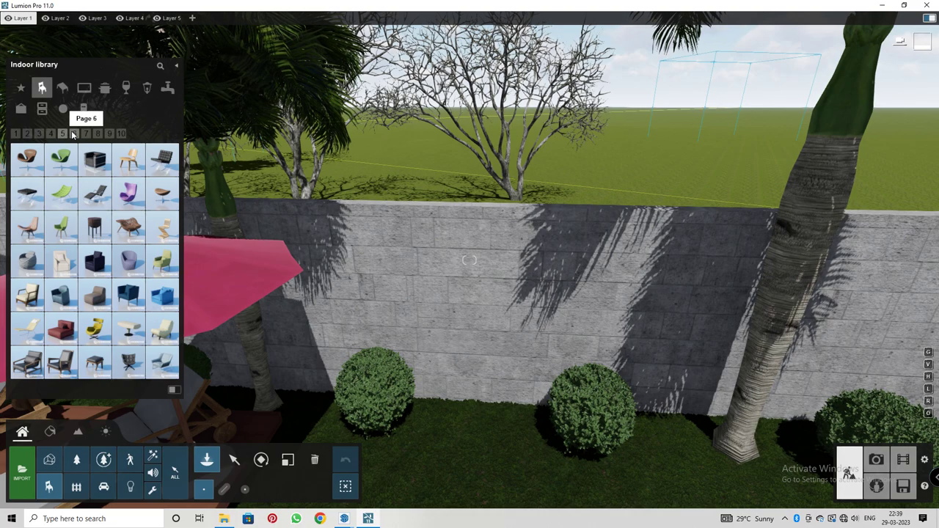
click(73, 134)
click(85, 134)
click(73, 134)
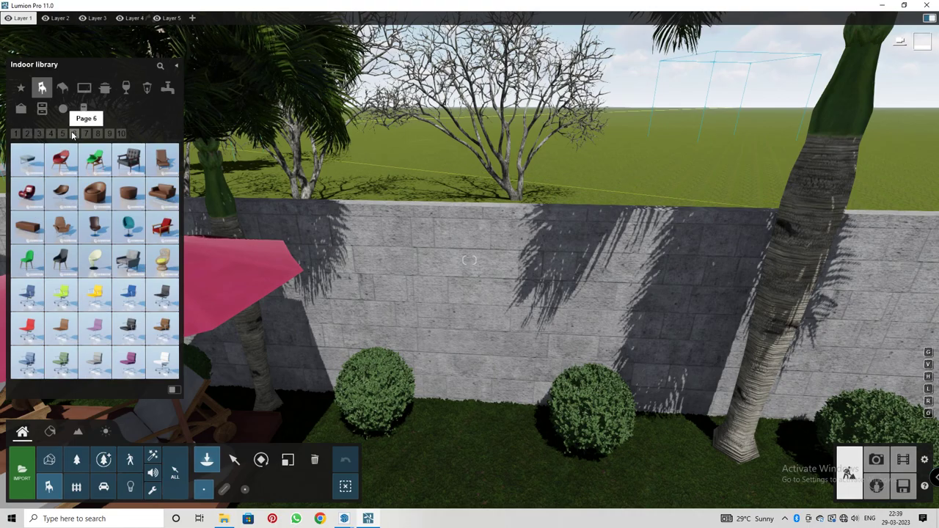
Try out the loungechair 056 ottoman in the corner of the sunken seating area.
click(33, 227)
right_drag(308, 224, 505, 301)
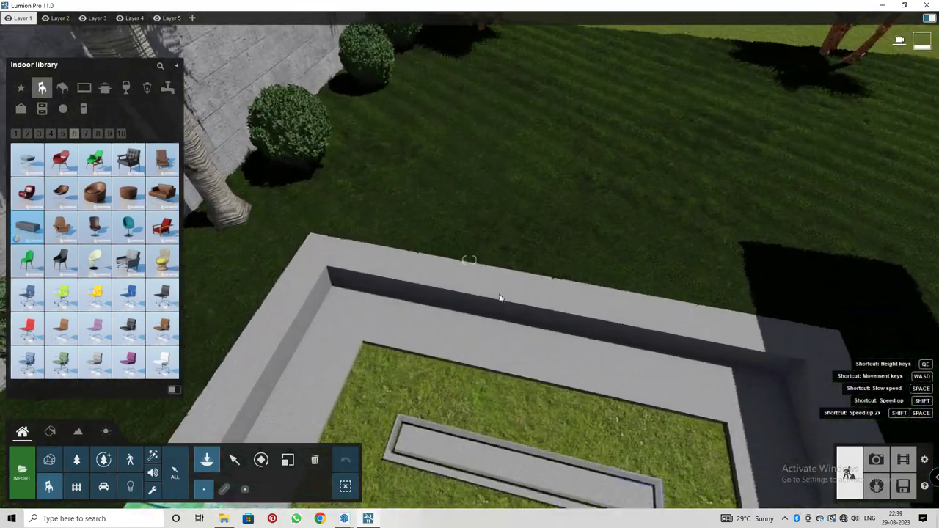
key(w)
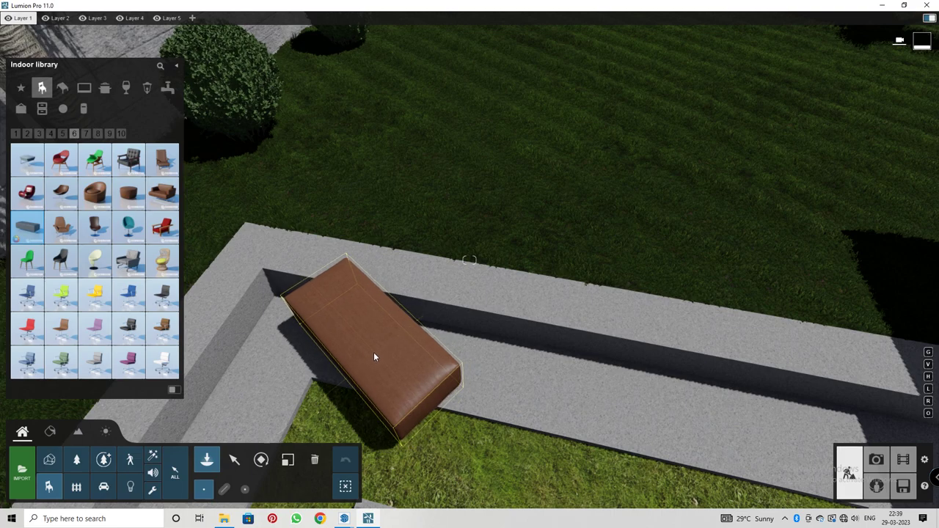
Look through the indoor library's assorted objects for cushions to put on the sunken benches.
click(63, 89)
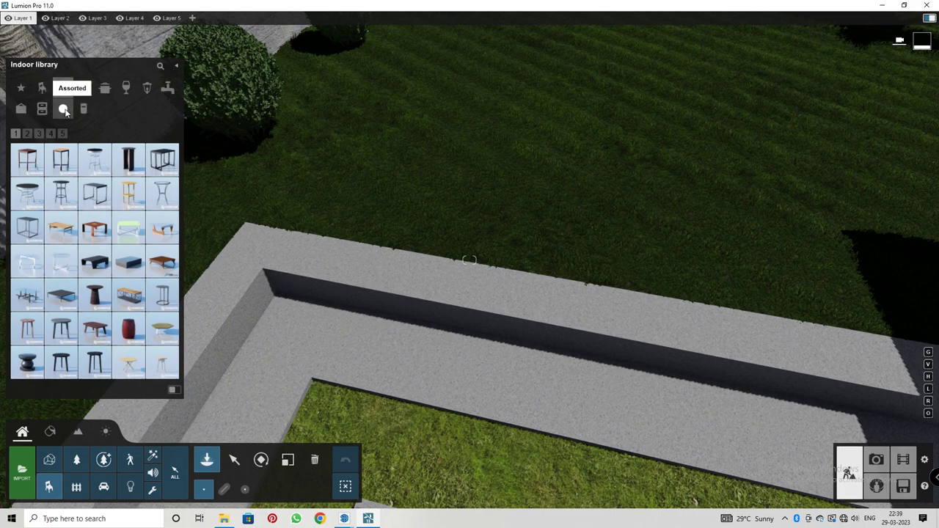
click(65, 110)
click(63, 135)
click(64, 135)
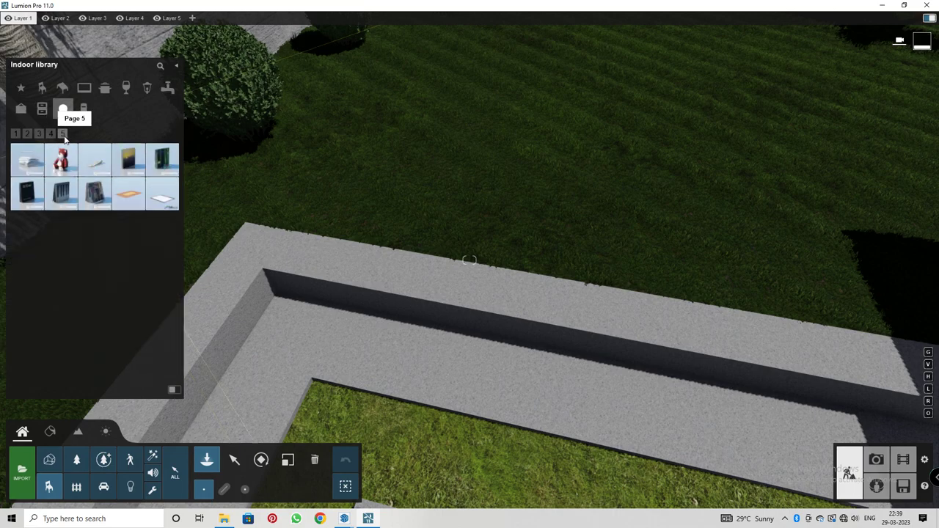
click(50, 135)
click(39, 134)
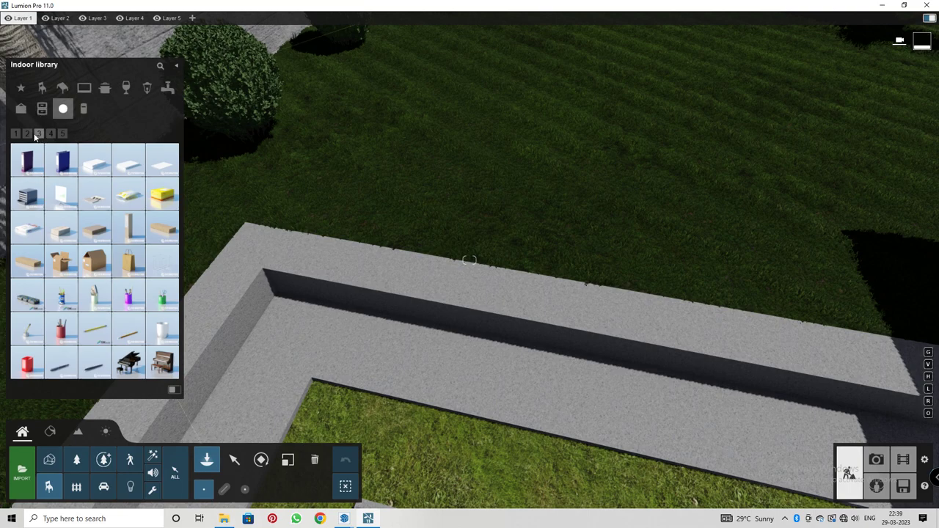
click(16, 135)
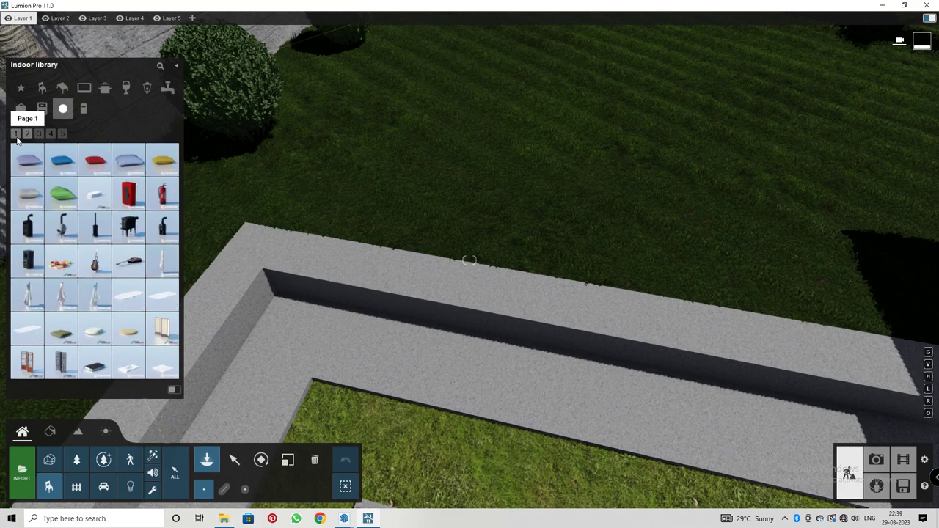
click(16, 137)
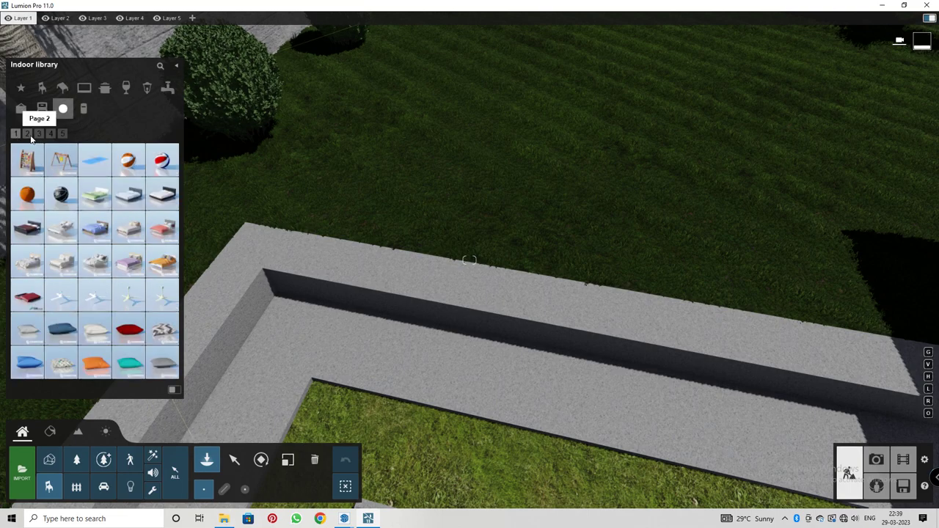
click(31, 138)
mouse_move(37, 163)
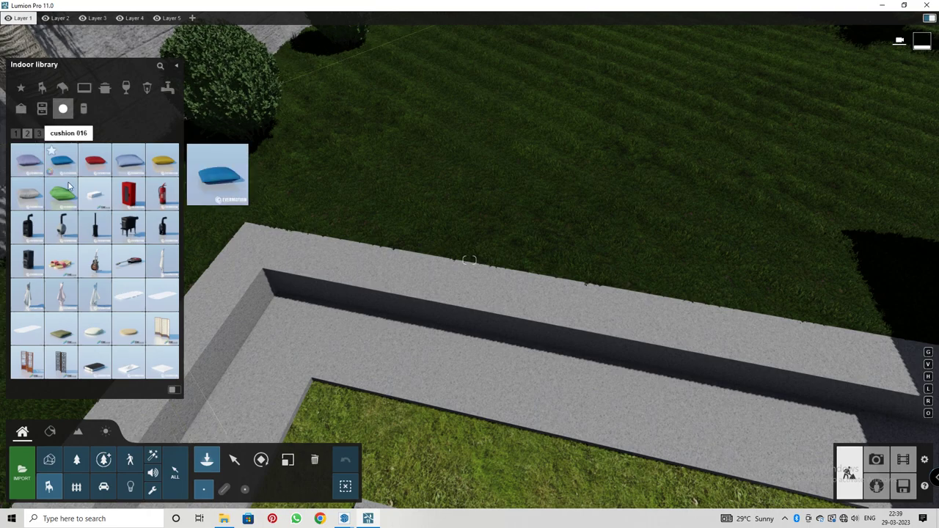
Place light grey cushions at intervals along the long bench and the far end bench of the sunken seating area.
click(27, 193)
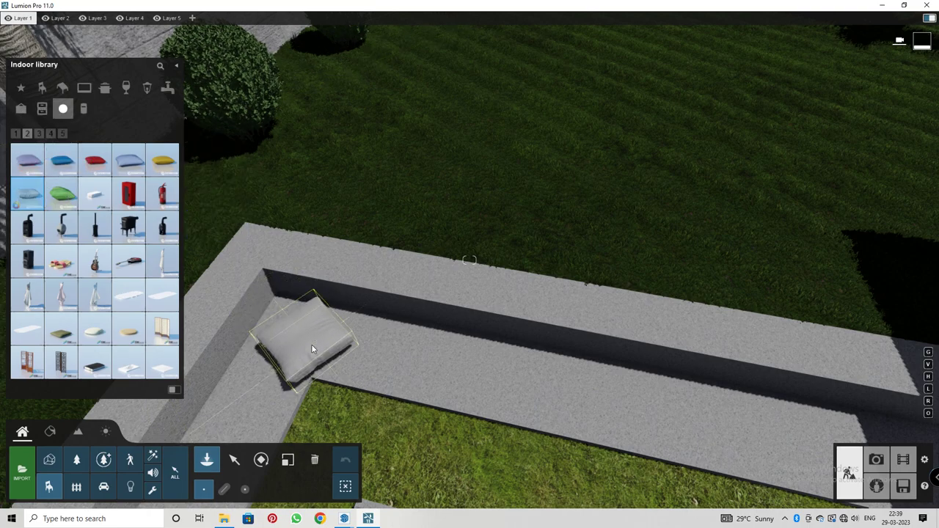
click(311, 345)
click(443, 370)
click(627, 402)
right_drag(716, 407, 750, 401)
click(761, 350)
right_drag(770, 363, 670, 306)
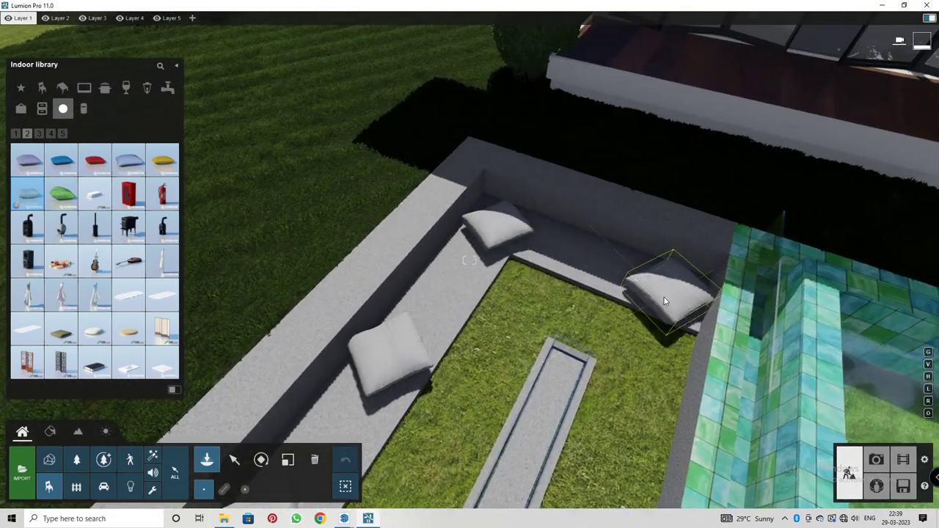
click(664, 297)
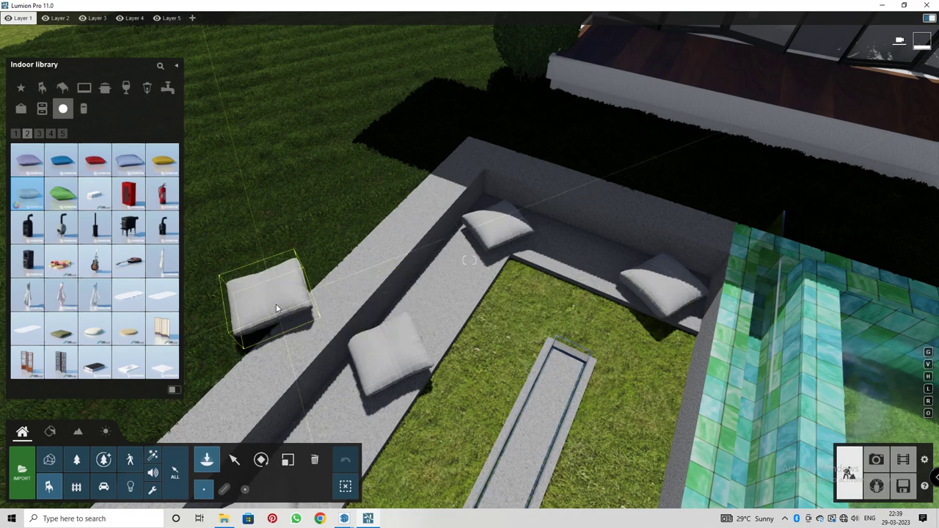
Place blue cushions (cushion 016) between the light grey ones on the benches of the sunken seating area.
click(61, 168)
click(464, 257)
click(541, 245)
right_drag(617, 269, 442, 301)
click(384, 313)
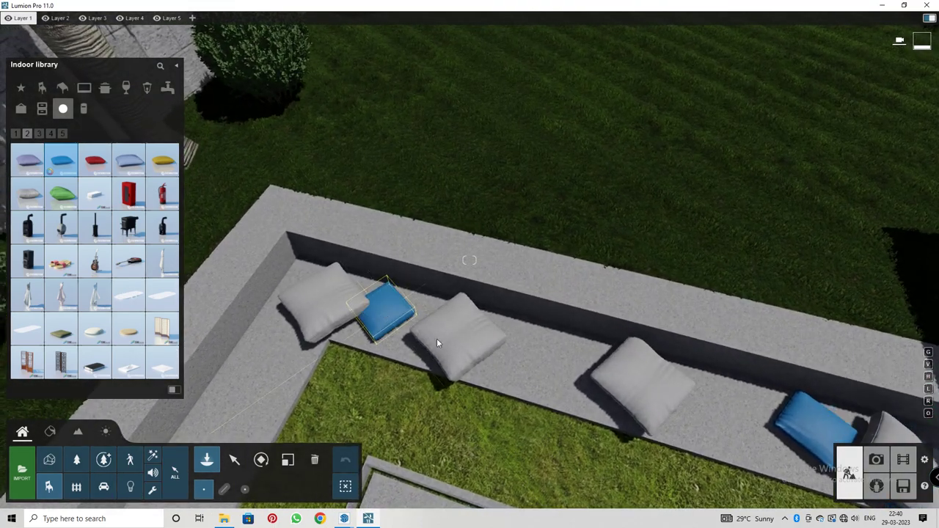
click(554, 360)
Add two light grey cushions and two yellow cushions (cushion 020) to the remaining short bench of the sunken seating area.
right_drag(554, 361, 383, 303)
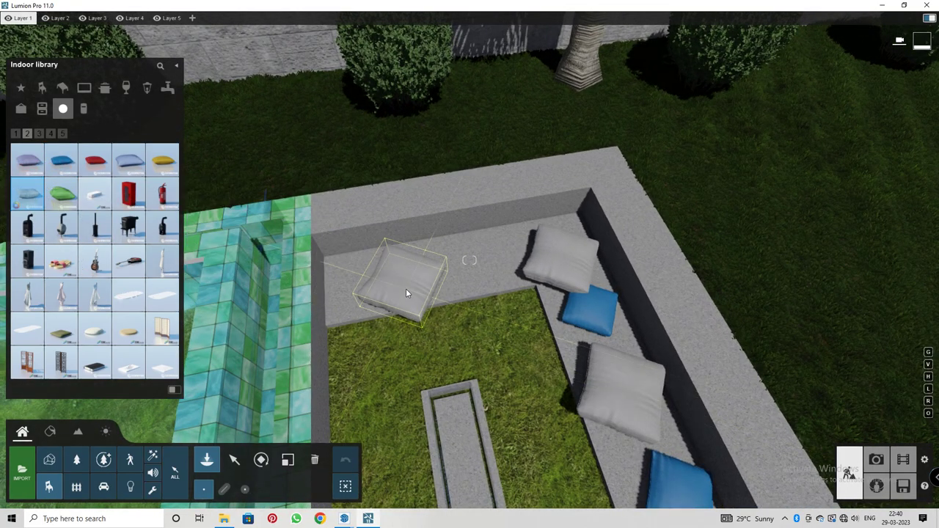
click(405, 289)
click(499, 272)
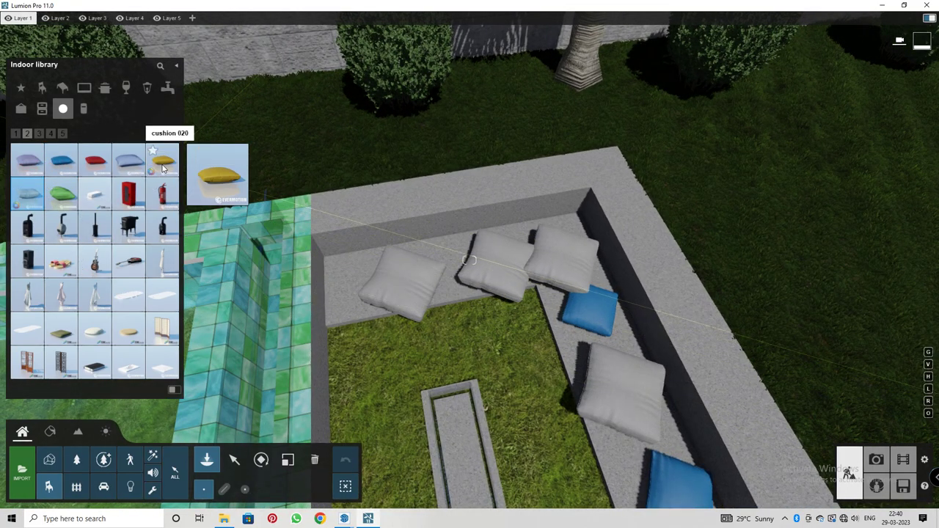
click(155, 167)
click(451, 270)
click(362, 282)
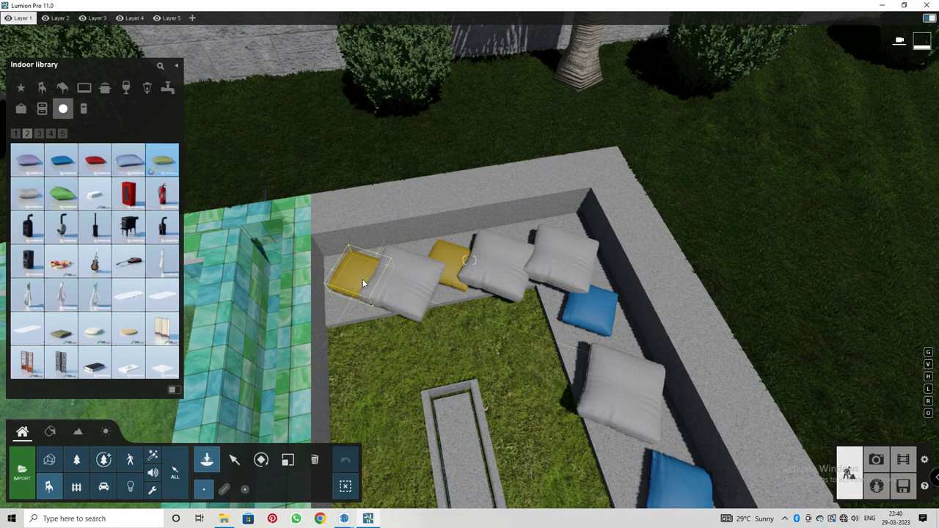
click(606, 389)
Switch to photo mode and check the furnished pool area in photo 3.
key(d)
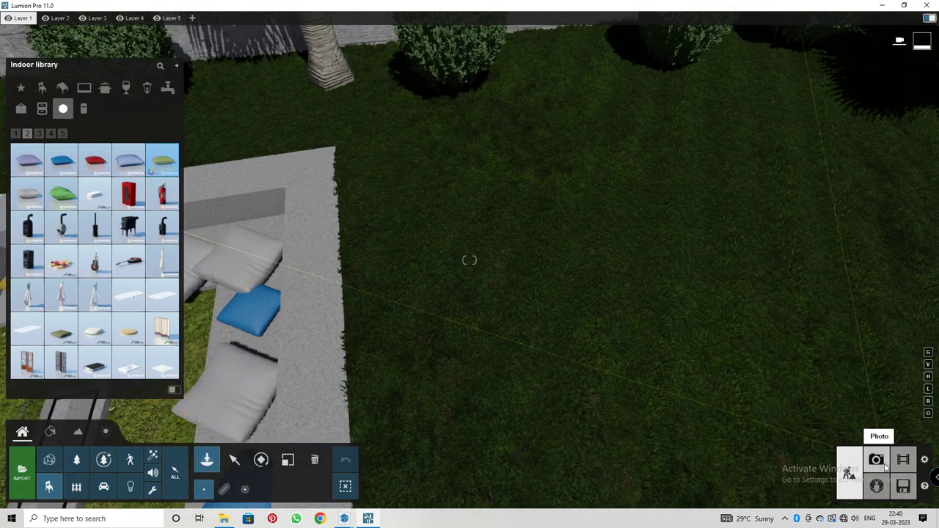
click(876, 460)
click(371, 444)
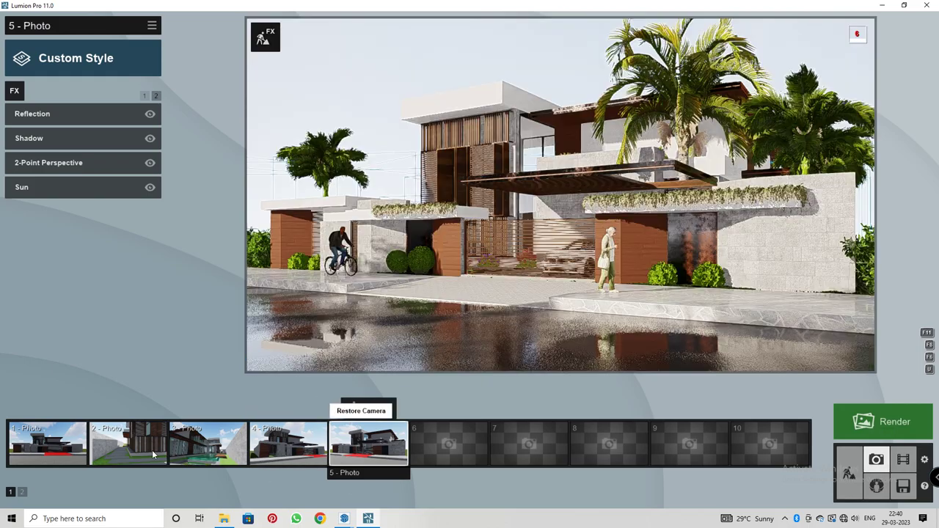
click(220, 451)
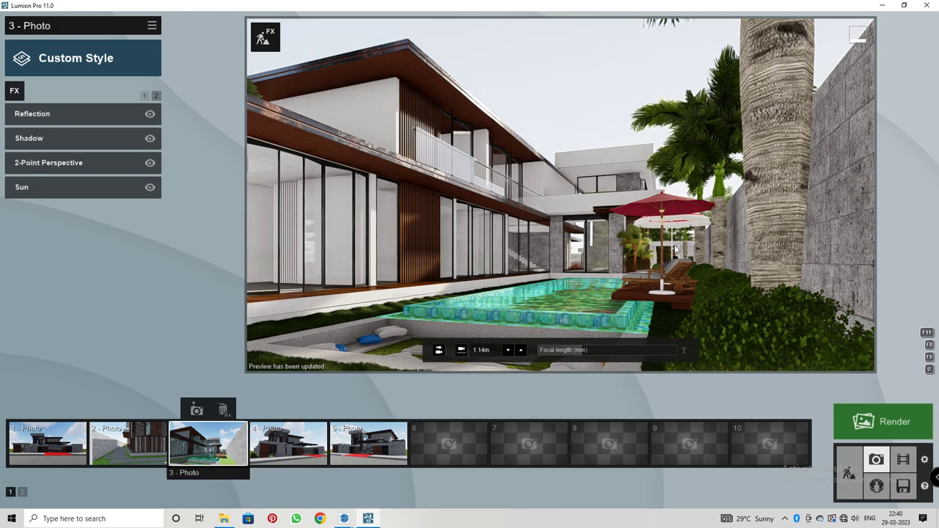
Return to build mode and inspect the empty room beside the pool and the furnished pool deck.
click(849, 473)
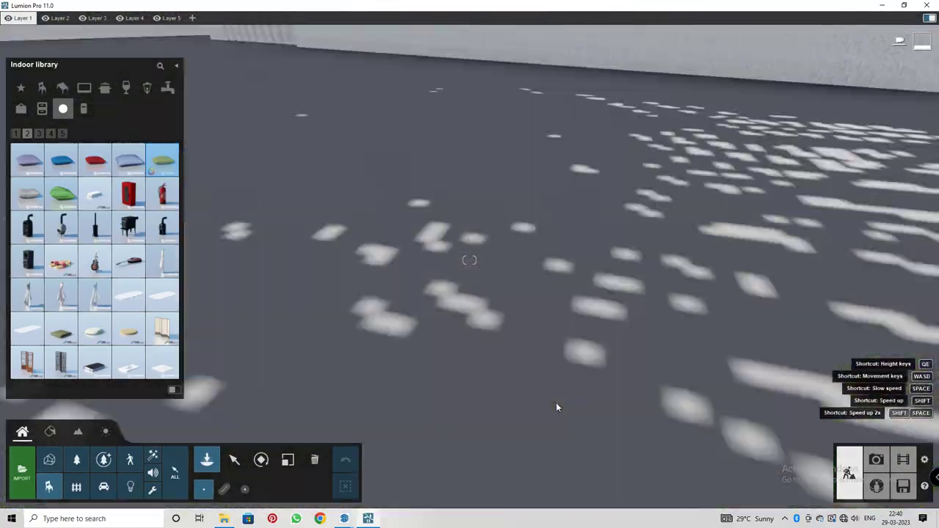
key(s)
key(a)
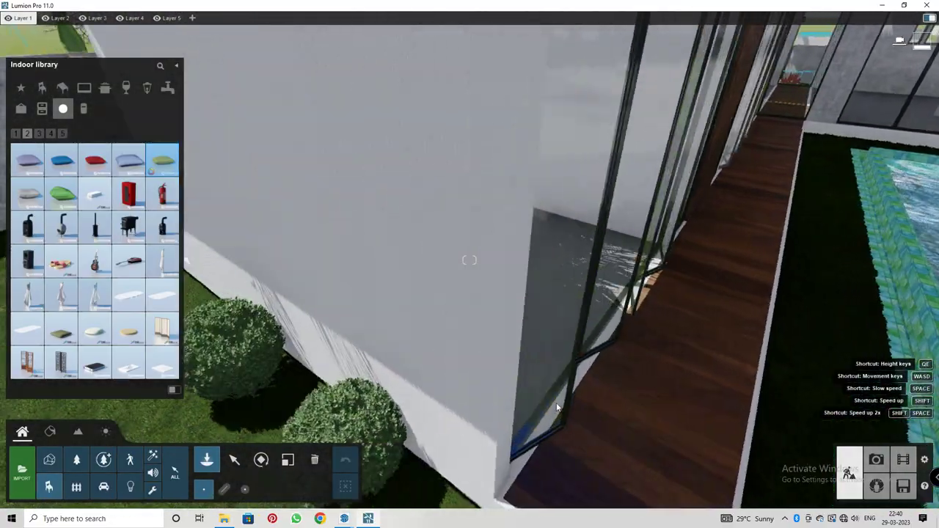
key(w)
right_drag(557, 408, 527, 408)
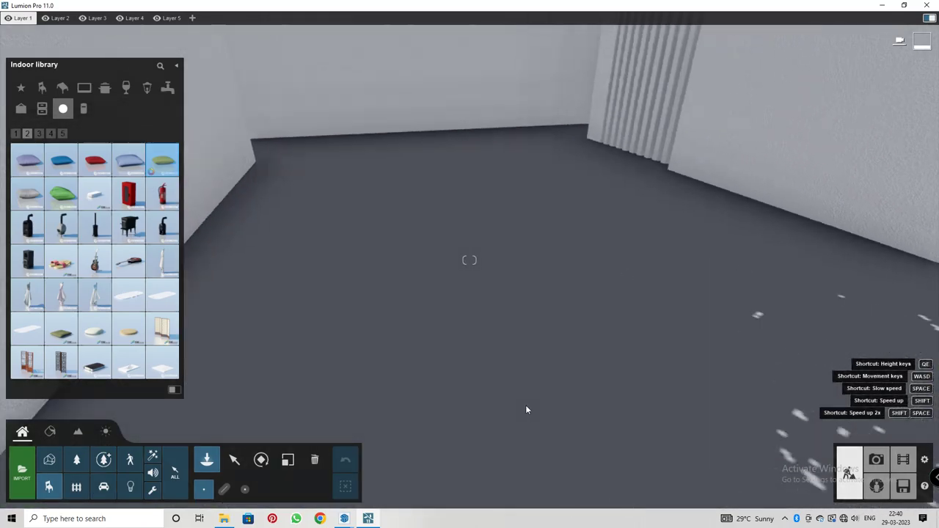
key(w)
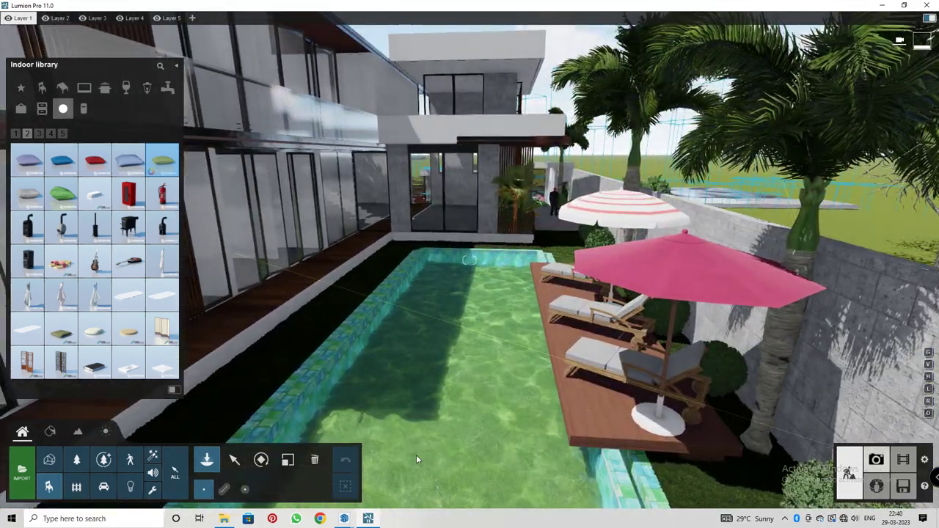
Go back to photo mode and check the pool view in photo 3 and the street front in photo 1.
click(876, 460)
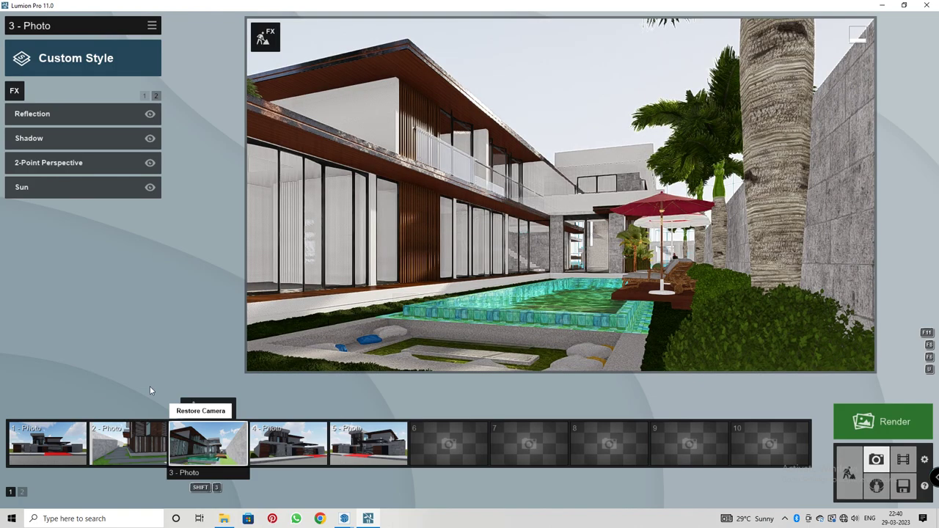
click(213, 449)
click(46, 455)
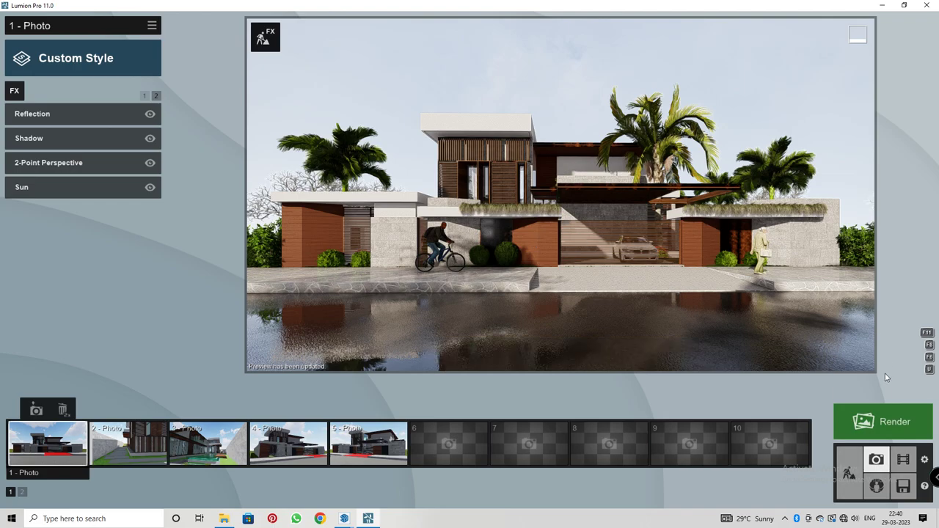
In build mode, open the material library for the brown wood cladding (Material11) on the front boundary wall.
click(849, 473)
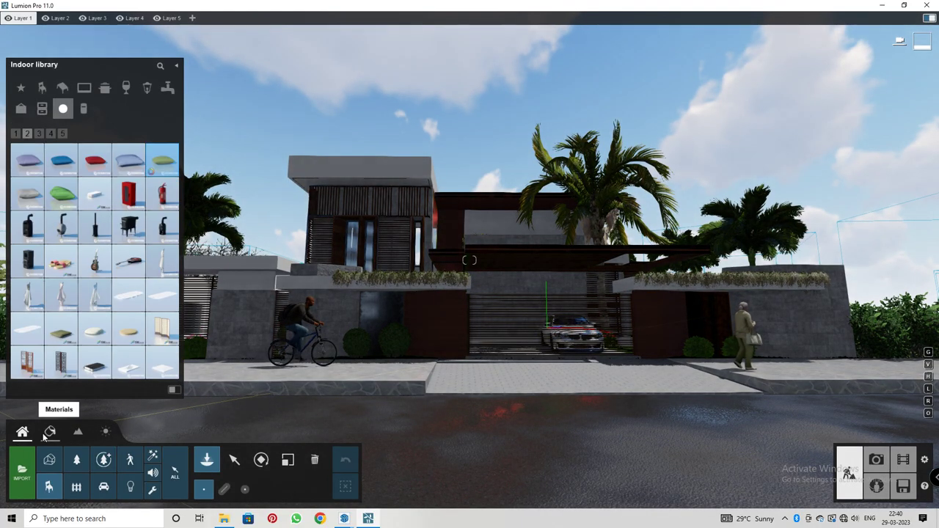
click(50, 431)
click(659, 337)
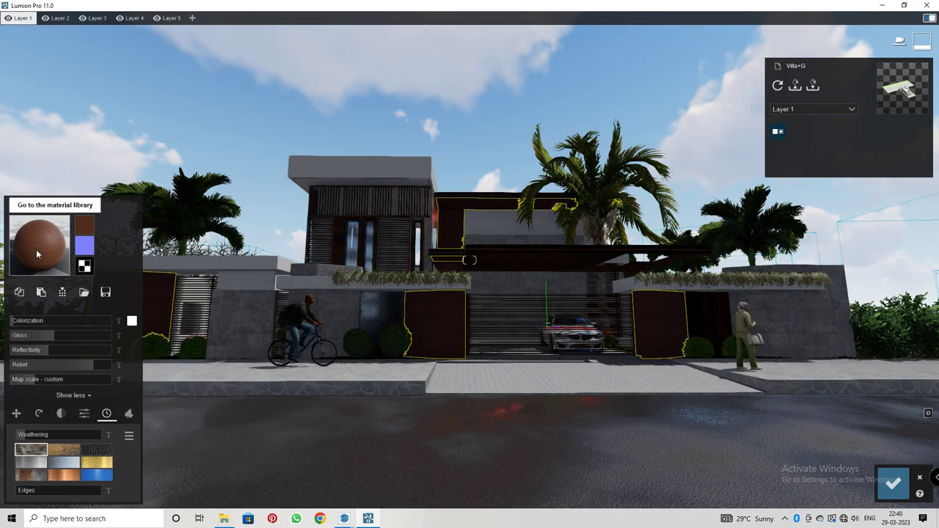
click(54, 271)
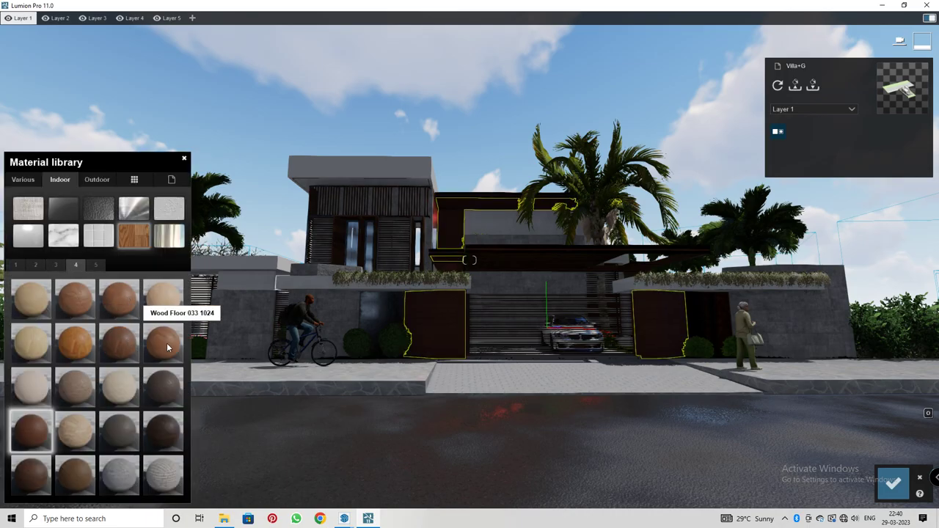
scroll(383, 342, up, 5)
scroll(384, 343, up, 2)
middle_drag(384, 342, 386, 364)
scroll(367, 358, up, 3)
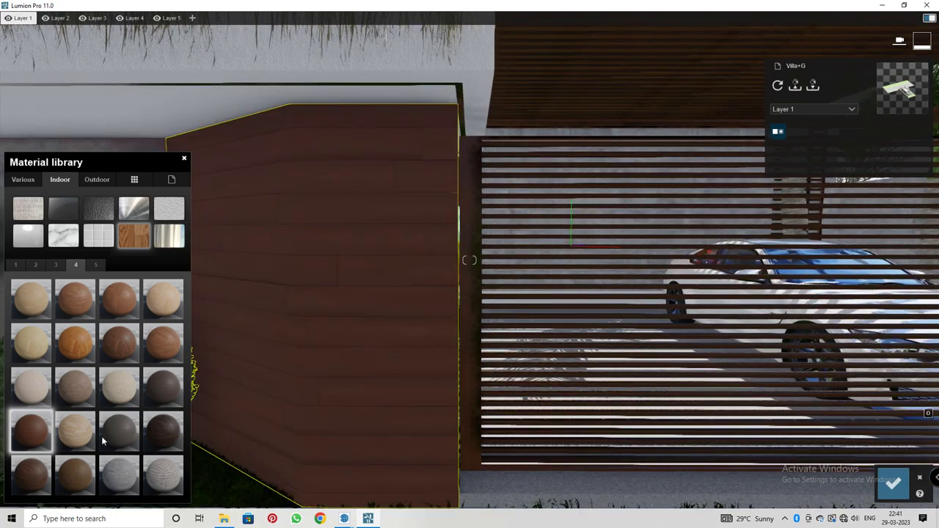
Try several indoor wood floor materials on the front wall cladding, including Wood Floor 033 1024.
click(30, 475)
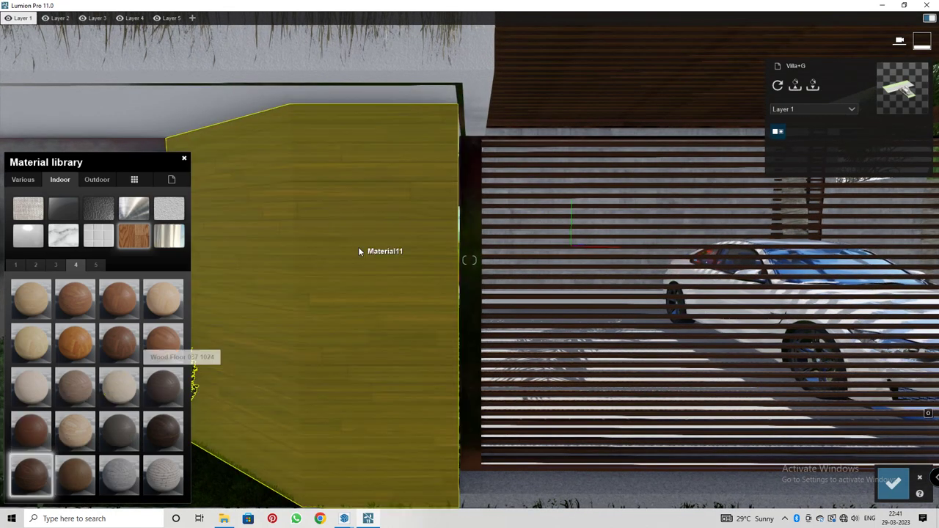
click(155, 339)
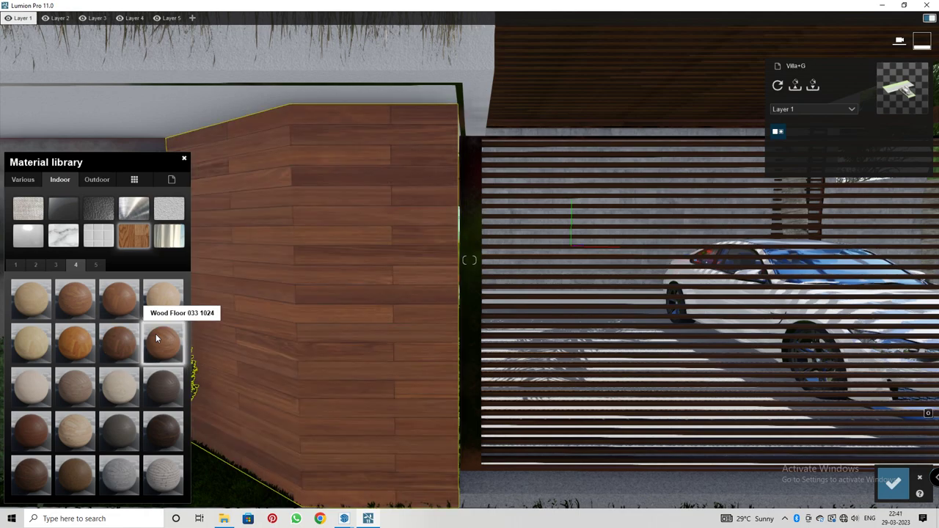
click(96, 265)
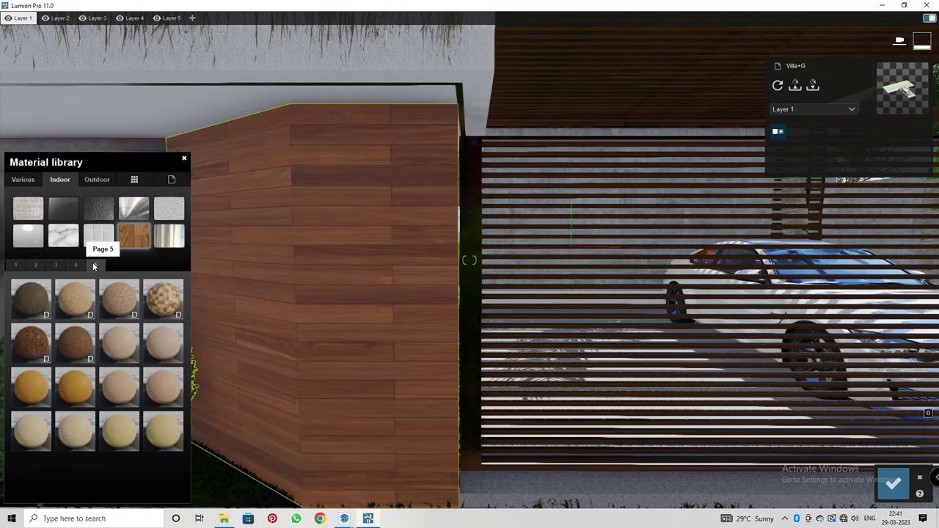
click(40, 315)
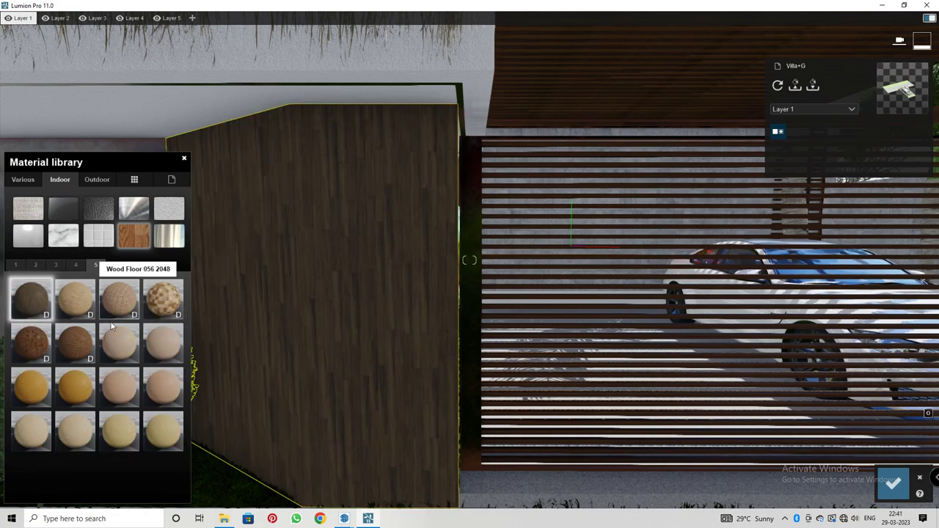
Apply the indoor wood material Polii Wood Flooring 045 2K to the front wall cladding.
click(15, 265)
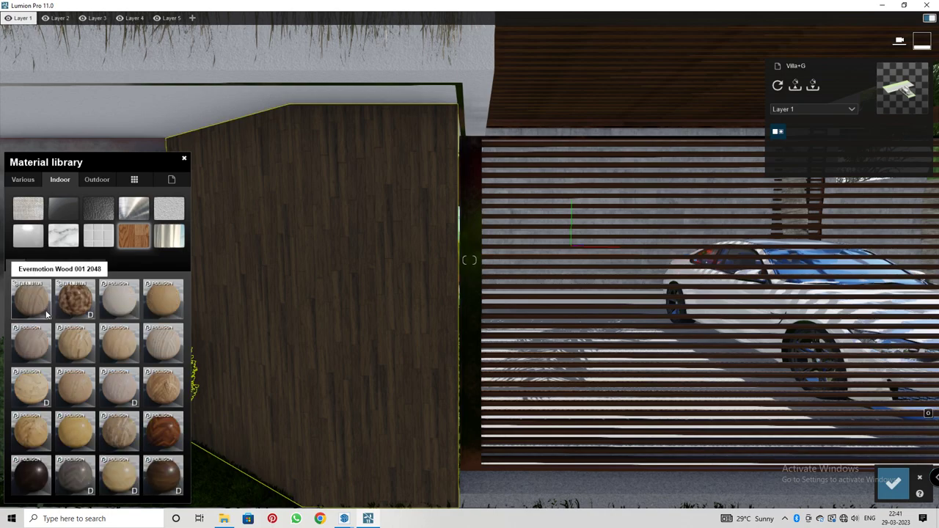
click(171, 429)
click(174, 476)
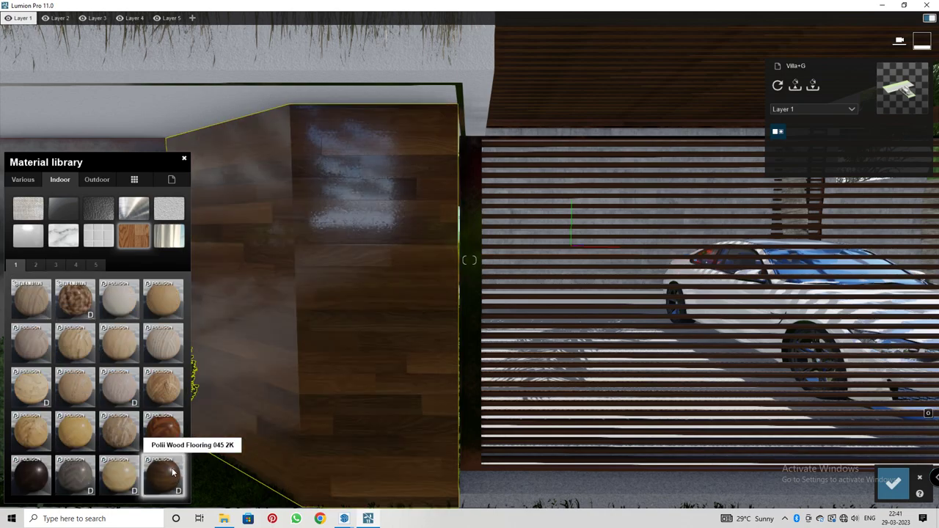
click(42, 269)
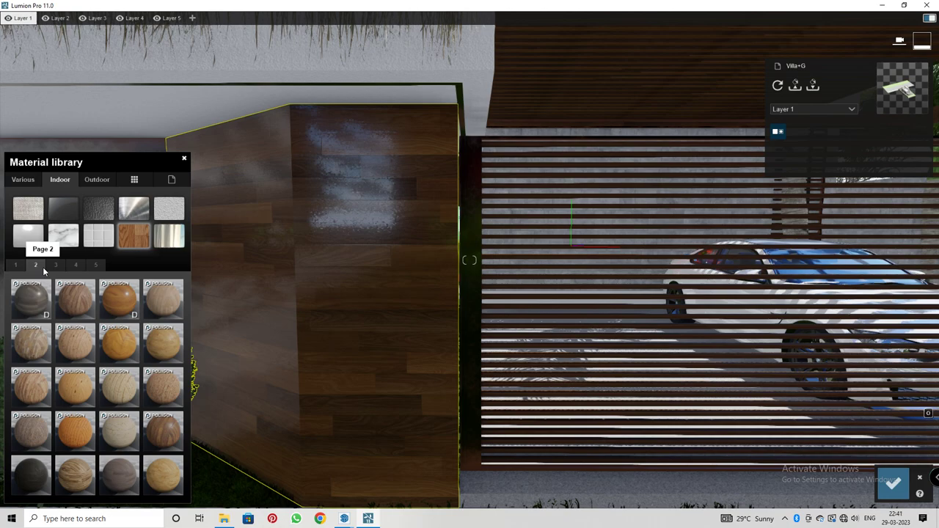
Lower the gloss and reflectivity of the new wood cladding, increase its relief, adjust its displacement, and save the material changes.
click(317, 388)
drag(53, 325, 33, 335)
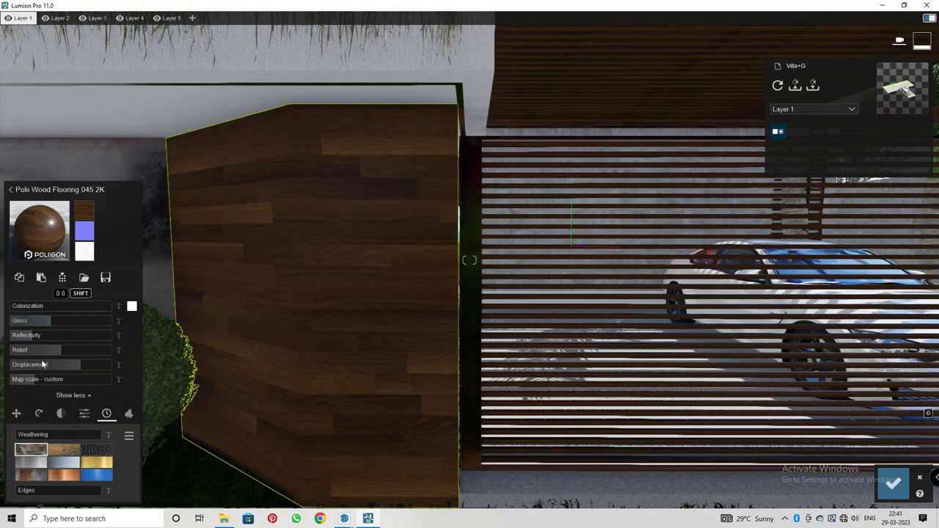
drag(30, 436, 30, 436)
drag(78, 364, 68, 366)
key(w)
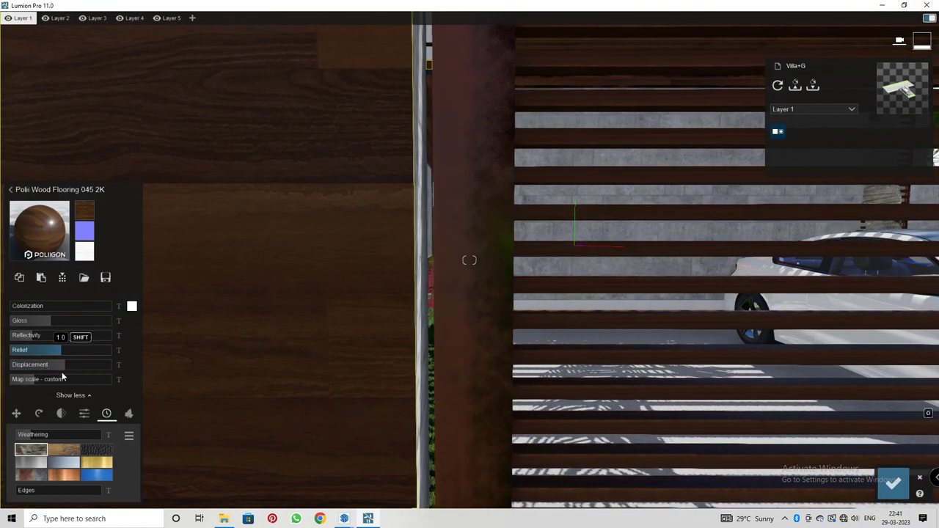
mouse_move(63, 367)
mouse_down()
mouse_move(138, 364)
mouse_move(2, 382)
mouse_up()
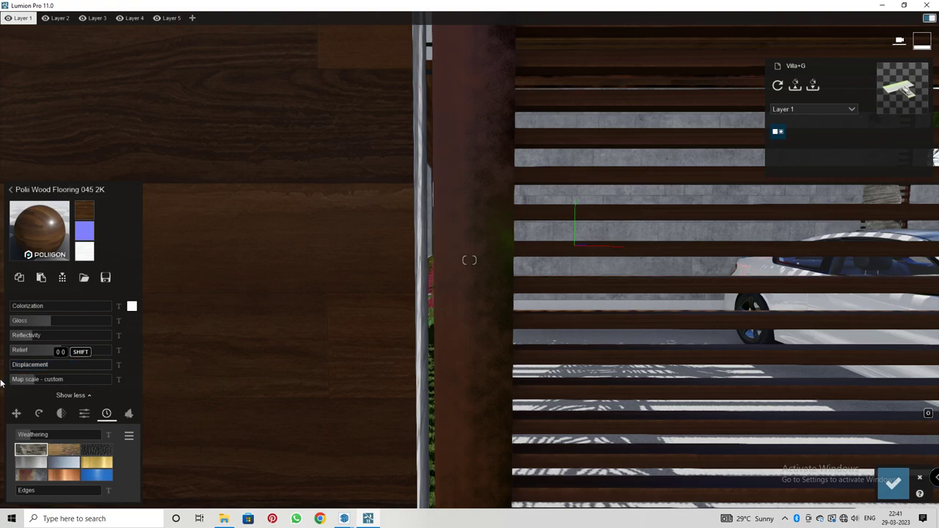
drag(63, 347, 99, 347)
drag(35, 363, 72, 364)
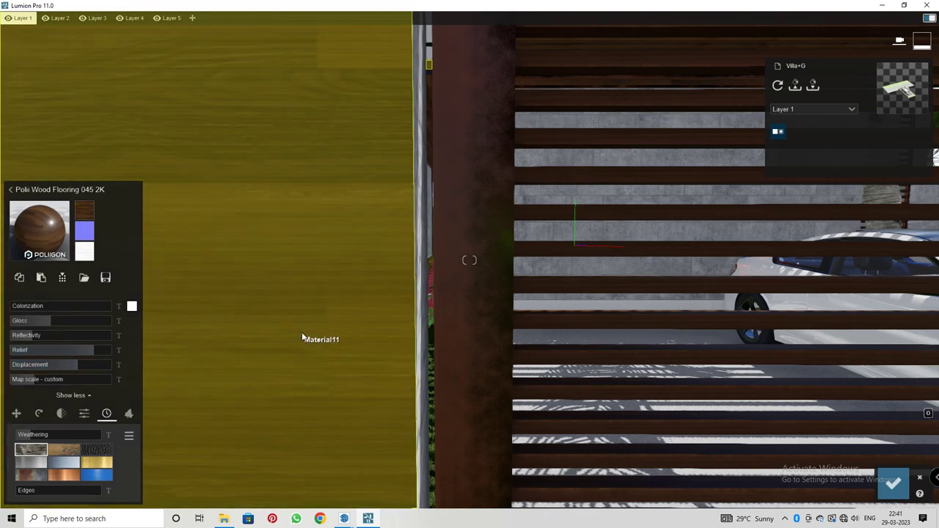
key(s)
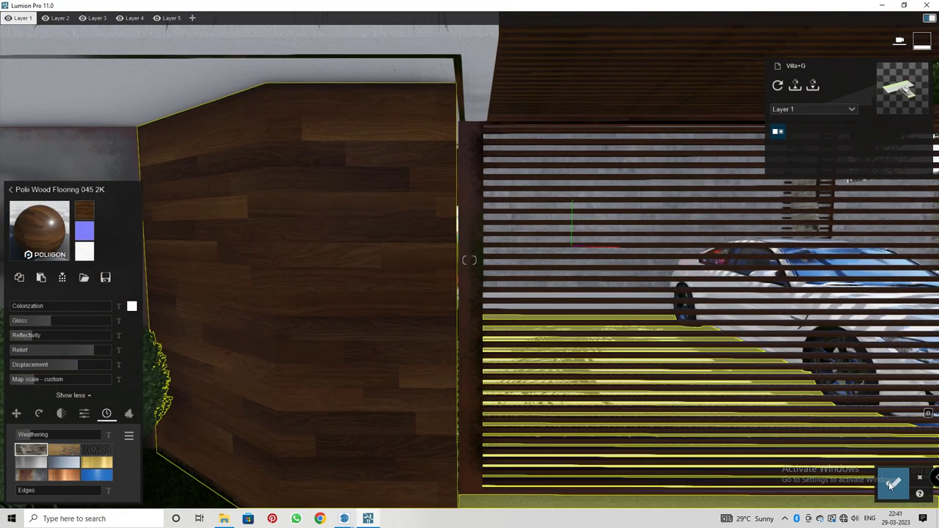
click(893, 484)
Switch to photo mode and check the new wood cladding across photos 1 to 4.
click(876, 461)
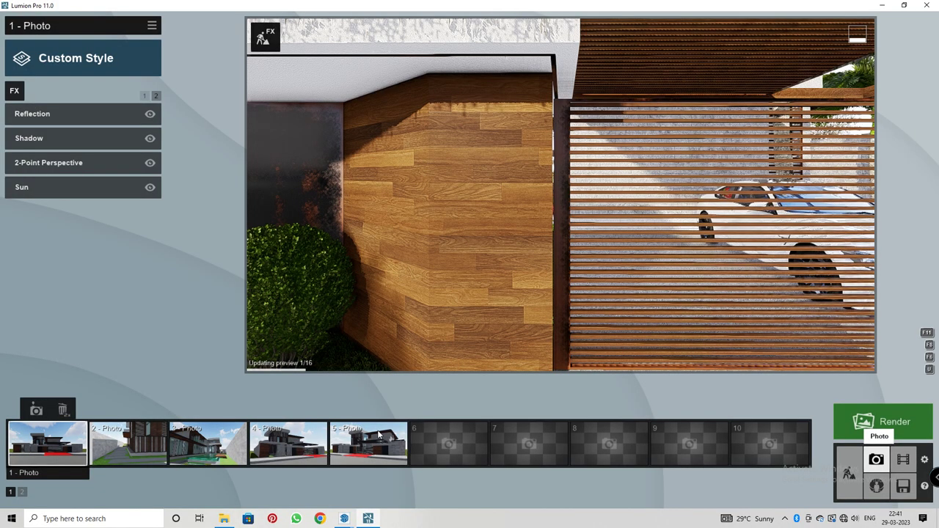
click(128, 444)
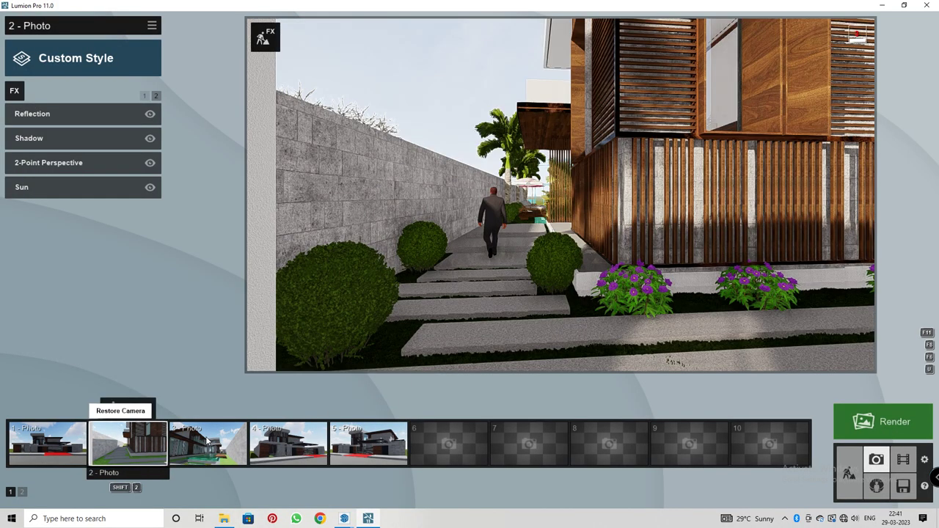
click(208, 444)
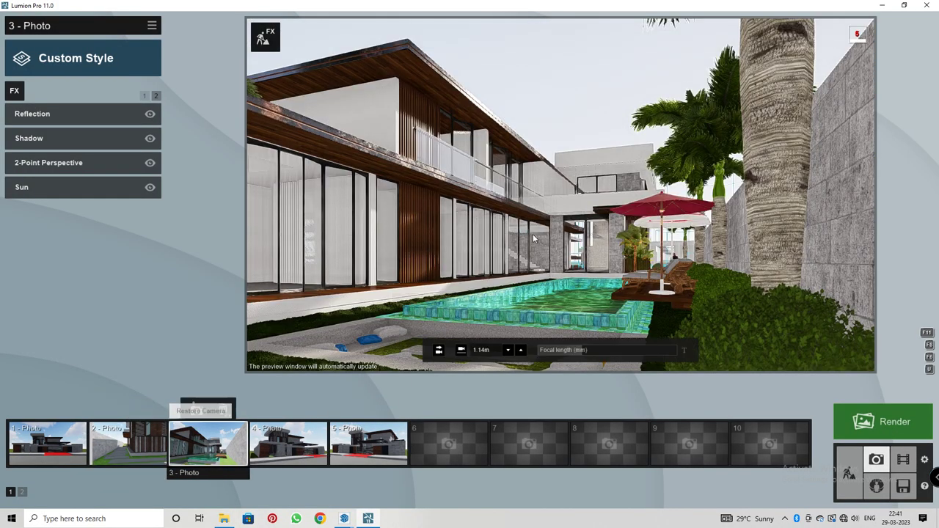
click(279, 441)
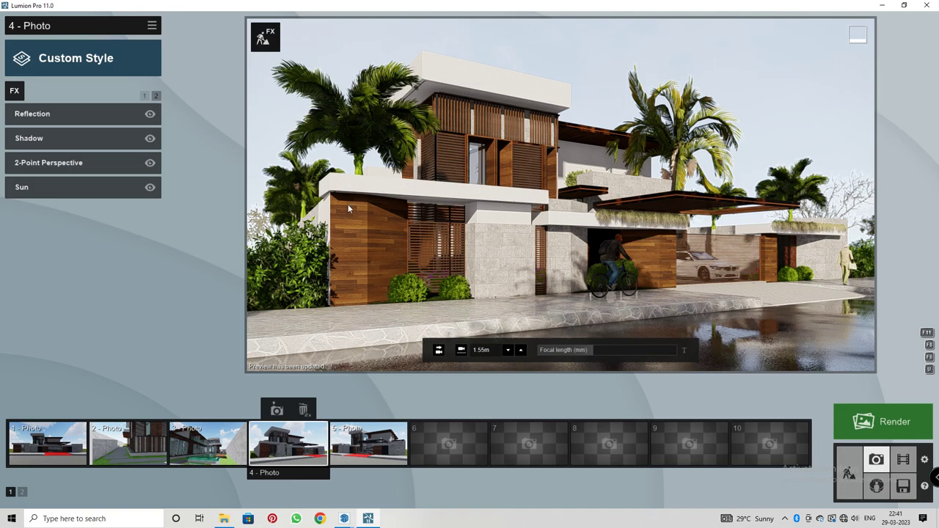
Render the photo set at Print size (3840x2160) as JPG files named Lumion-01 in a new folder.
click(882, 422)
click(346, 88)
click(529, 386)
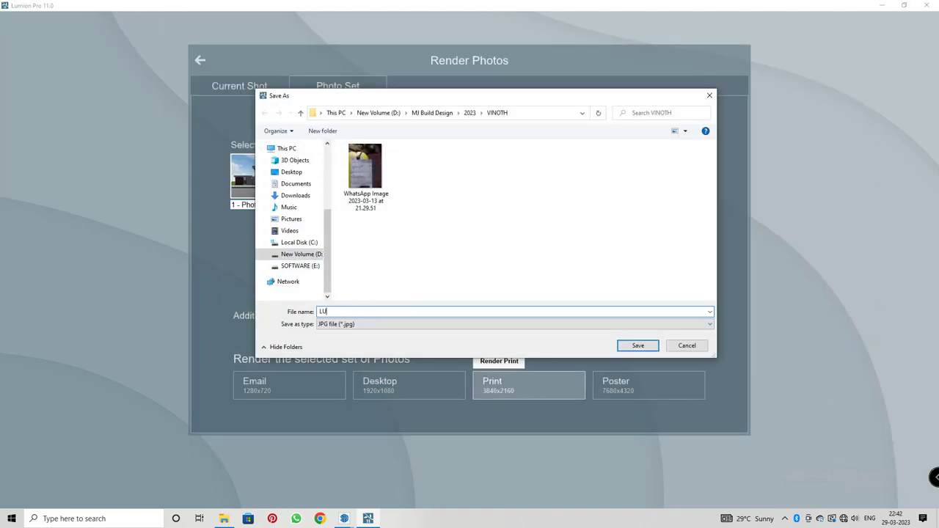
text(01)
click(323, 131)
double_click(419, 169)
click(632, 345)
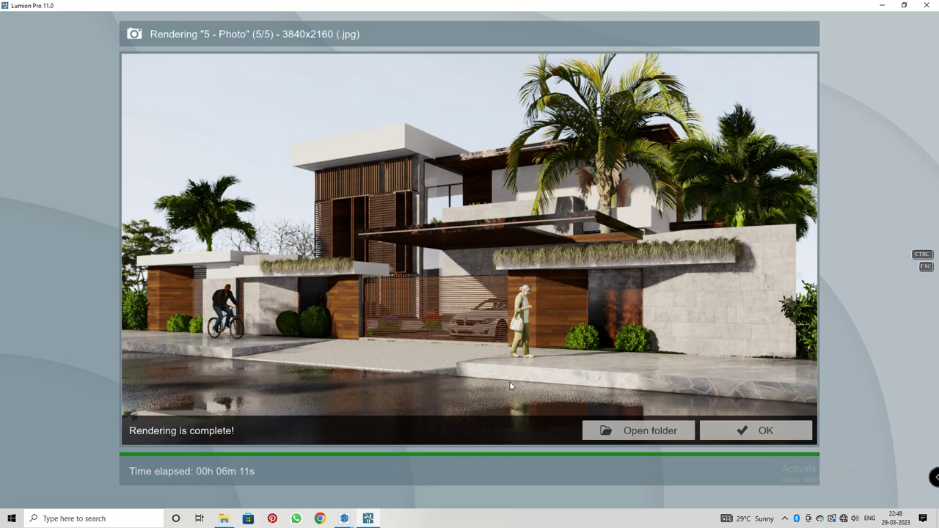
Open the render output folder and examine the street front in Lumion-01_1 - Photo.jpg up close.
click(639, 430)
double_click(110, 126)
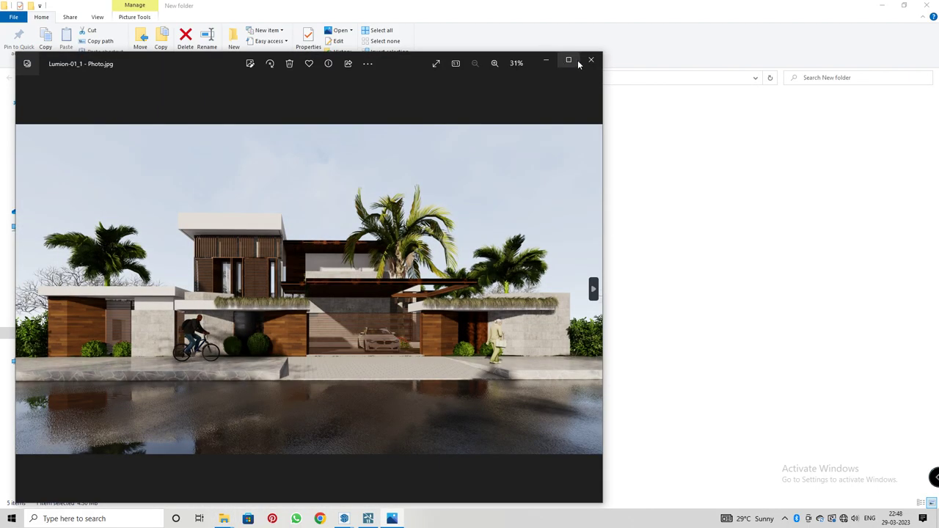
click(569, 60)
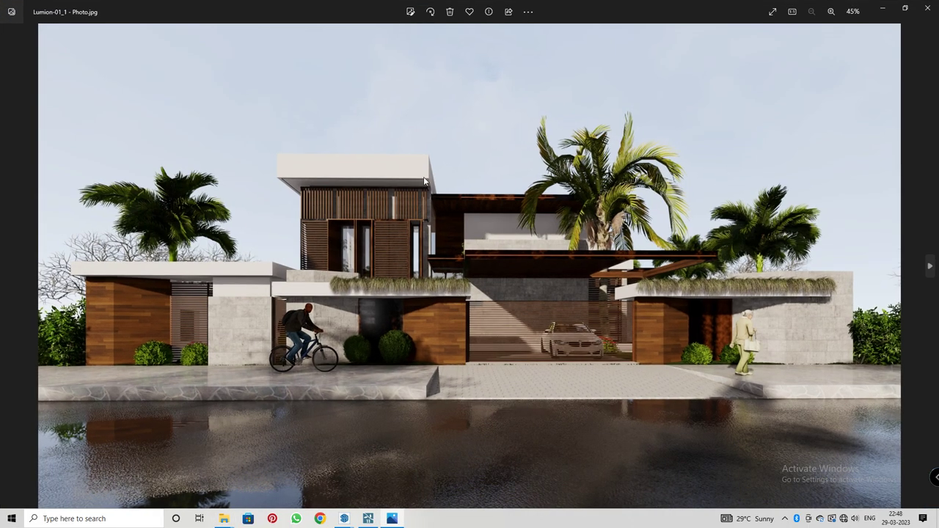
scroll(439, 171, up, 6)
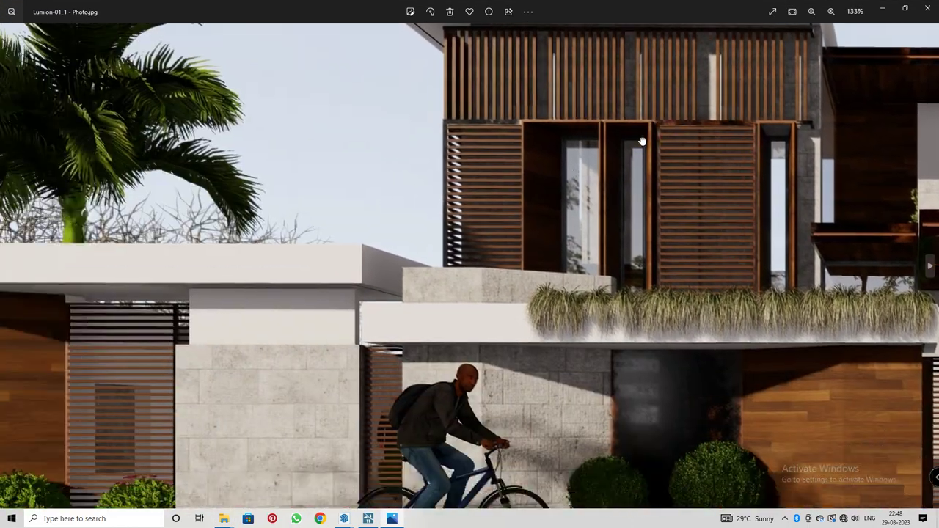
drag(642, 141, 712, 81)
drag(635, 277, 470, 154)
drag(324, 272, 741, 271)
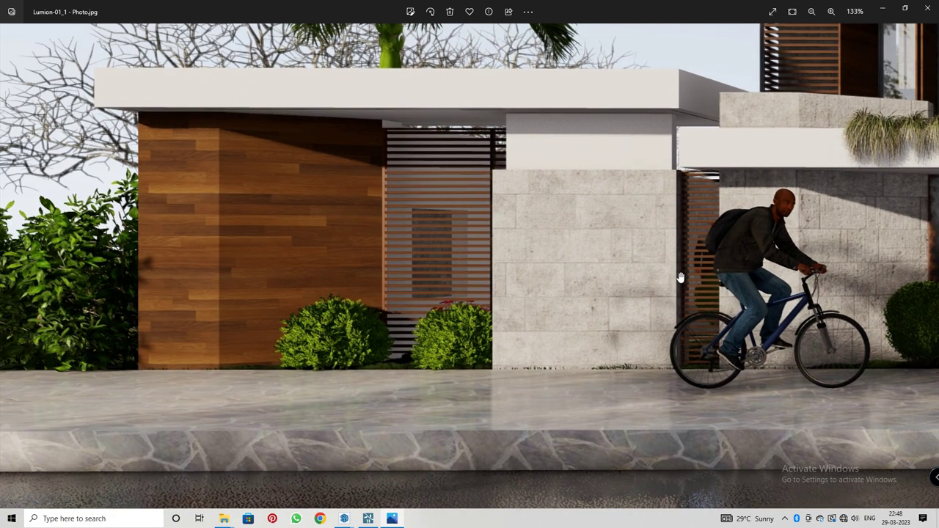
drag(681, 278, 314, 303)
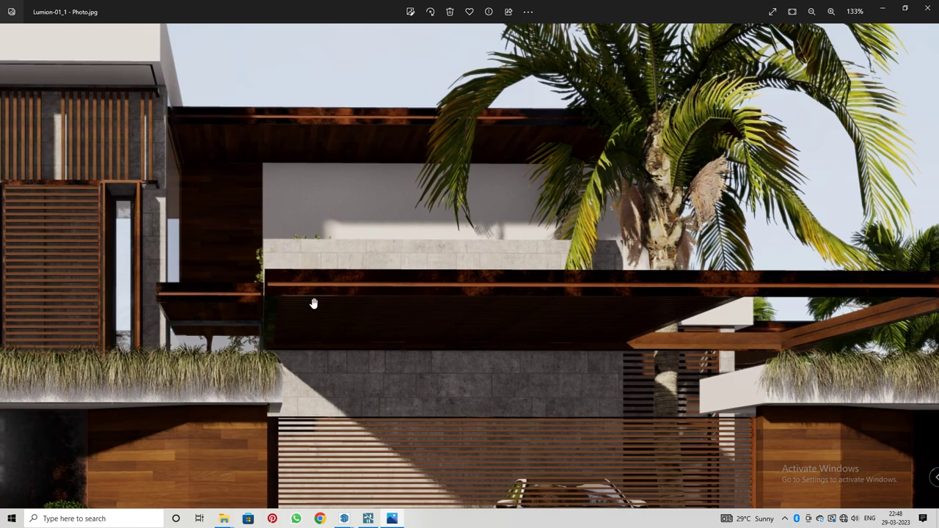
scroll(314, 303, down, 5)
Examine the side path and the pool view in the second and third rendered images.
key(Right)
scroll(423, 284, up, 6)
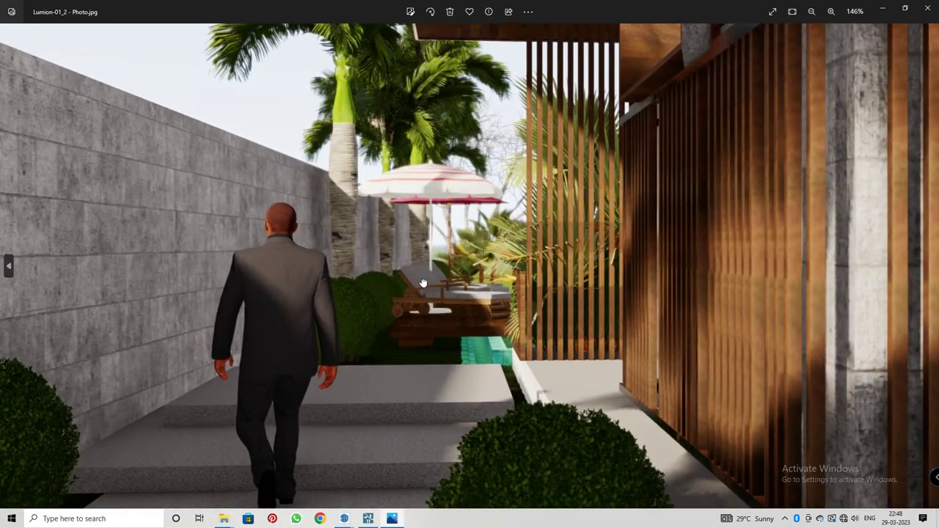
scroll(423, 283, down, 5)
scroll(502, 263, up, 3)
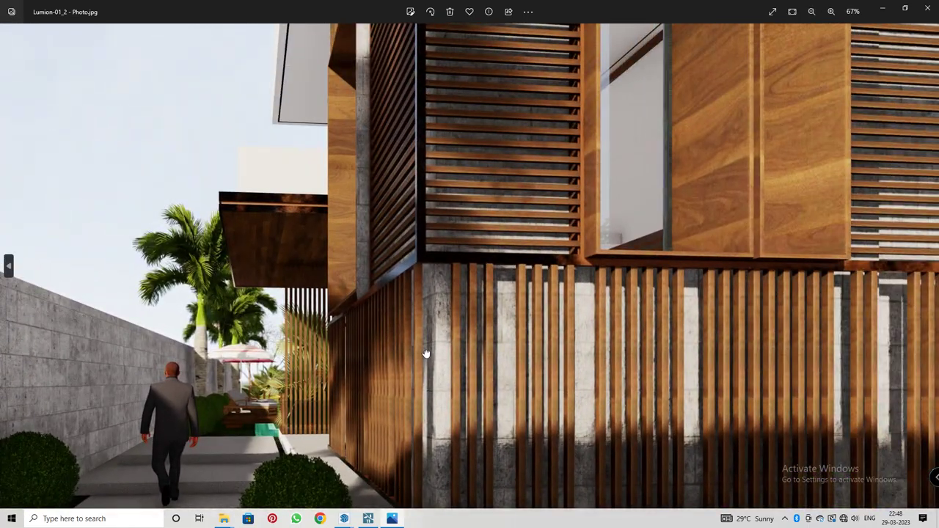
key(Right)
scroll(544, 298, up, 3)
Examine the facade, canopy, gate and planting details in the fourth and fifth rendered images.
key(Right)
scroll(503, 315, up, 5)
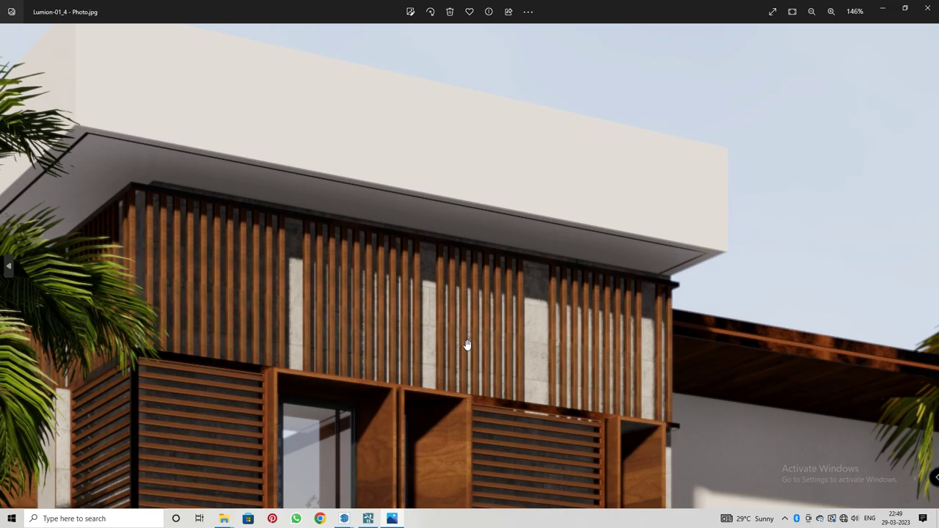
drag(558, 390, 73, 188)
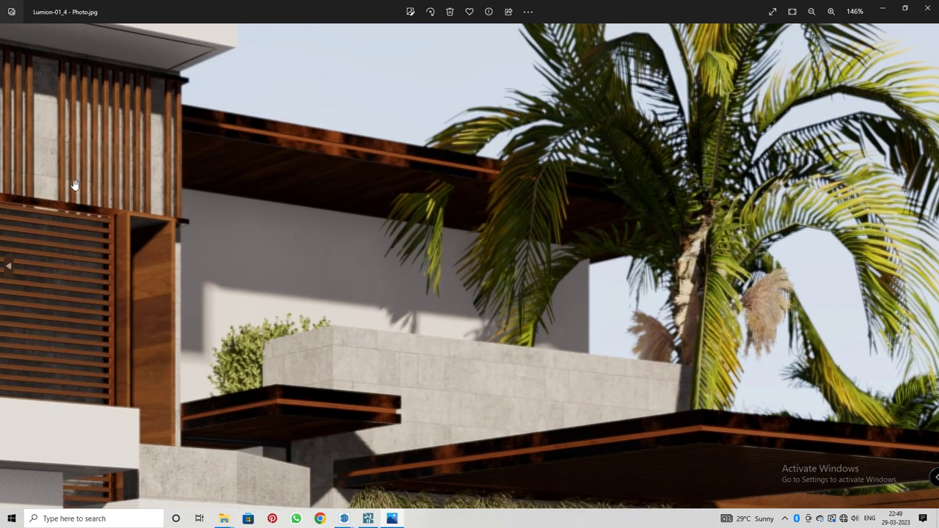
drag(516, 480, 184, 281)
drag(592, 482, 298, 268)
drag(431, 247, 424, 303)
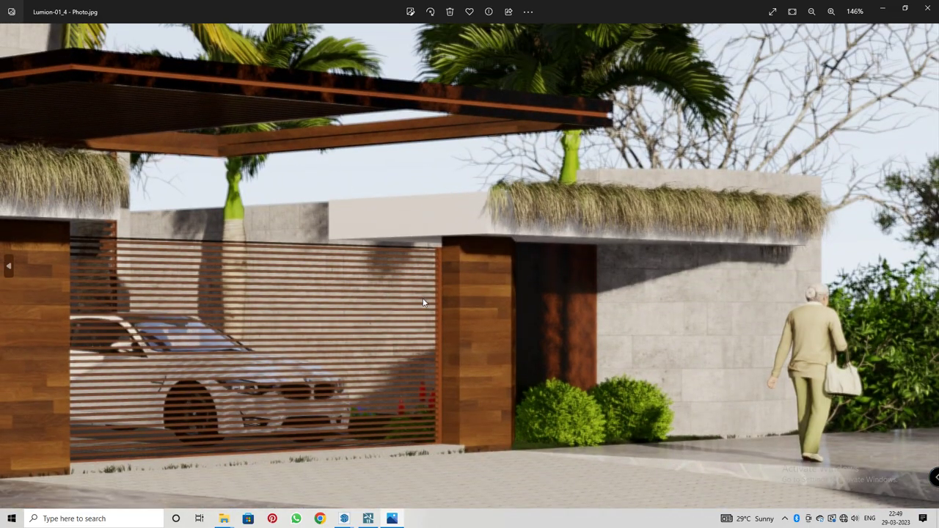
key(Right)
scroll(532, 268, up, 7)
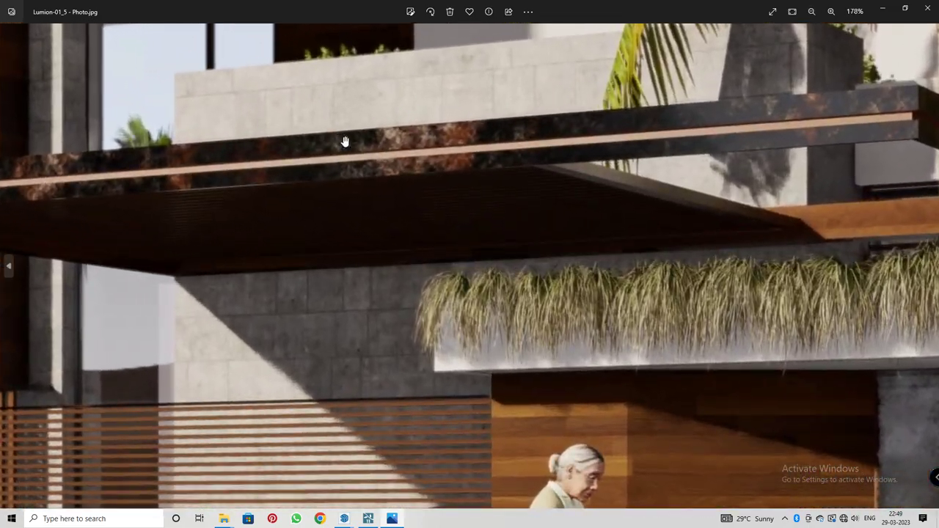
scroll(476, 288, down, 6)
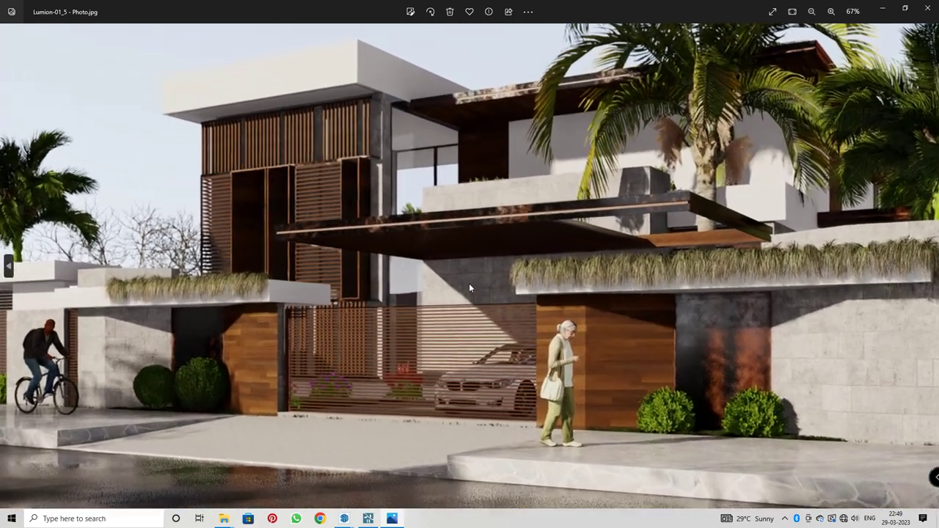